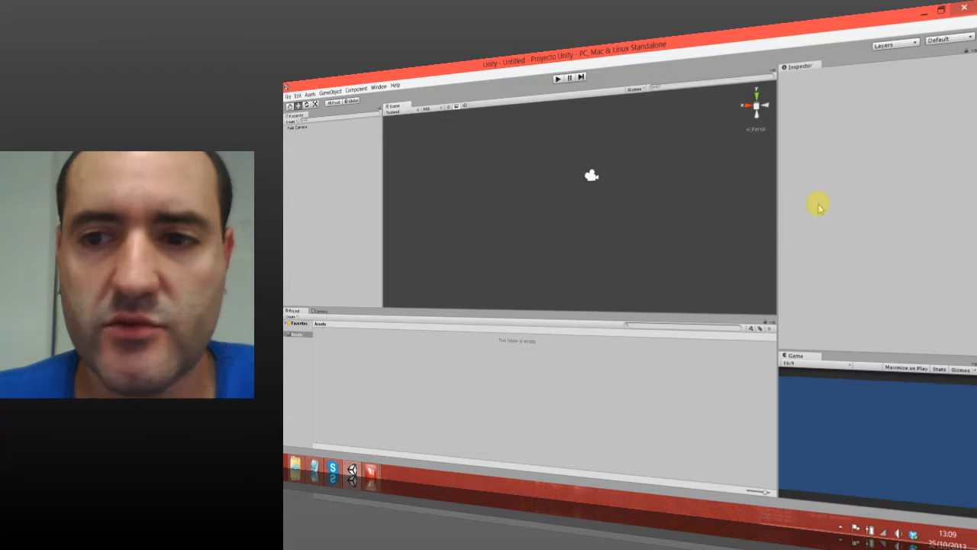
Step: Apply the Default window layout and compare the Game view with the Scene view
left_click(937, 38)
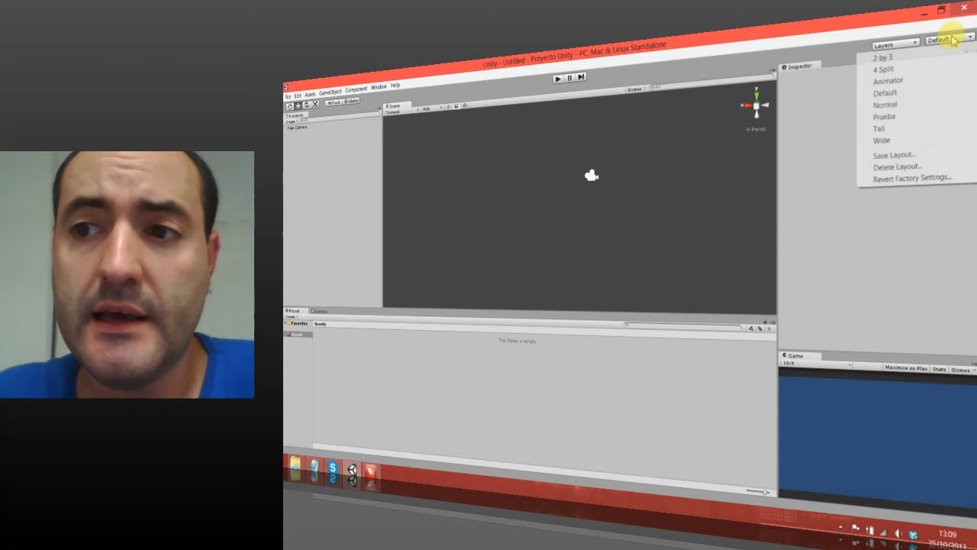
left_click(907, 93)
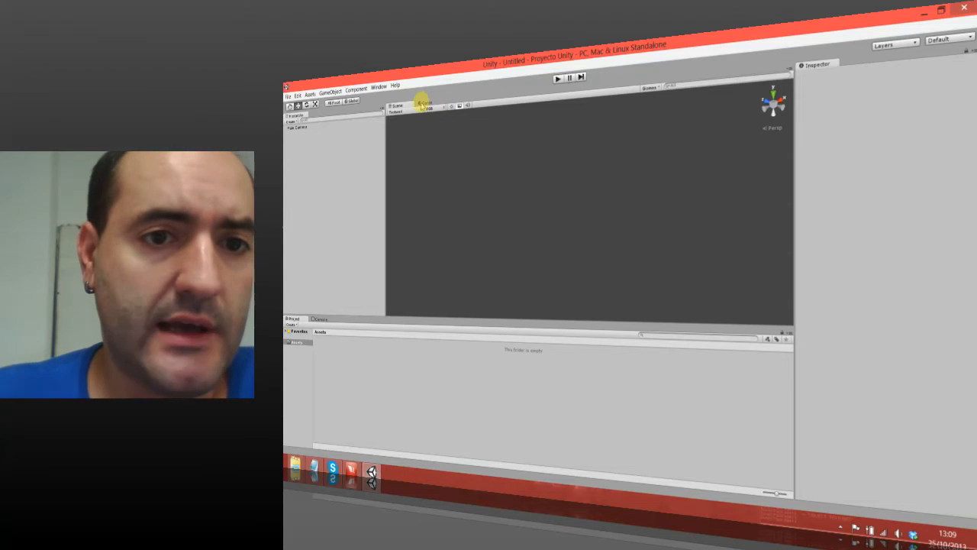
left_click(422, 104)
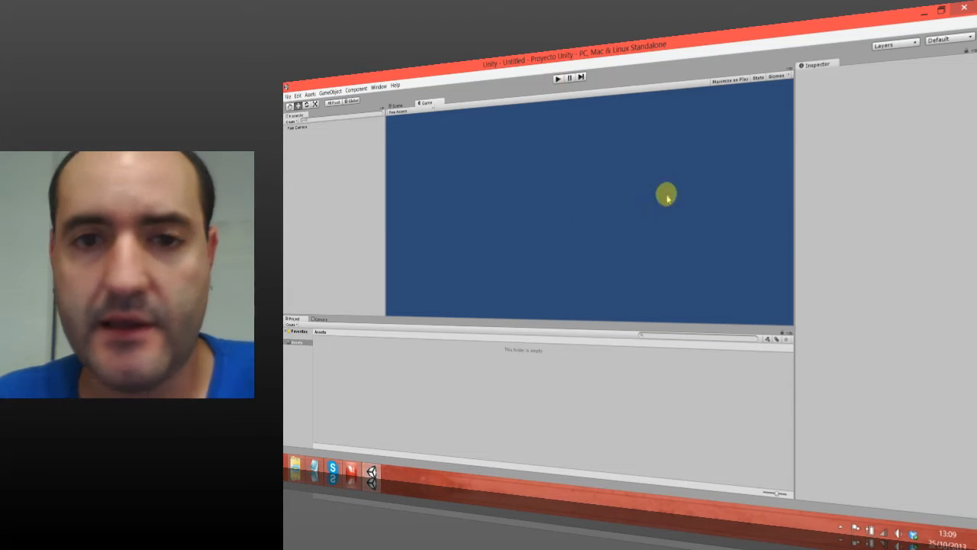
left_click(396, 106)
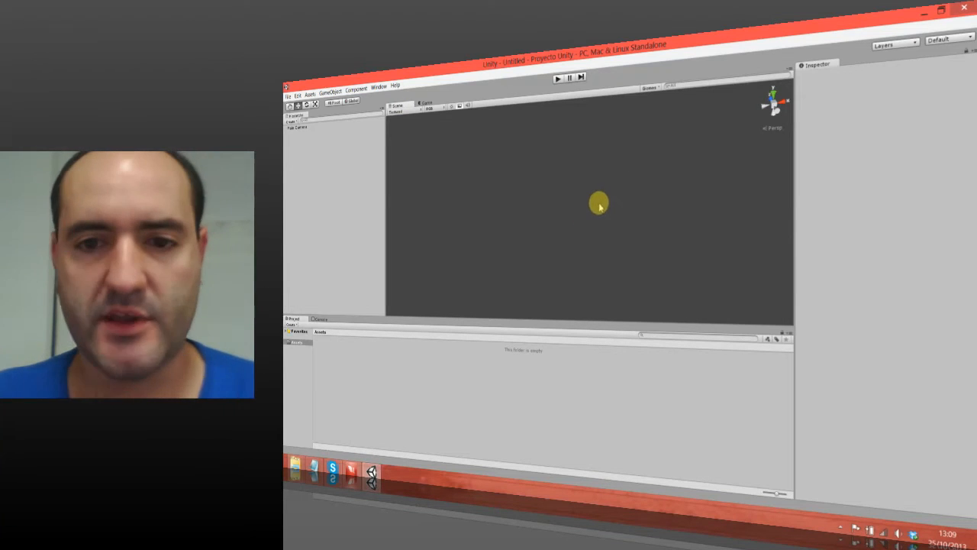
right_click_drag(604, 223, 618, 165)
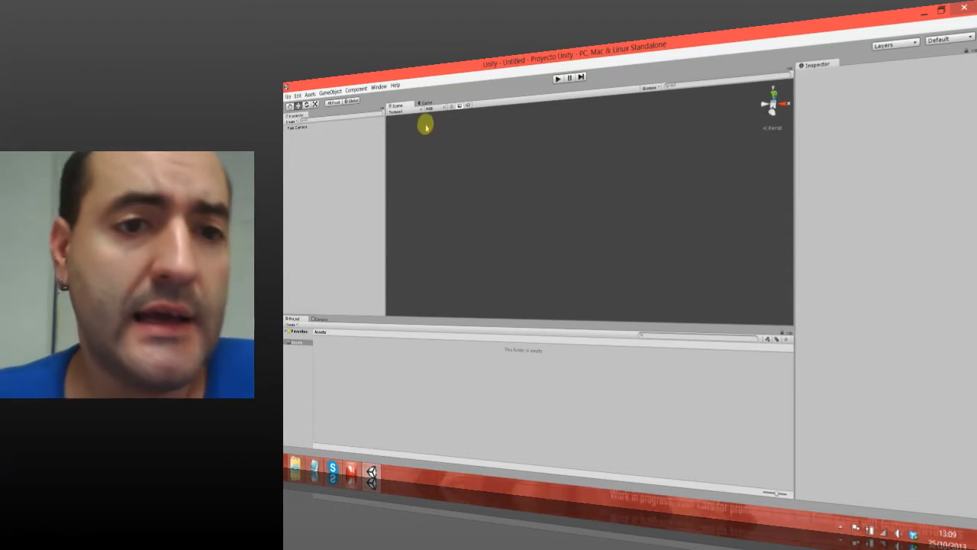
Step: Inspect the Main Camera's properties, clear the selection, and widen the folder column of the Project browser
left_click(304, 126)
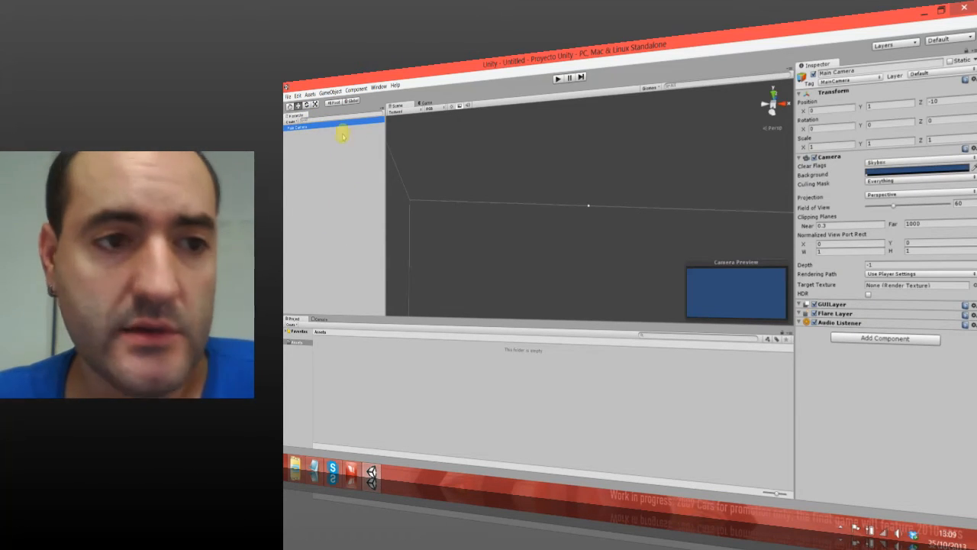
left_click(330, 377)
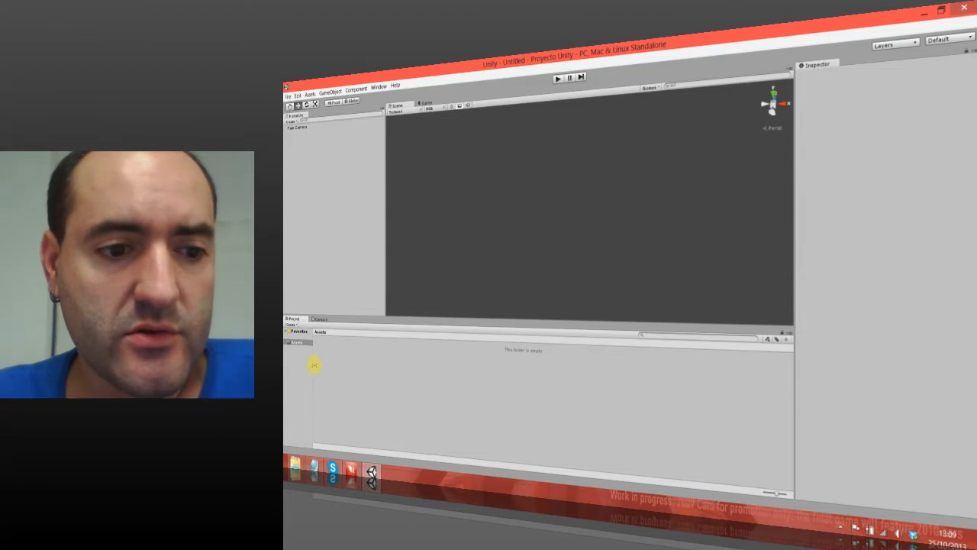
left_click_drag(313, 365, 342, 369)
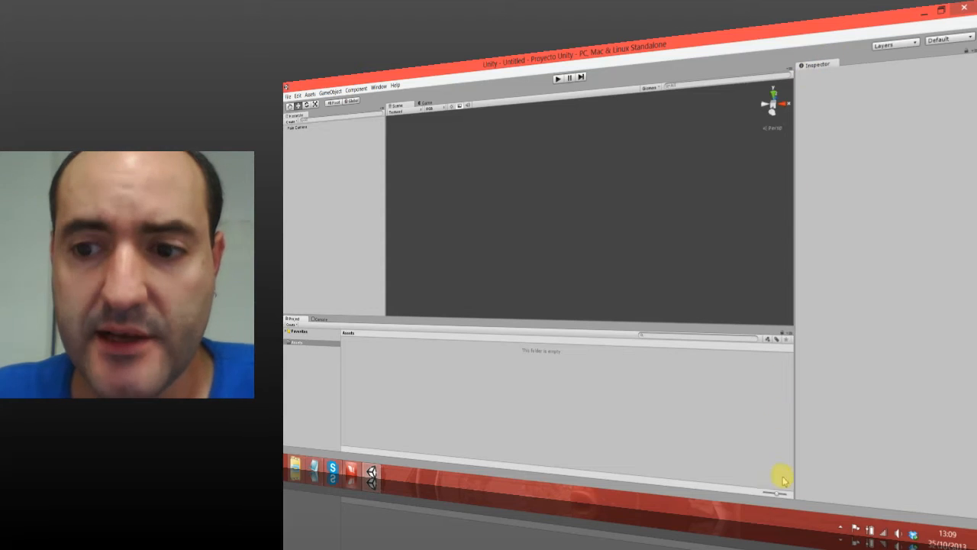
Step: Frame the Main Camera in the scene and examine its view frustum from an oblique angle
left_click(298, 126)
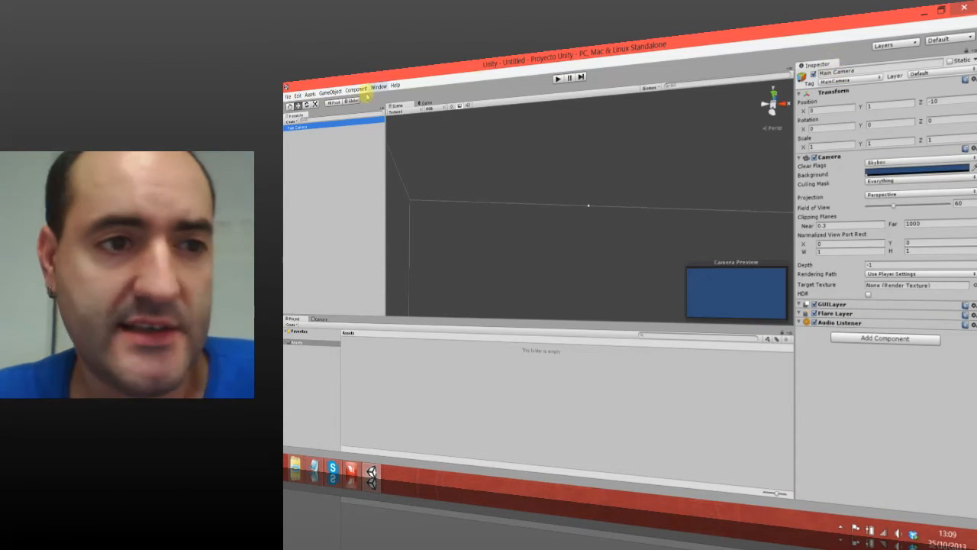
double_click(309, 129)
right_click_drag(706, 233, 663, 201)
middle_click_drag(678, 190, 509, 148)
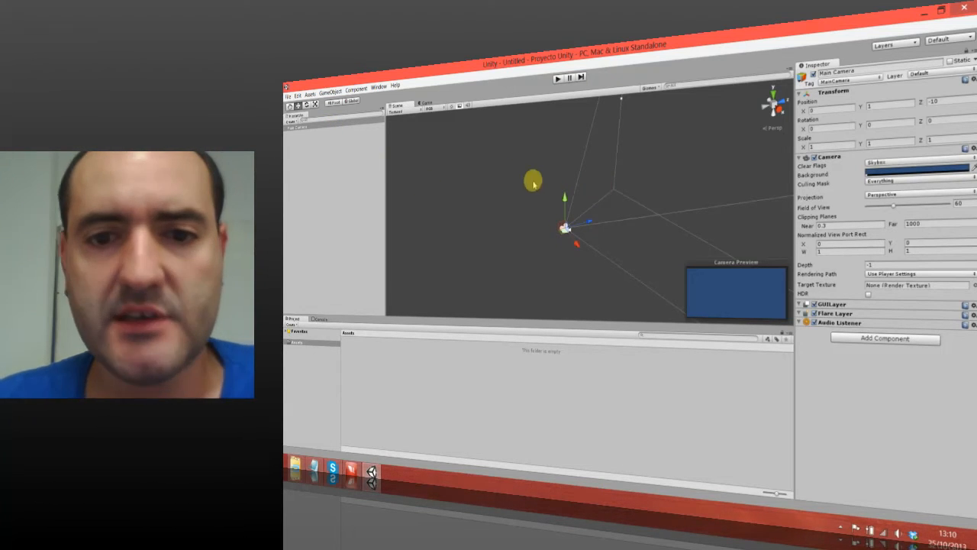
double_click(316, 126)
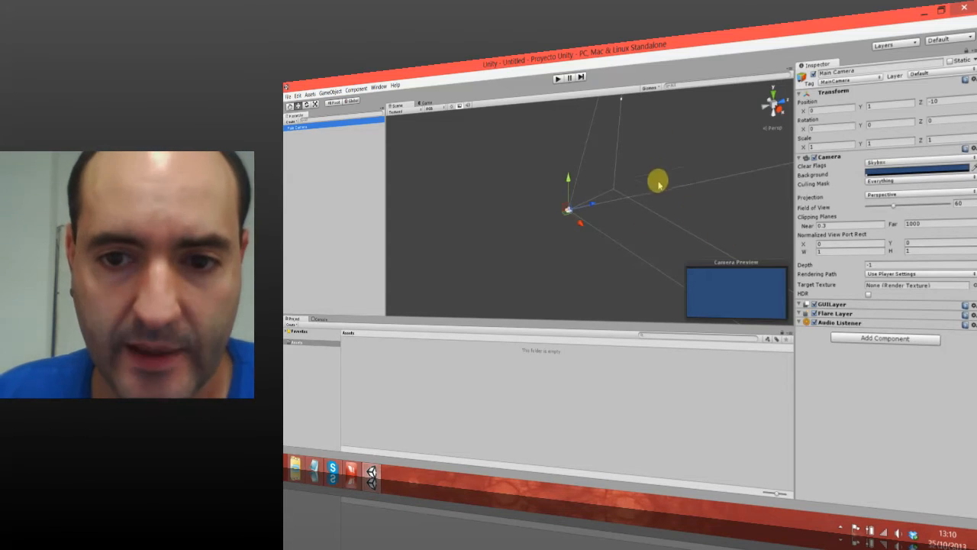
Step: Create a cylinder, move it along Z to -3 in front of the camera, and check it in the Game view
left_click(331, 91)
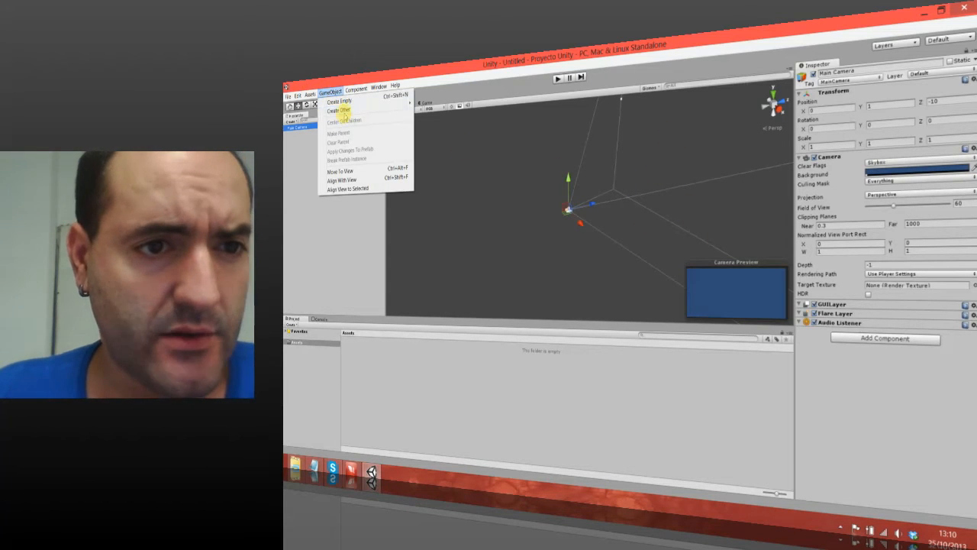
mouse_move(344, 113)
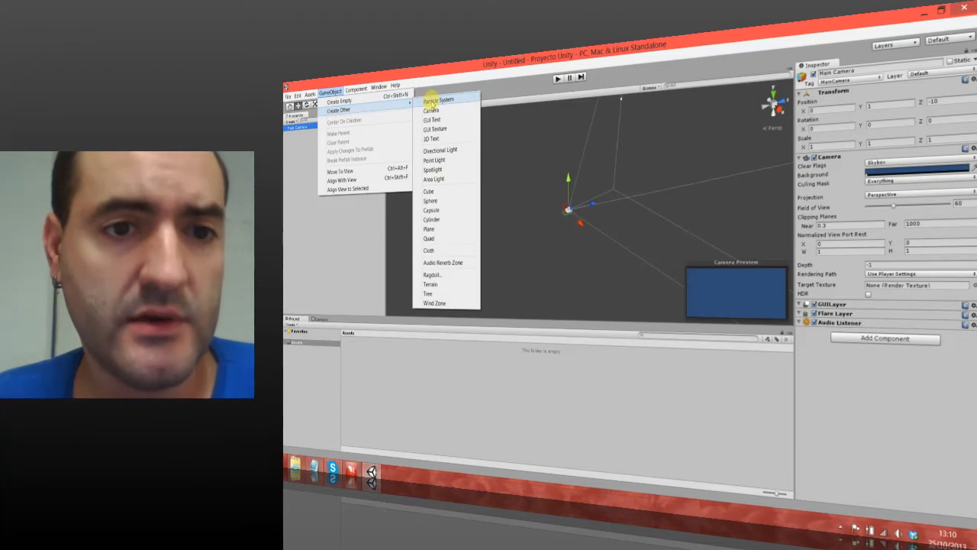
left_click(432, 219)
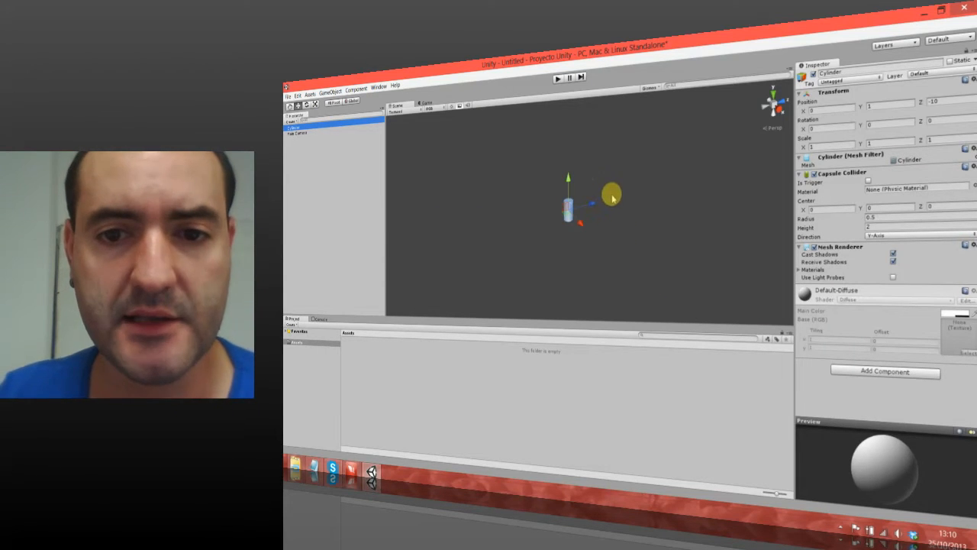
left_click_drag(589, 201, 646, 175)
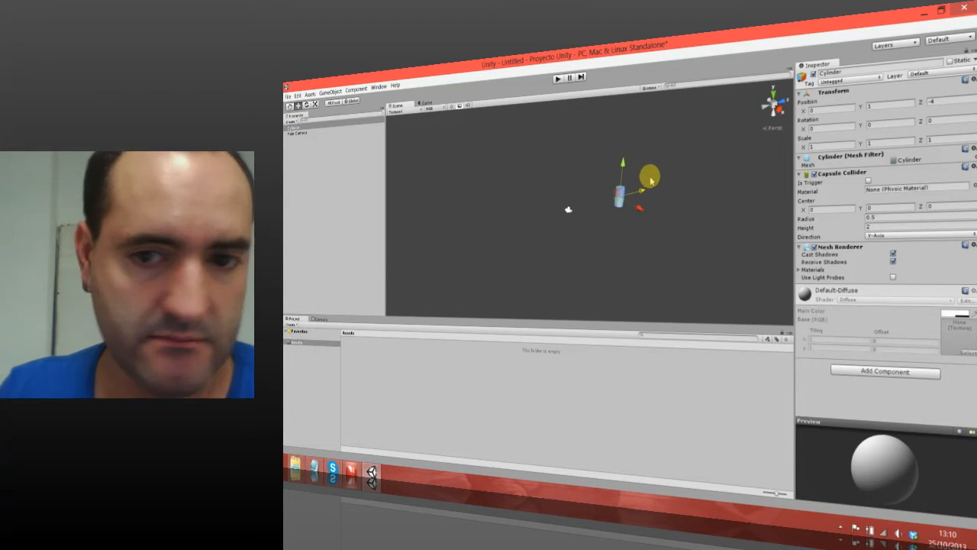
left_click(420, 102)
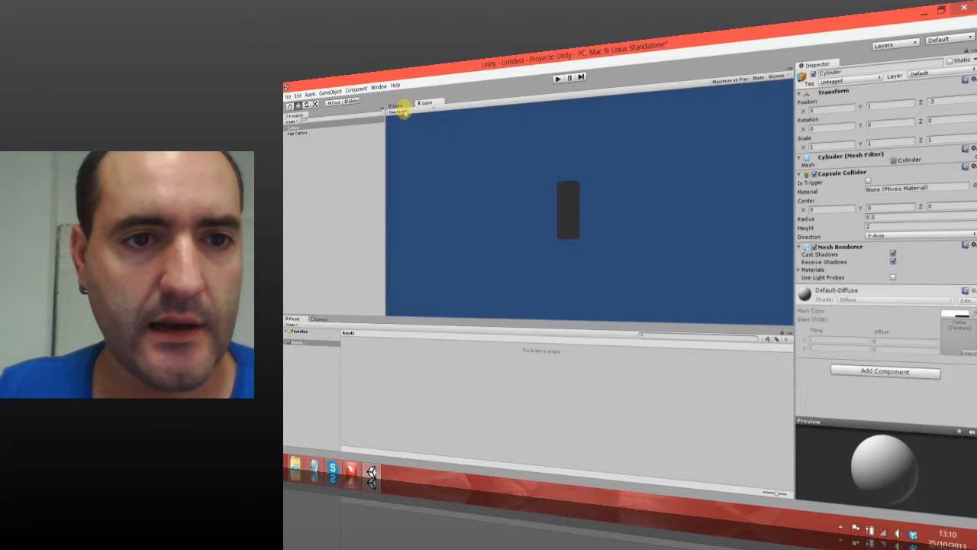
left_click(402, 104)
Step: Scale the cylinder freehand to about 0.28 in X and Z and 0.99 in Y
key("f")
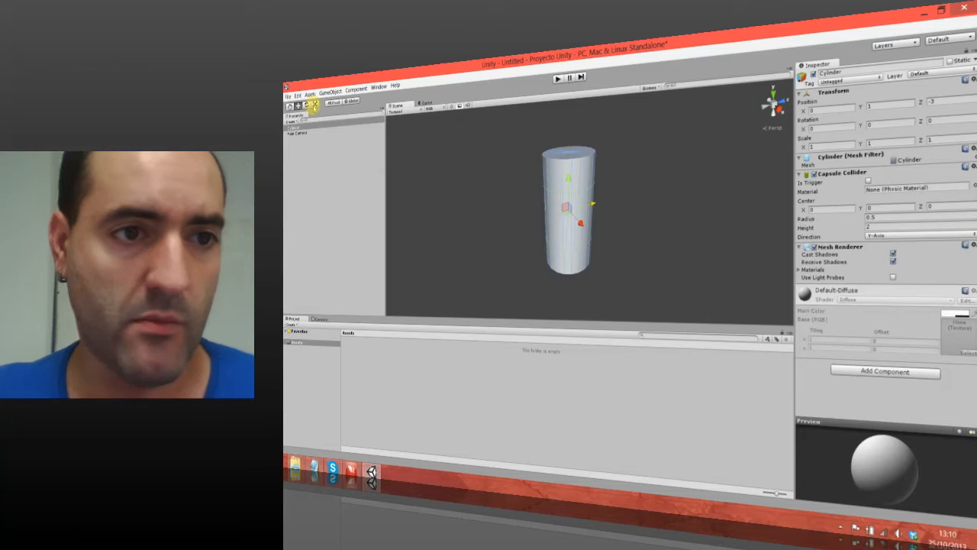
left_click(314, 104)
left_click_drag(570, 212, 570, 110)
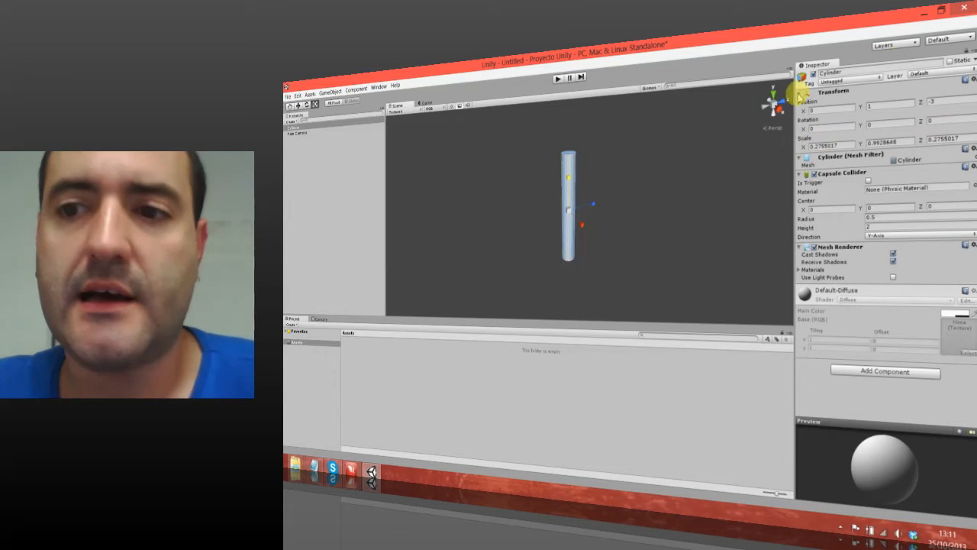
Step: Set the cylinder's scale to X 0.1, Y 0.5 and Z 0.1
left_click(832, 145)
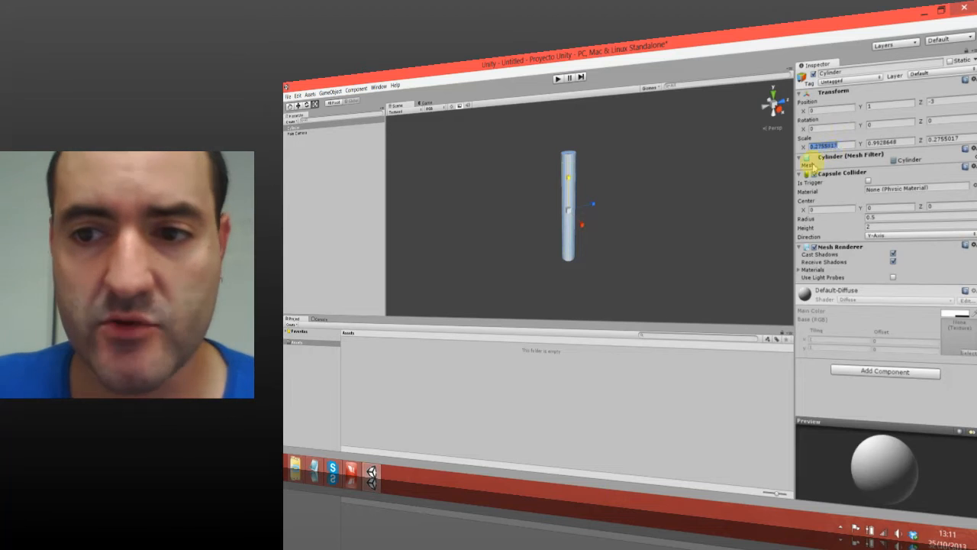
type("0.1")
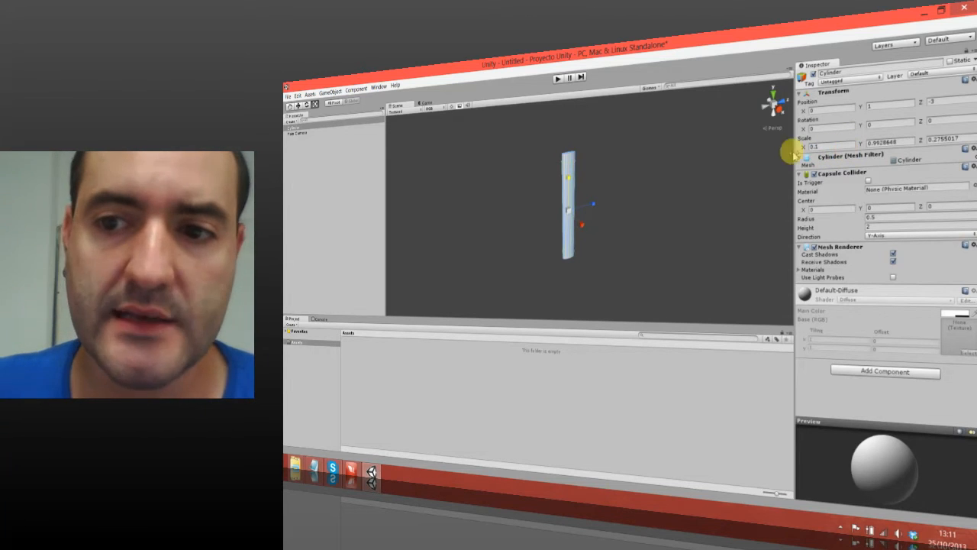
left_click(894, 142)
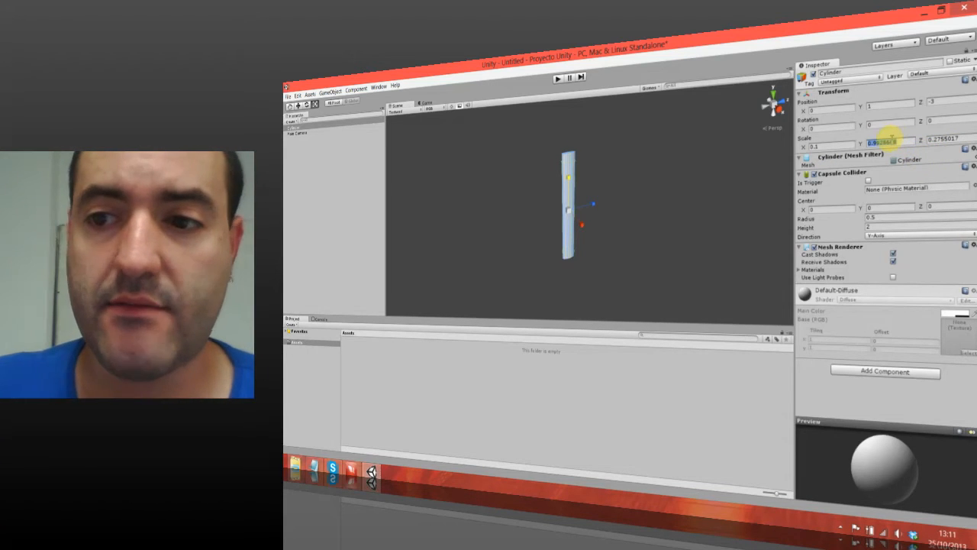
type("0.5")
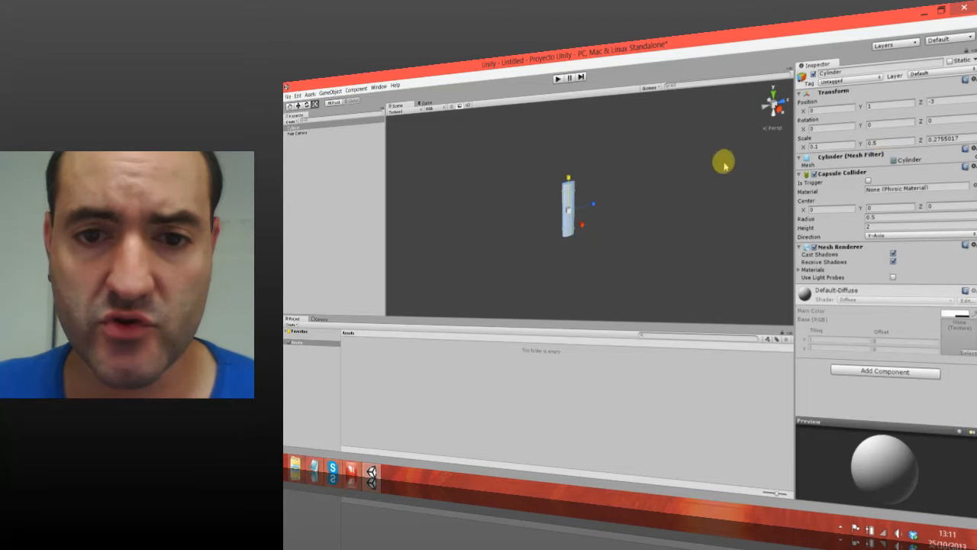
left_click(939, 139)
type("0.1")
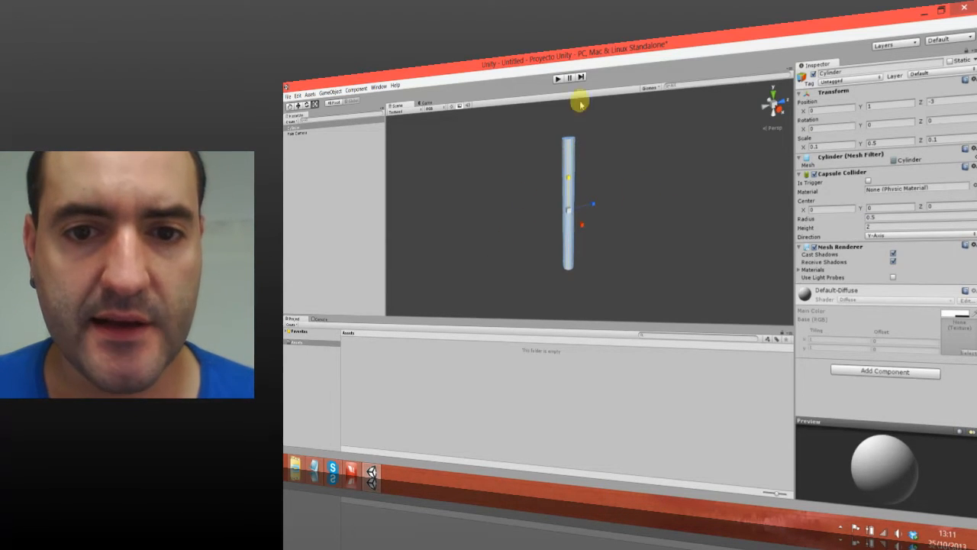
Step: Create a cube at the cylinder's centre and scale it to about 0.16 in X, 0.23 in Y and 0.58 in Z
double_click(302, 133)
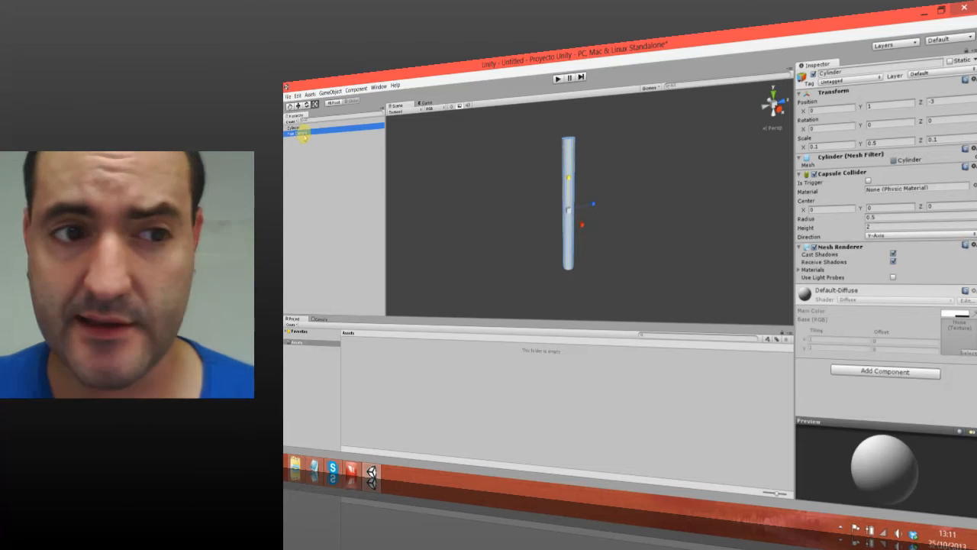
double_click(299, 129)
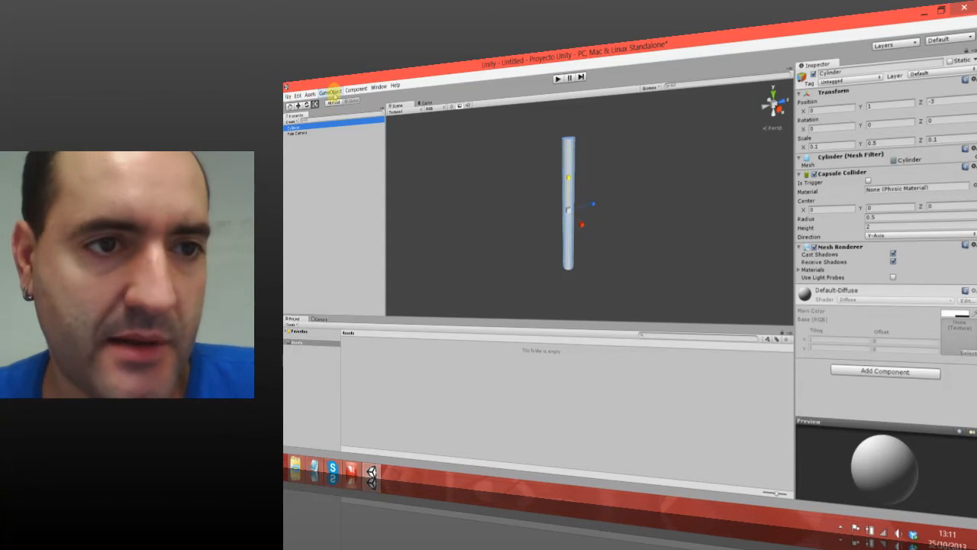
left_click(334, 92)
mouse_move(356, 109)
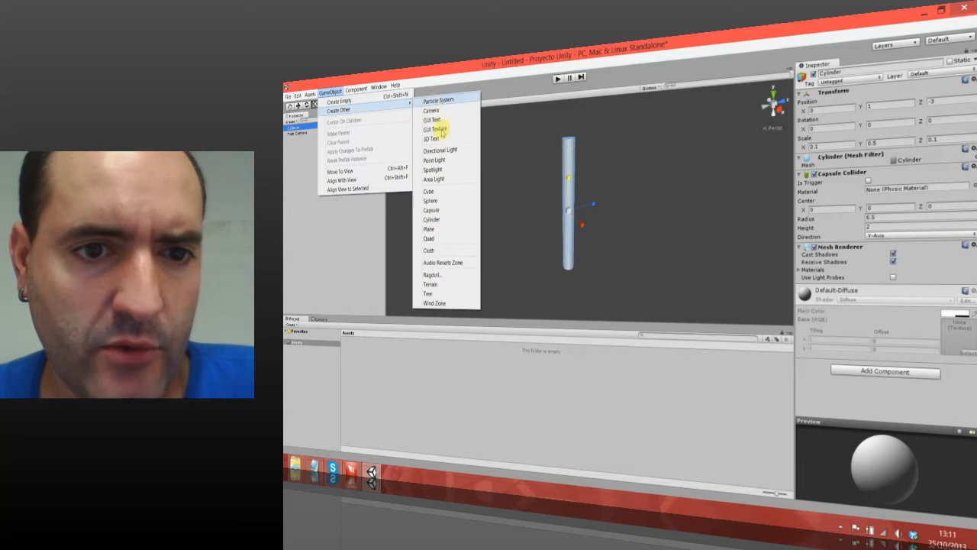
left_click(450, 191)
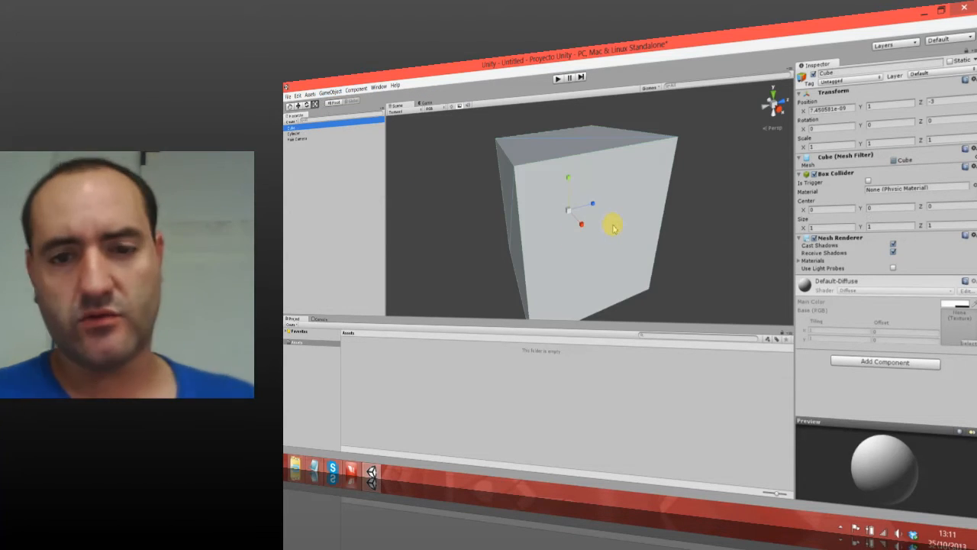
left_click_drag(571, 175, 576, 219)
left_click_drag(569, 180, 584, 207)
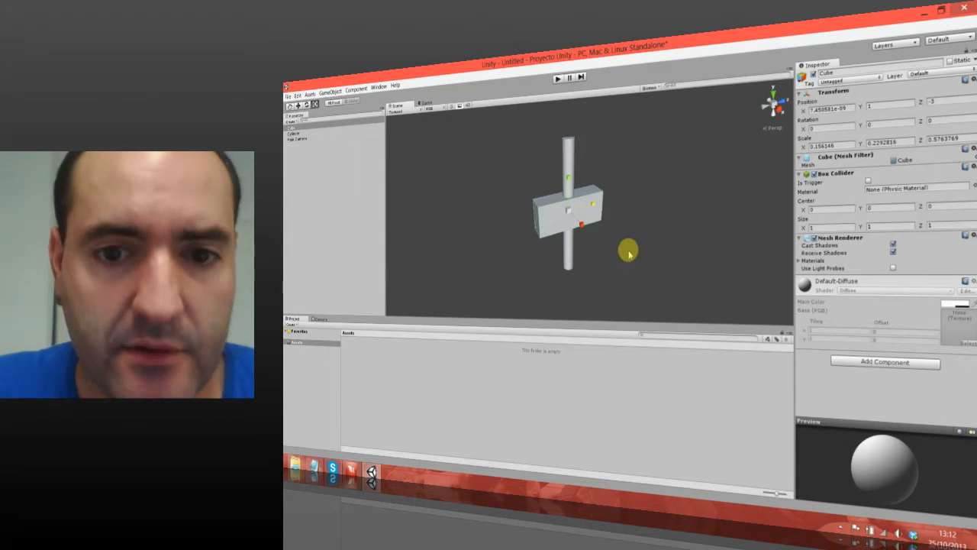
Step: Raise the cube along the cylinder to about Y 1.34 as a hammer head and review the shape from several angles
key("e")
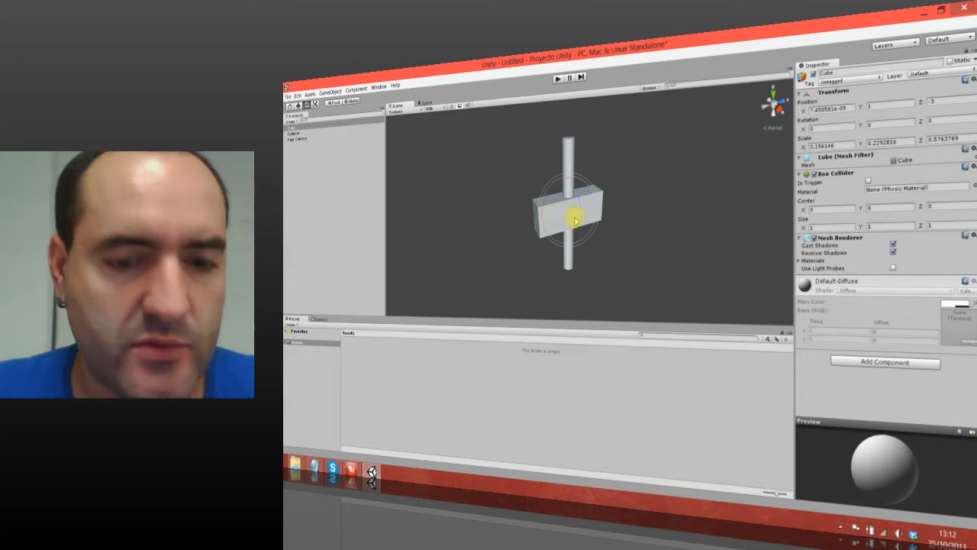
key("w")
mouse_move(574, 145)
left_mouse_down()
mouse_move(572, 124)
mouse_move(575, 150)
left_mouse_up()
right_click_drag(590, 178, 642, 223)
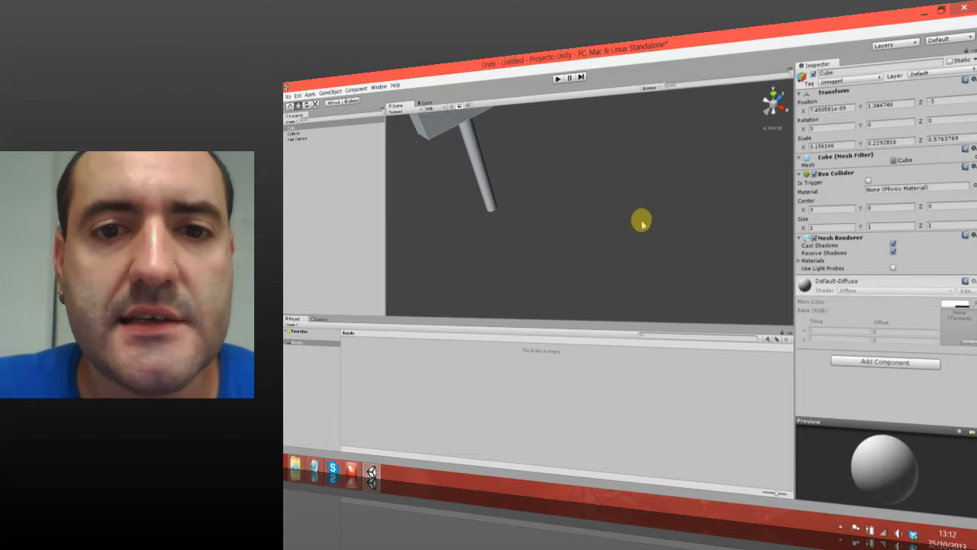
middle_click_drag(552, 196, 612, 257)
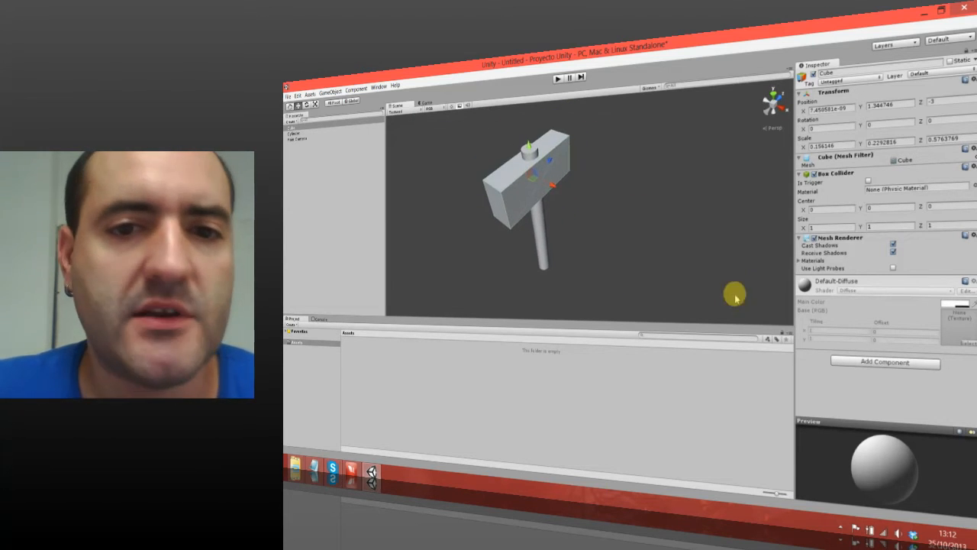
right_click_drag(717, 280, 685, 254)
scroll(703, 240, "down", 5)
middle_click_drag(682, 275, 655, 225)
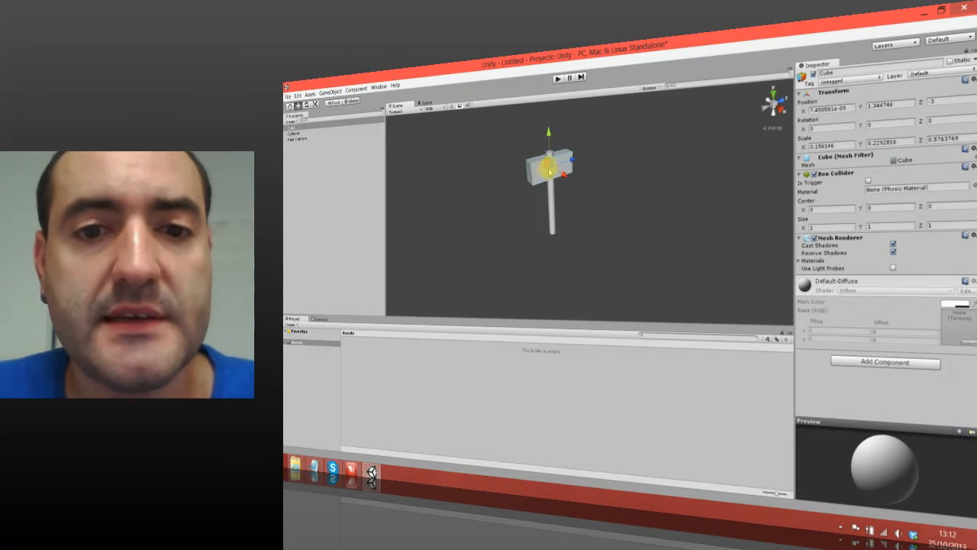
Step: Move the cube off the cylinder and realign it by hand in the top and right views to about X -0.02, Y 1.35
left_click_drag(550, 161, 709, 206)
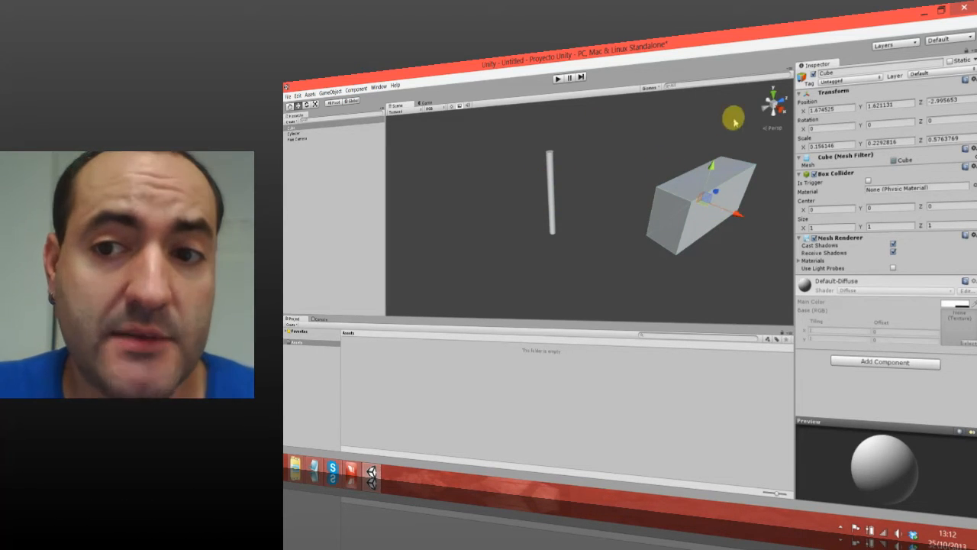
left_click(775, 92)
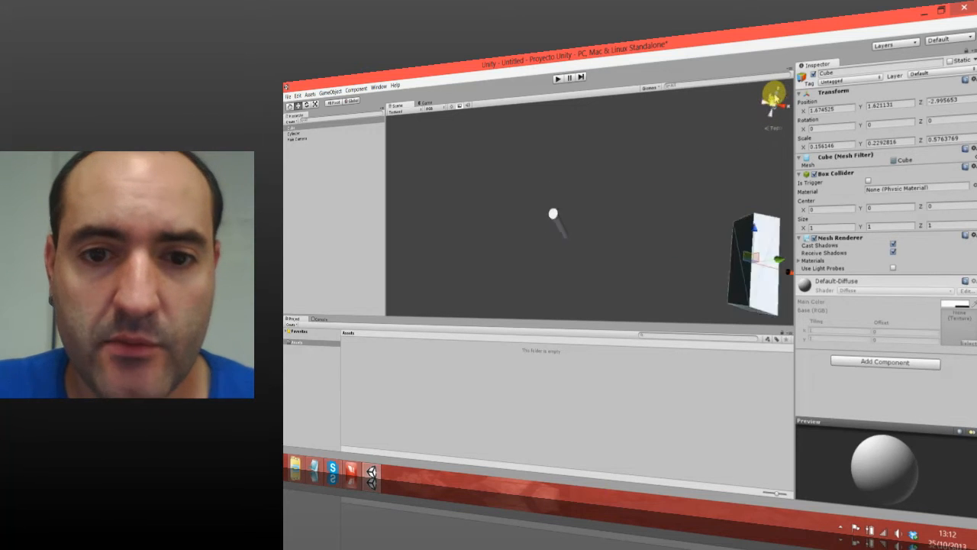
left_click_drag(776, 238, 593, 231)
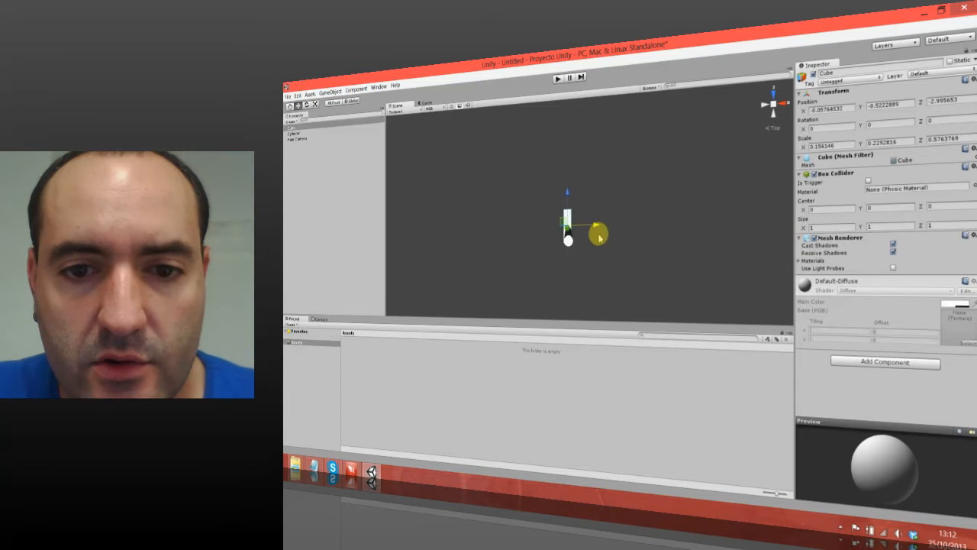
left_click(787, 109)
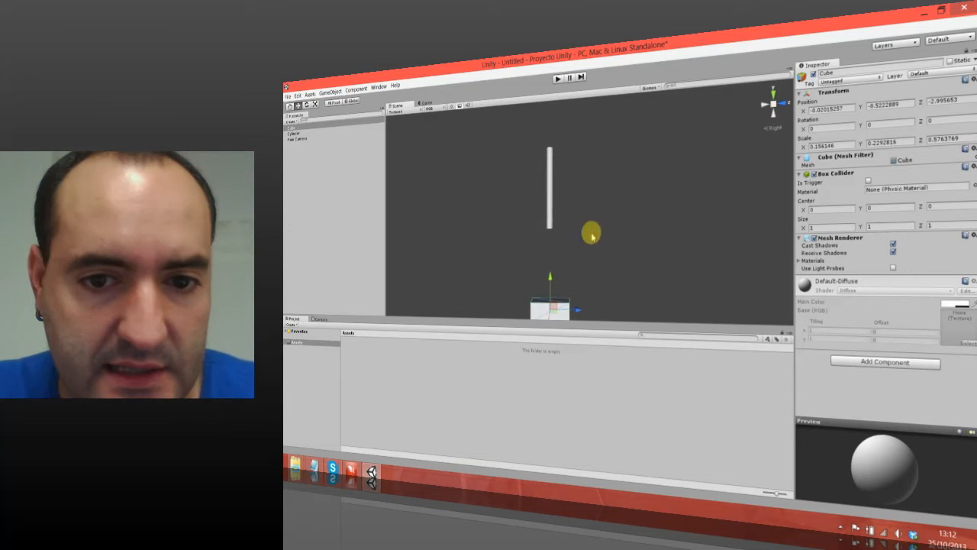
left_click_drag(549, 277, 552, 122)
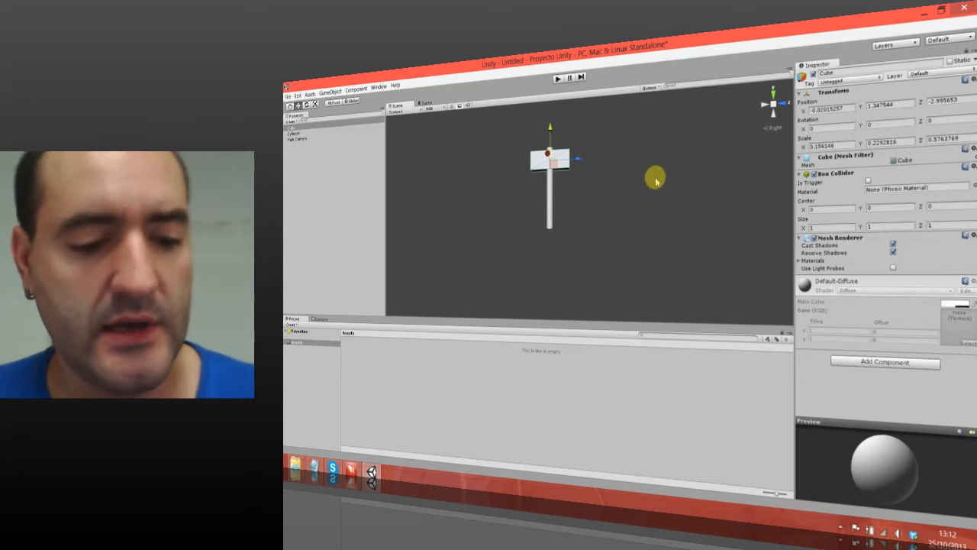
Step: Inspect the hammer from other angles and undo the last two cube moves
right_click_drag(655, 180, 595, 214)
middle_click_drag(661, 194, 597, 289)
right_click_drag(680, 197, 668, 235)
key("ctrl+z")
key("ctrl+z")
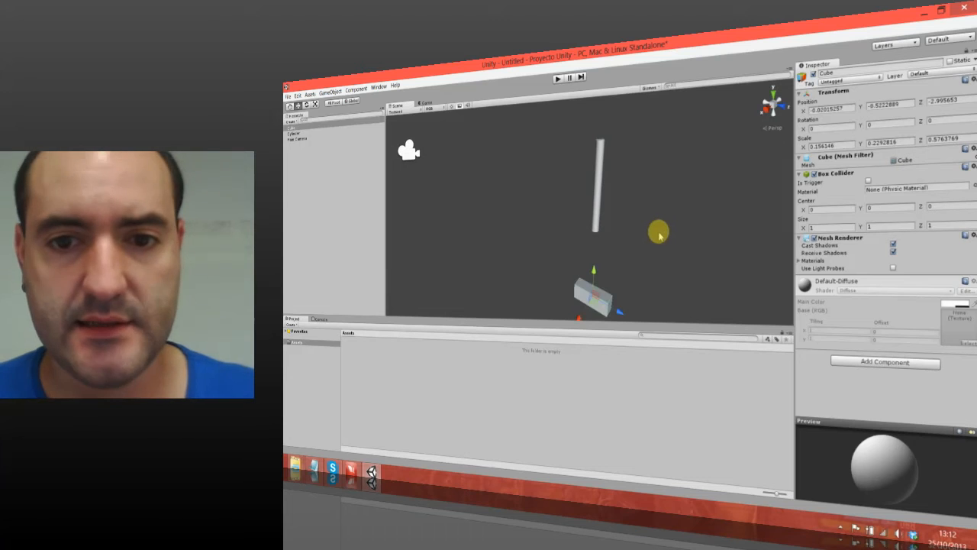
Step: Focus on the cylinder, bring the cube to its centre with Move To View and raise it to about Y 1.34
right_click_drag(460, 231, 635, 221)
double_click(304, 133)
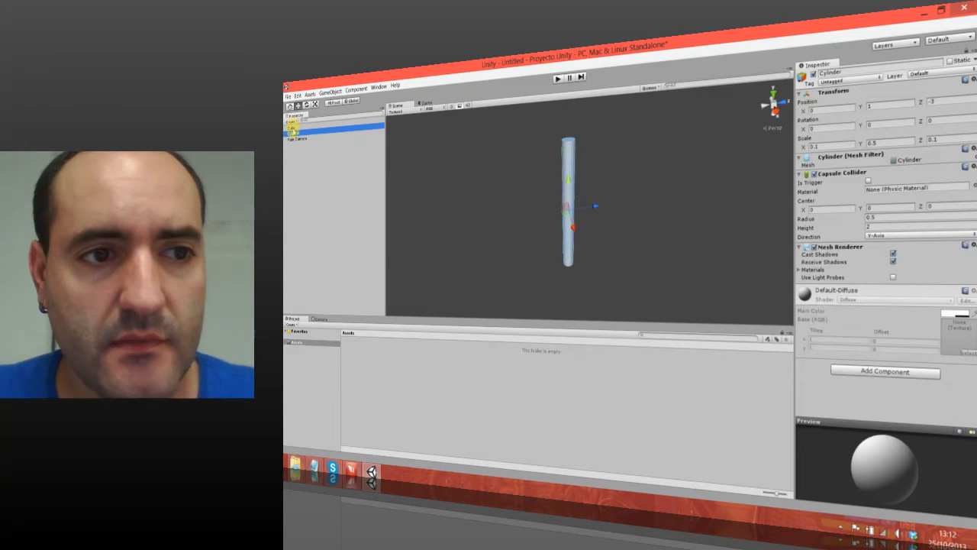
left_click(292, 123)
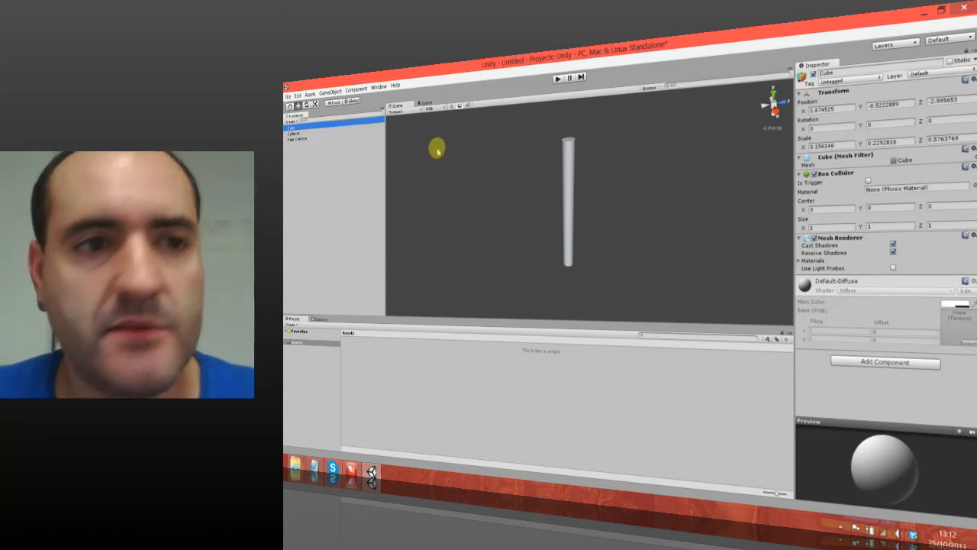
left_click(330, 91)
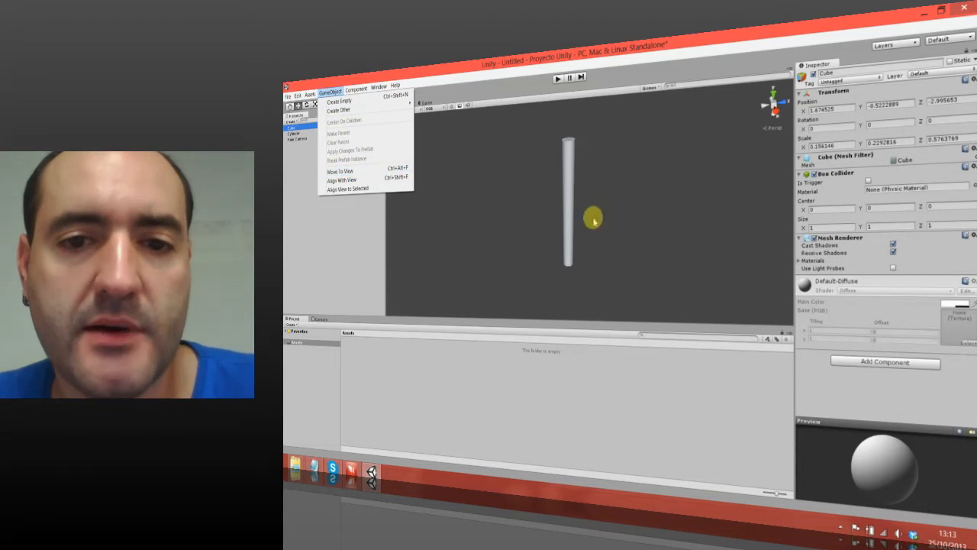
left_click(378, 172)
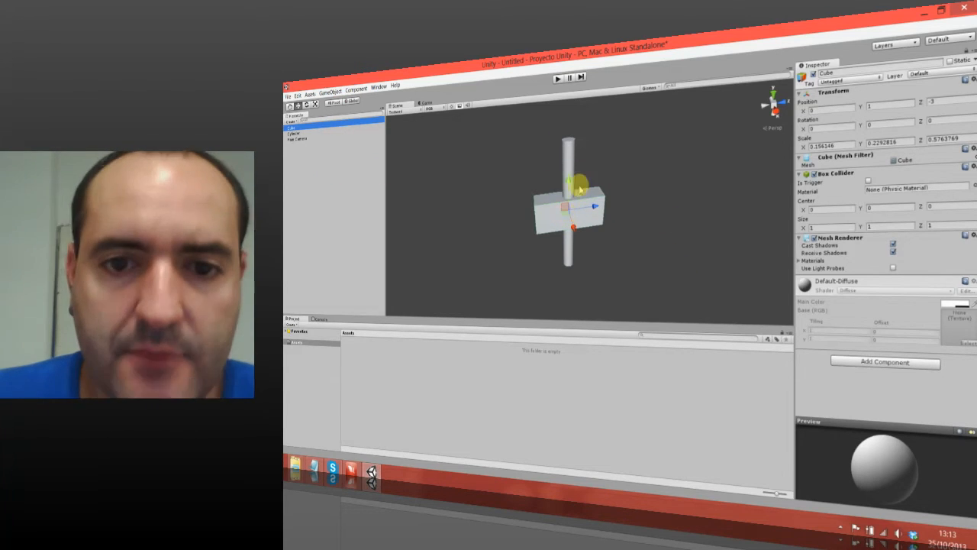
left_click_drag(568, 191, 571, 153)
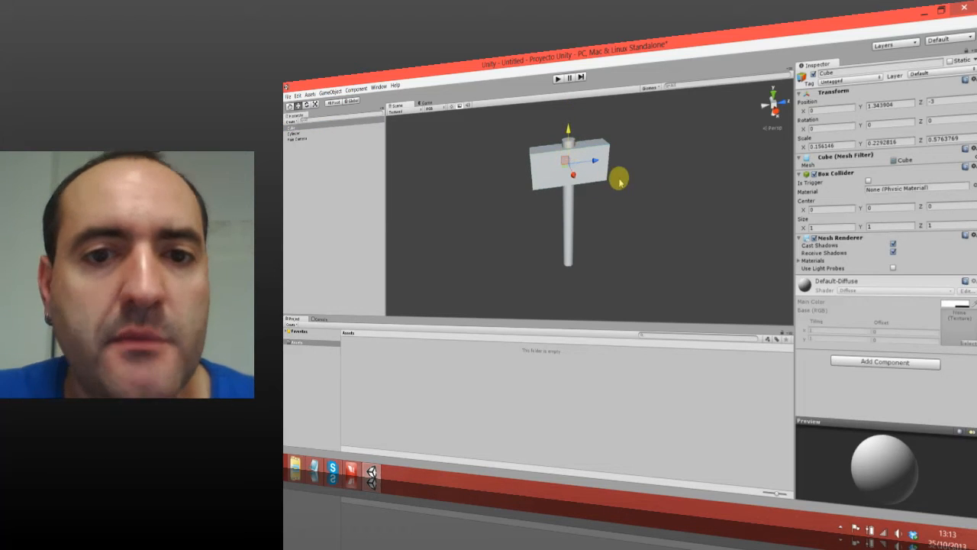
Step: Add a directional light to the scene
left_click(331, 92)
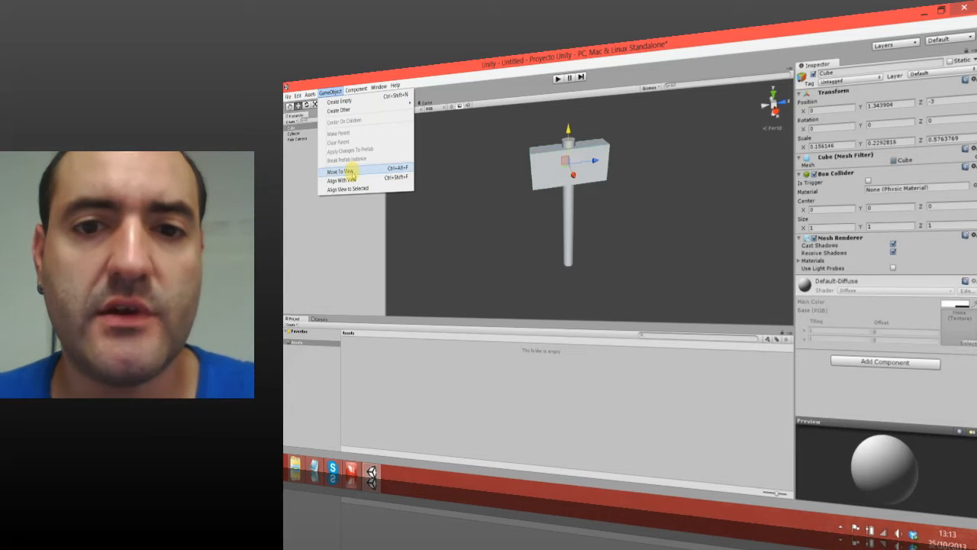
left_click(649, 149)
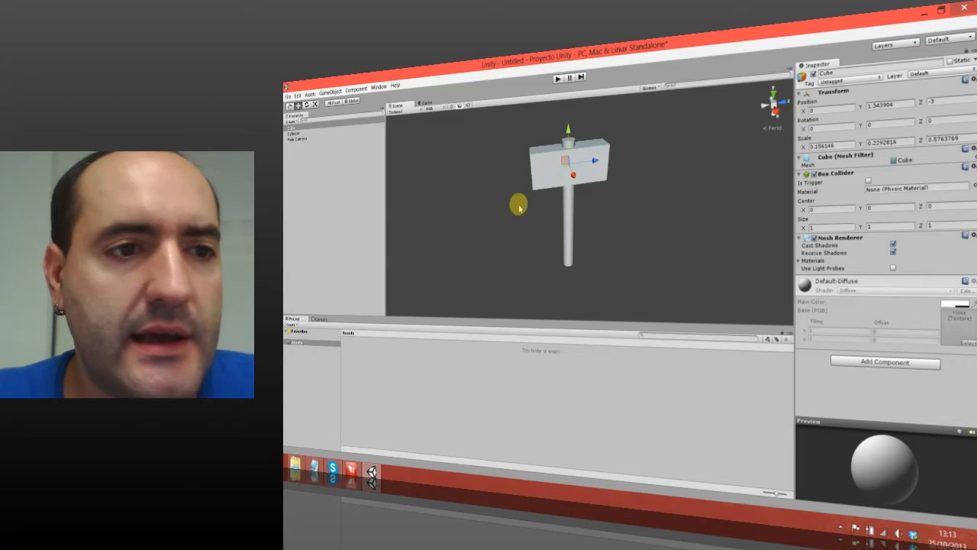
left_click(331, 92)
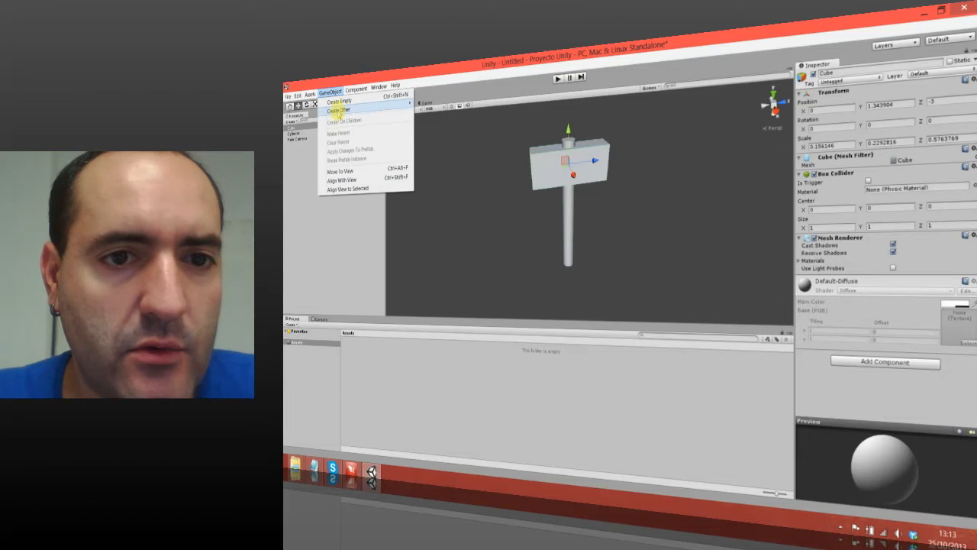
mouse_move(338, 110)
left_click(458, 146)
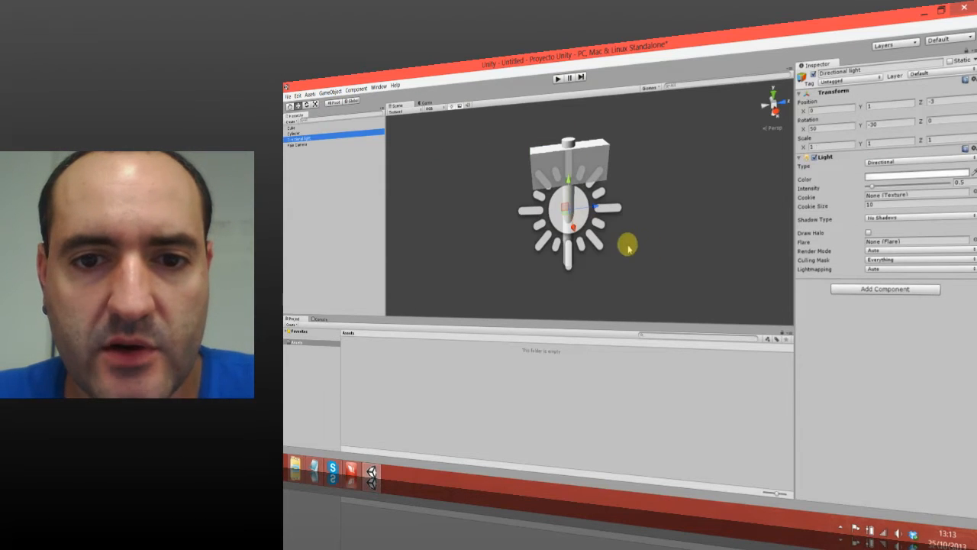
Step: Move the directional light freehand to about X -0.21, Y 0.62, Z 0.50 and rotate it to about 48, -53, -25
mouse_move(600, 207)
left_mouse_down()
mouse_move(585, 201)
mouse_move(709, 192)
mouse_move(480, 218)
mouse_move(719, 191)
mouse_move(679, 203)
mouse_move(927, 152)
left_mouse_up()
left_click(306, 104)
left_click(299, 105)
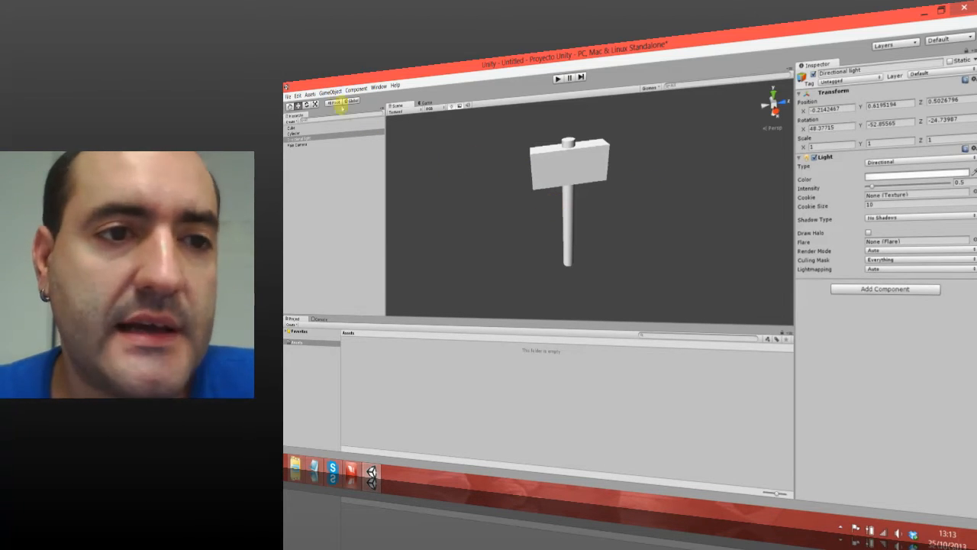
Step: Frame the hammer and align the directional light's position and rotation with the scene view using Align With View
left_click(331, 91)
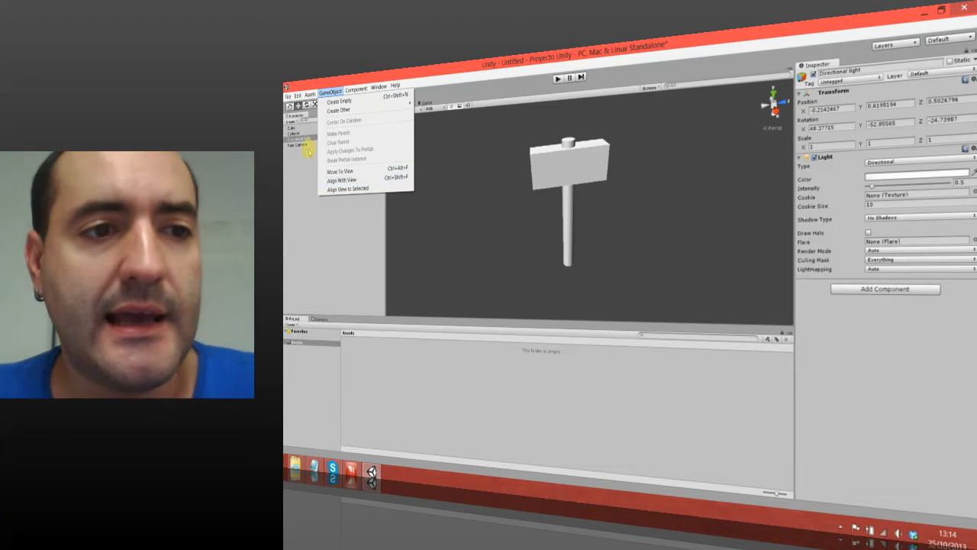
left_click(298, 140)
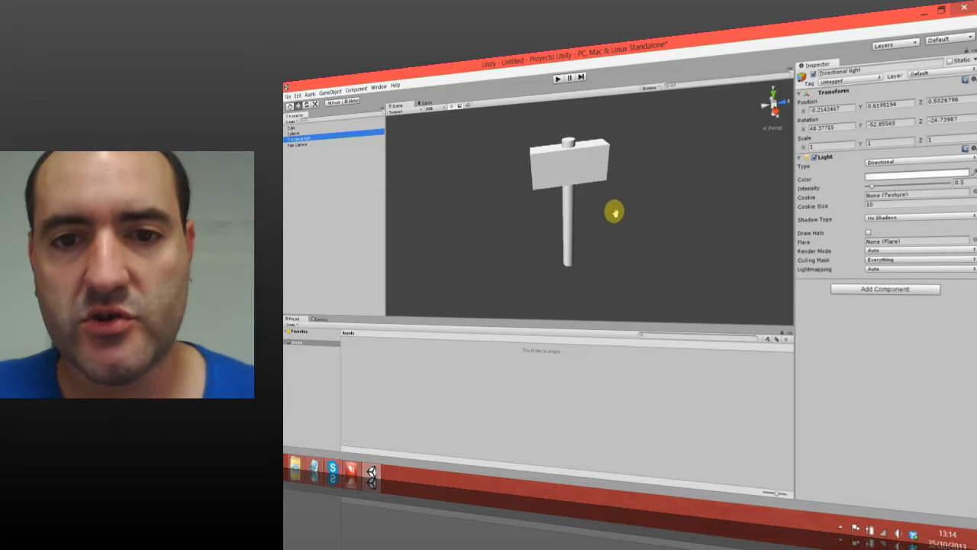
middle_click_drag(616, 209, 614, 232)
left_click(324, 139)
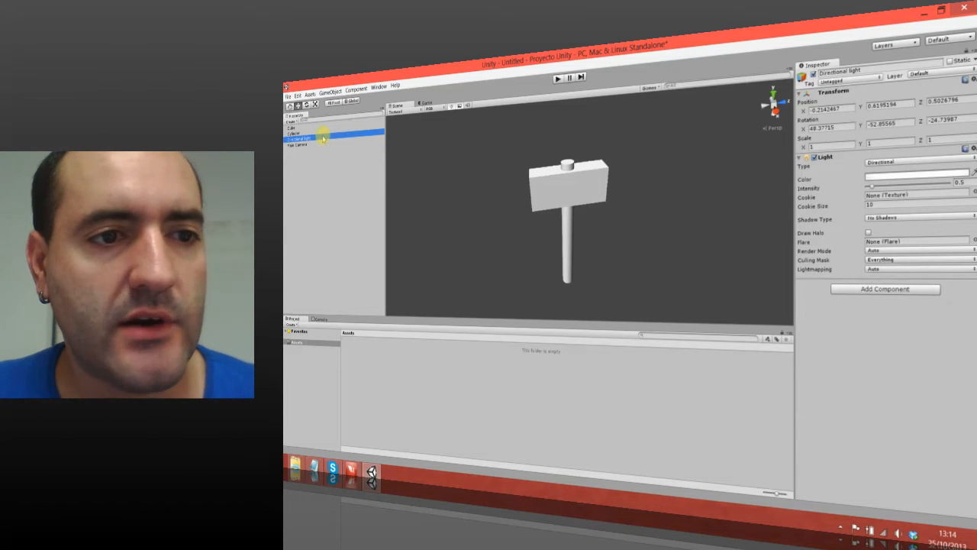
right_click_drag(630, 203, 624, 214)
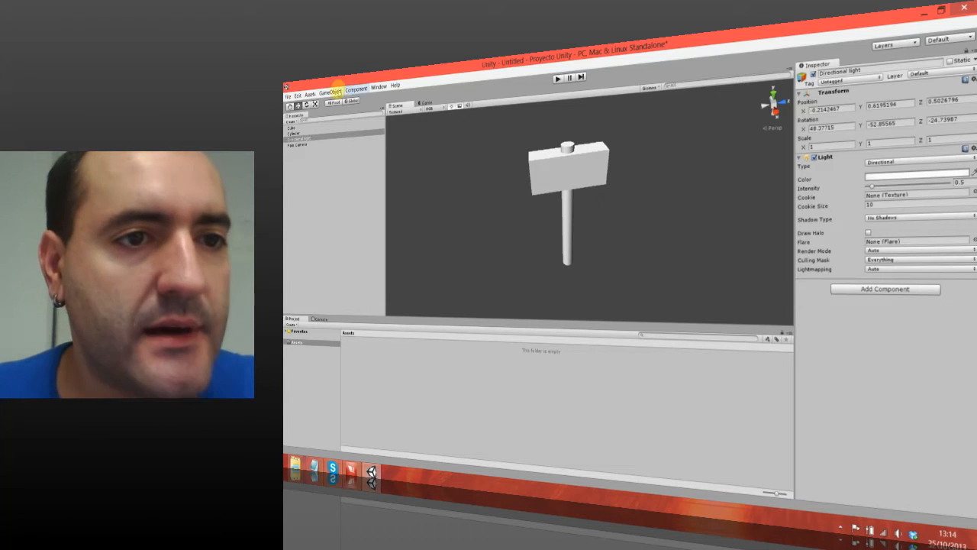
left_click(331, 91)
left_click(341, 180)
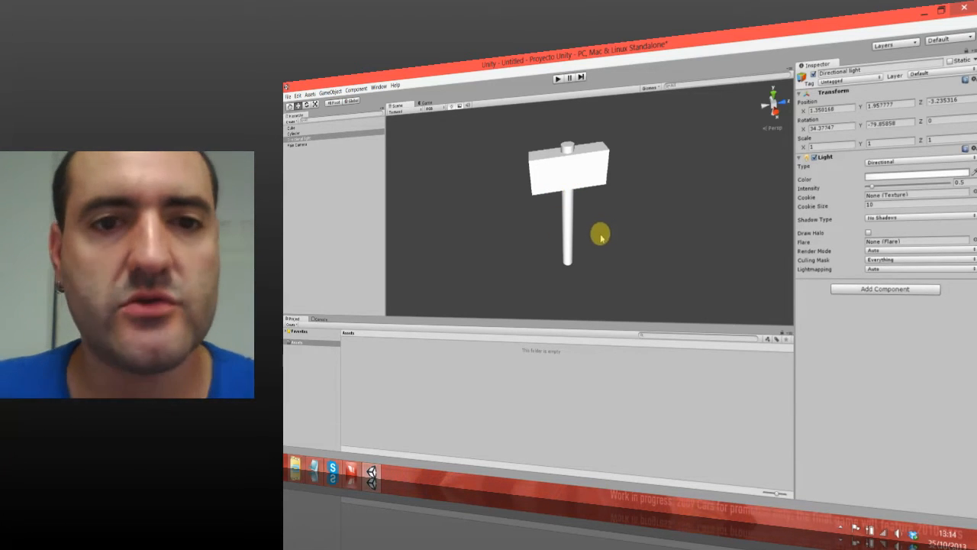
Step: Check the Game view, return to the scene and align the Main Camera with the scene view
left_click(425, 103)
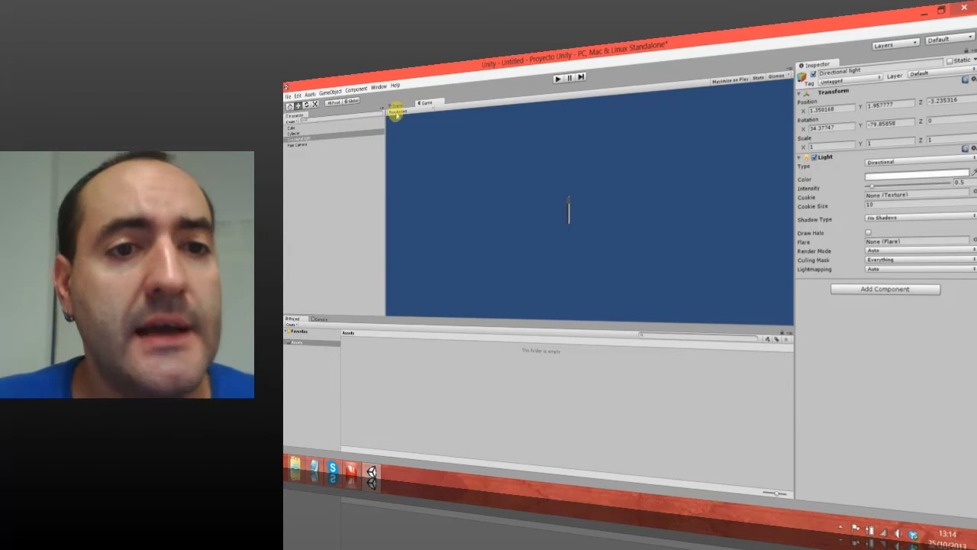
left_click(397, 105)
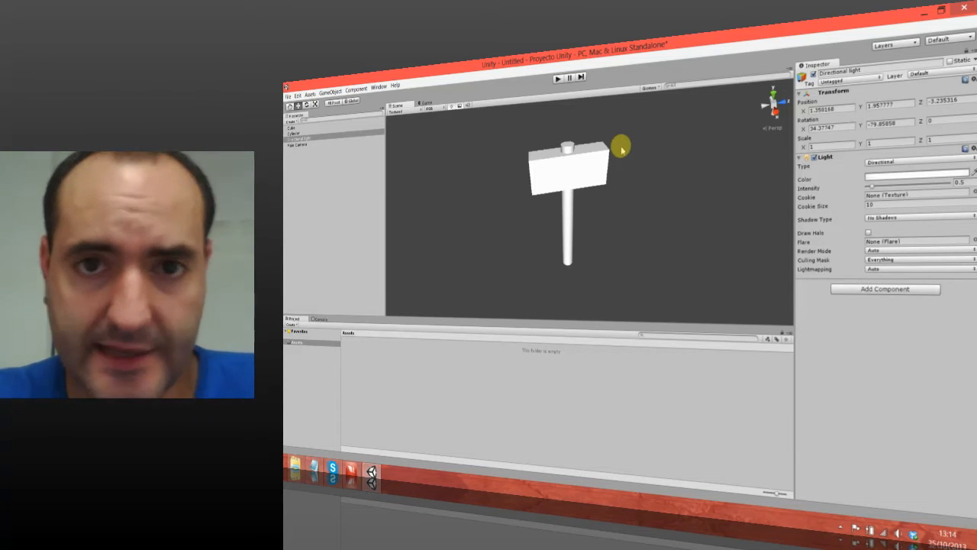
left_click(309, 145)
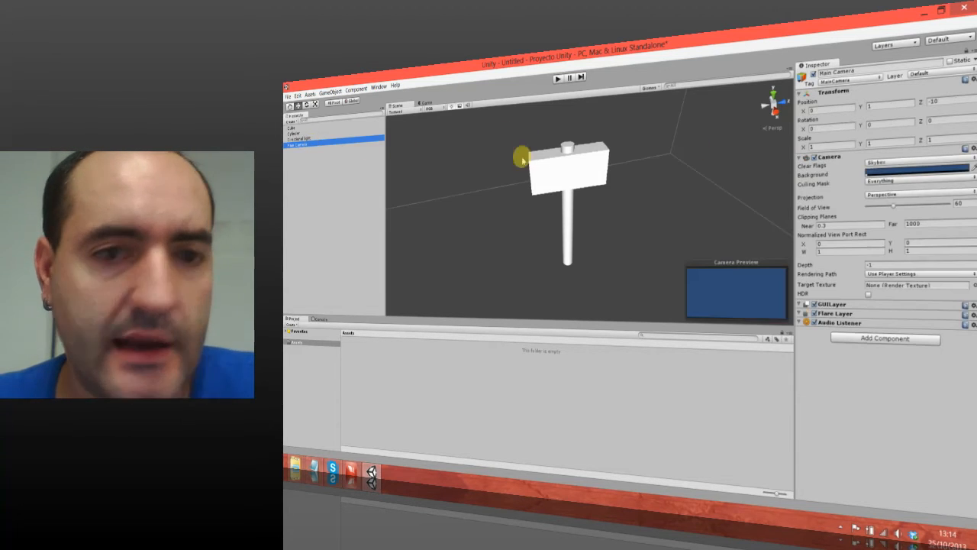
left_click(330, 91)
left_click(343, 180)
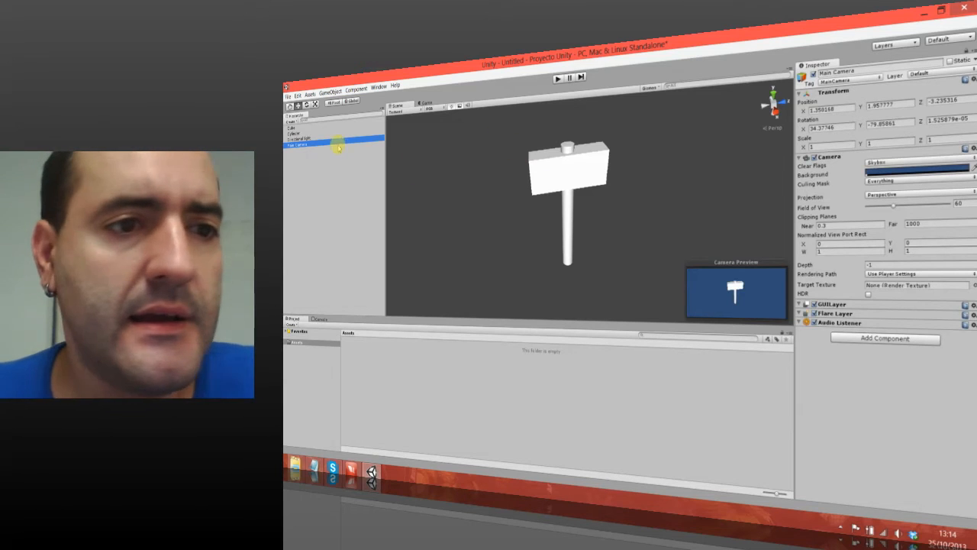
Step: Orbit away to see the camera, light and hammer, and restore the camera's viewpoint with Align View to Selected
left_click(330, 92)
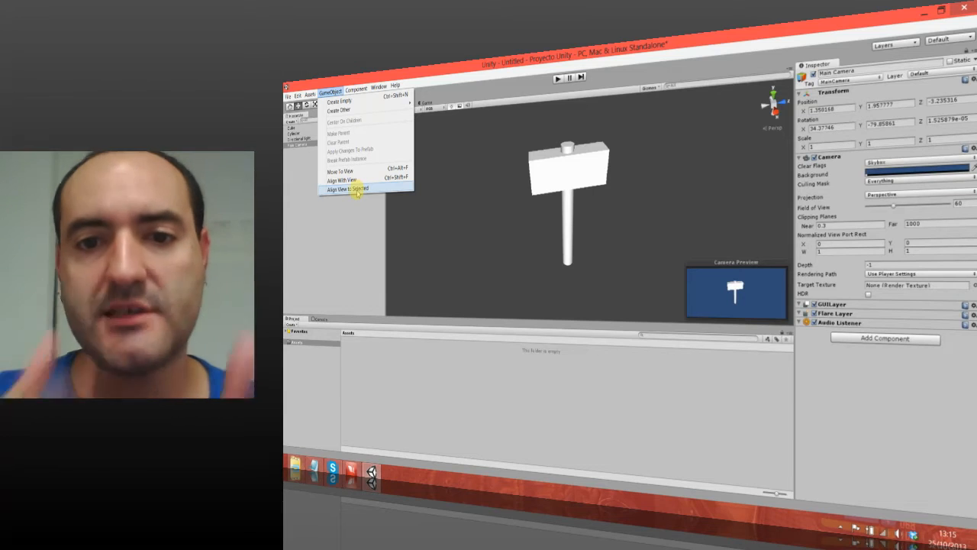
right_click_drag(716, 226, 713, 220)
middle_click_drag(710, 209, 519, 222)
right_click_drag(691, 192, 576, 202)
scroll(577, 202, "down", 5)
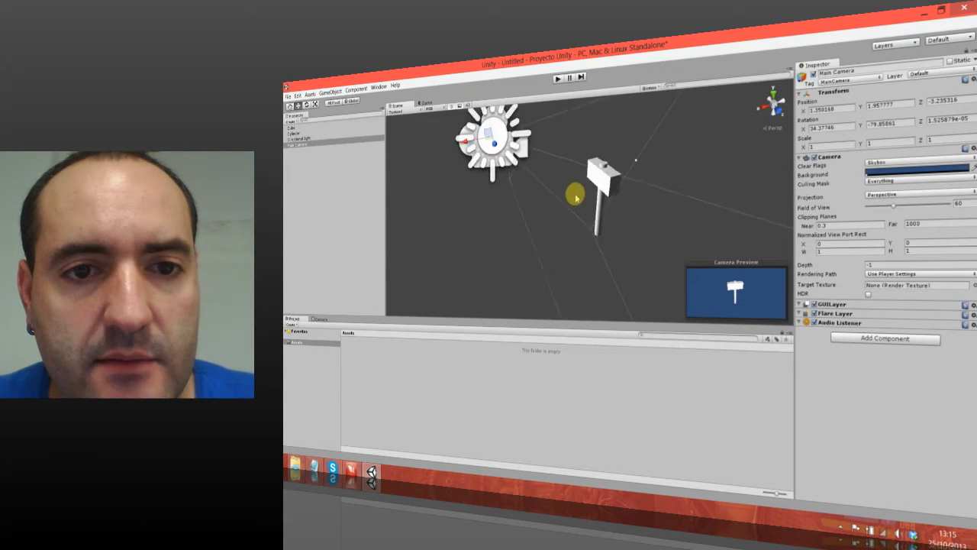
middle_click_drag(677, 212, 567, 251)
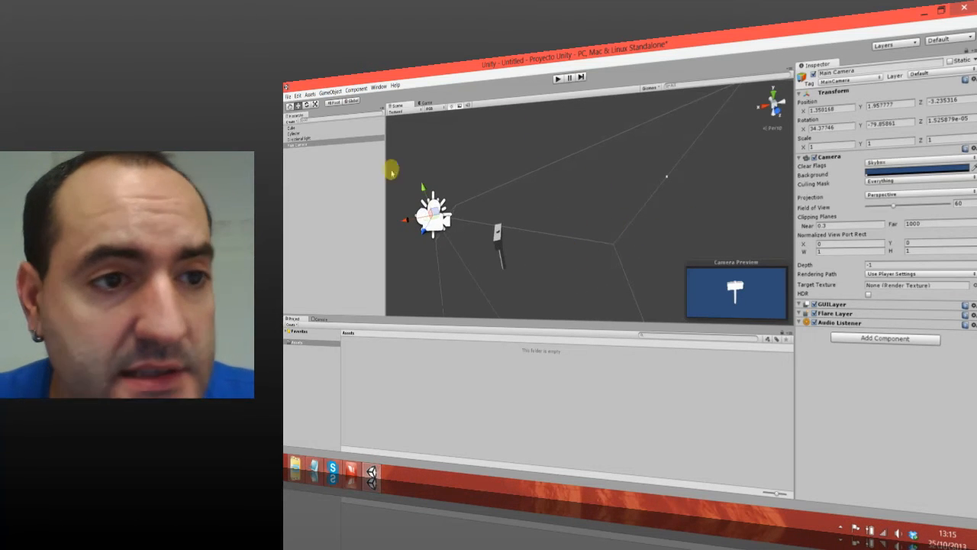
left_click(305, 145)
left_click(329, 92)
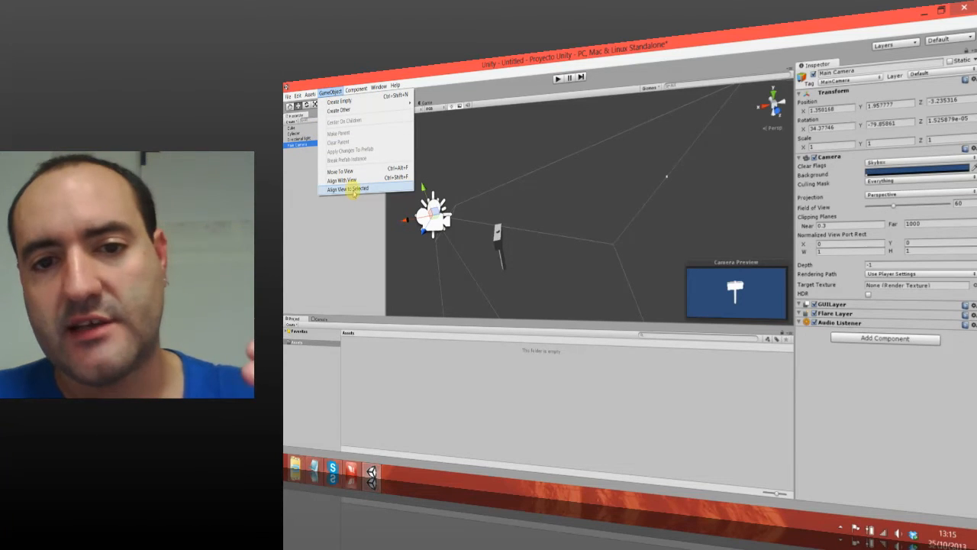
left_click(351, 188)
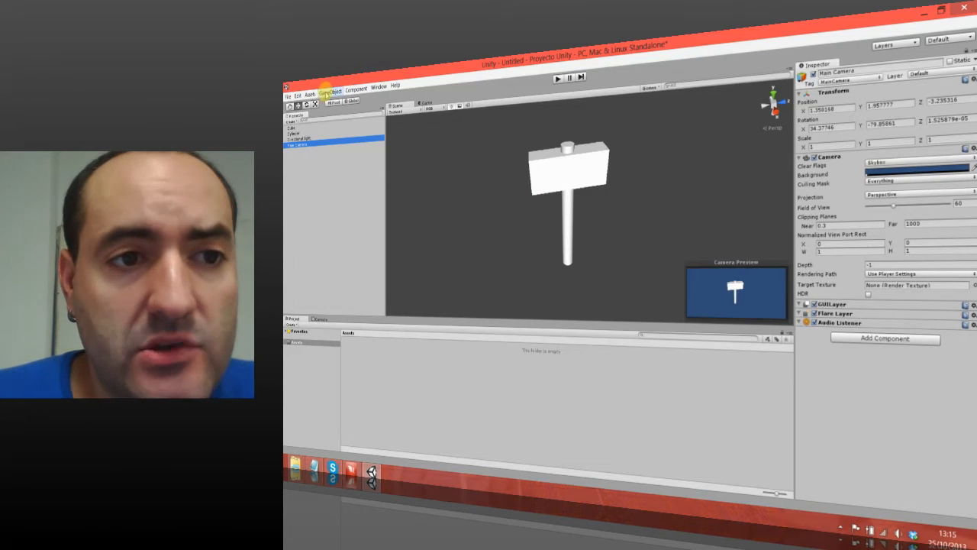
Step: Review the object alignment commands, and open and close the About Unity information
left_click(330, 91)
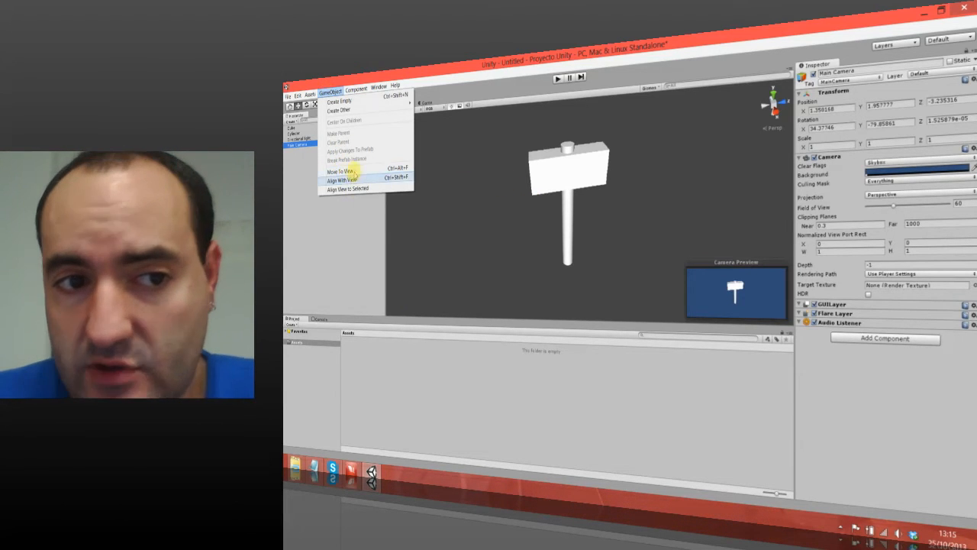
left_click(483, 182)
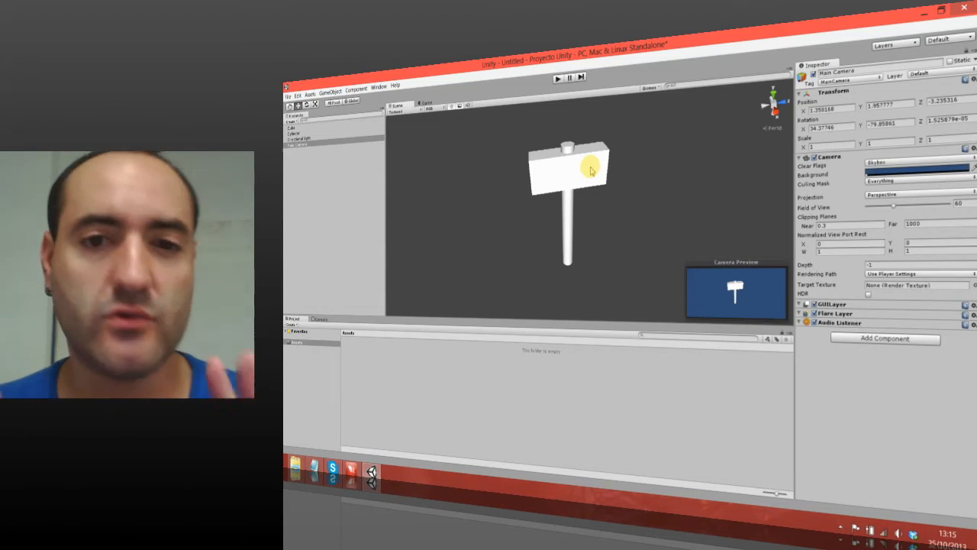
left_click(394, 84)
left_click(408, 94)
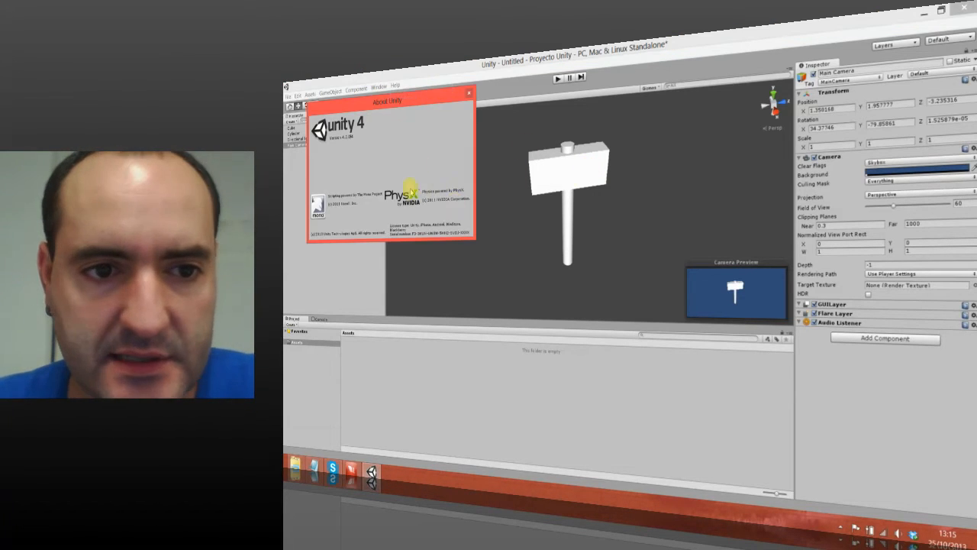
left_click(469, 93)
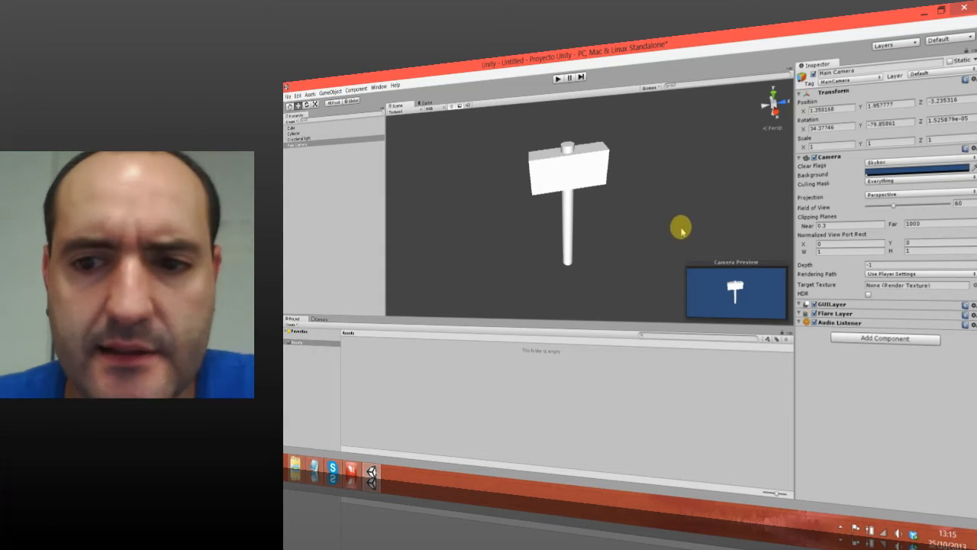
Step: Add a Rigidbody physics component to the cube that forms the hammer's head
left_click(294, 127)
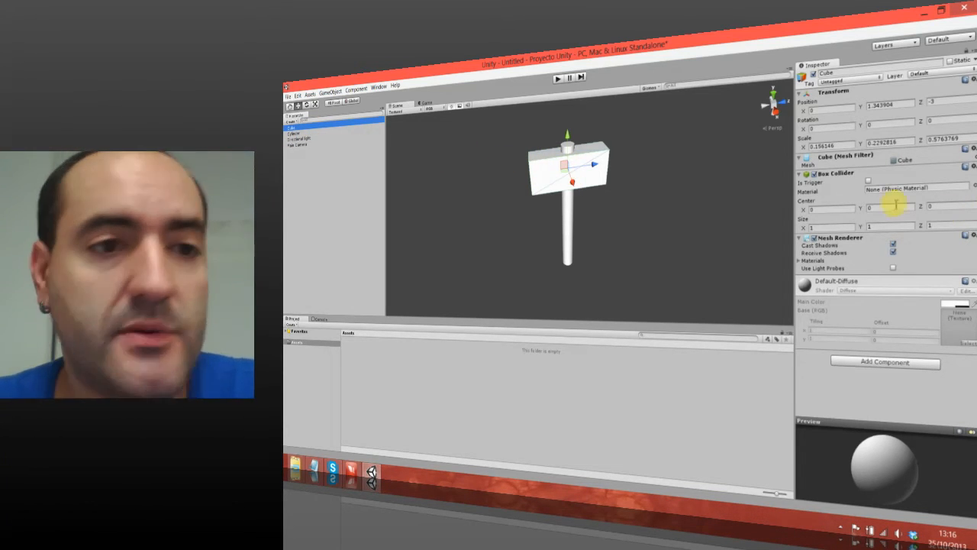
left_click(356, 90)
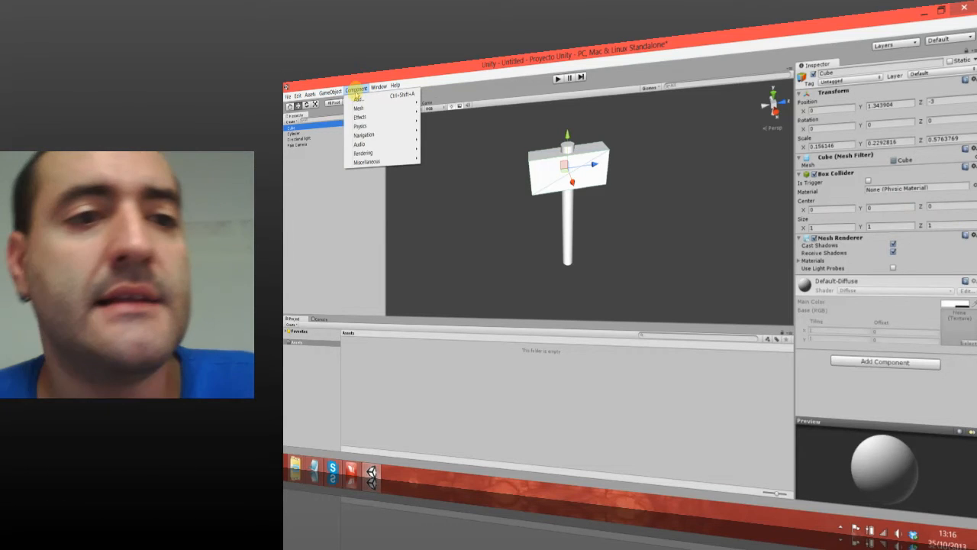
mouse_move(330, 91)
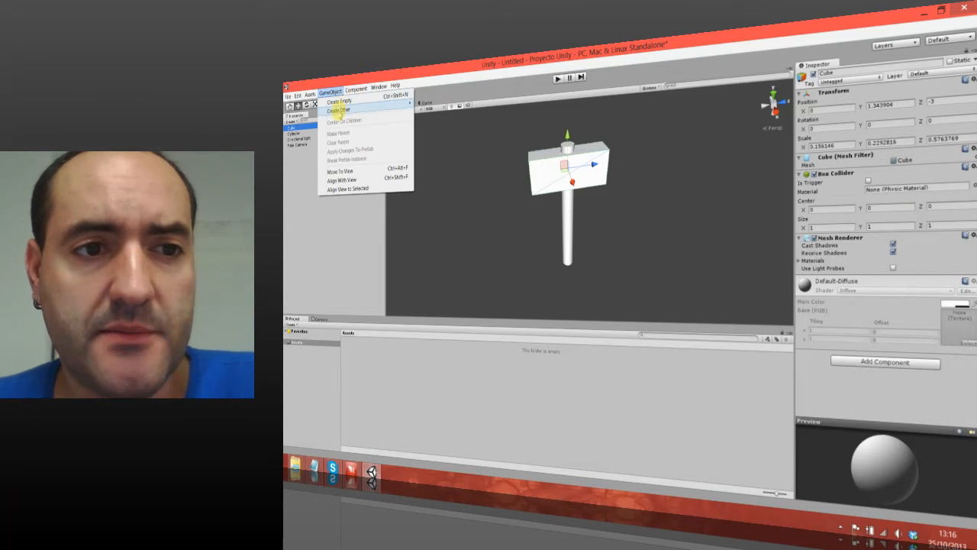
mouse_move(338, 110)
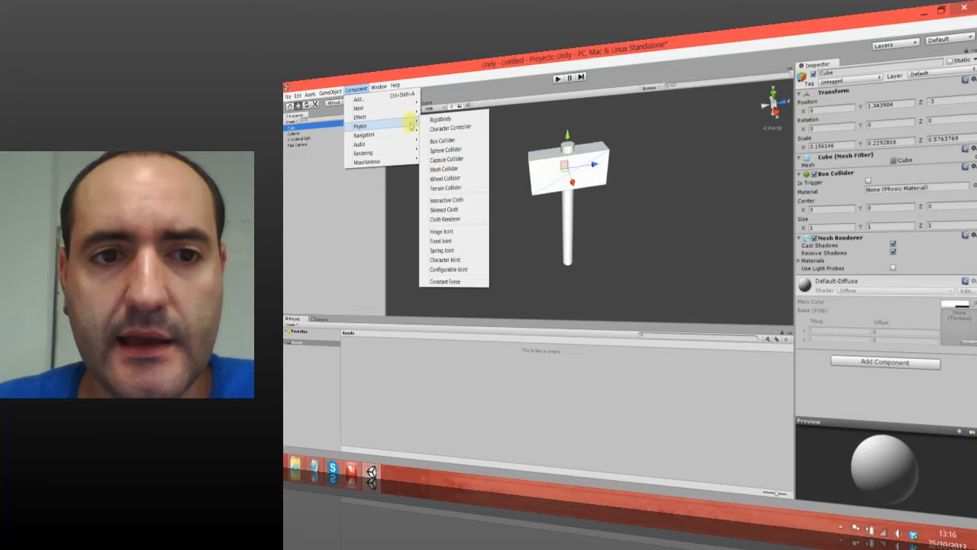
left_click(437, 121)
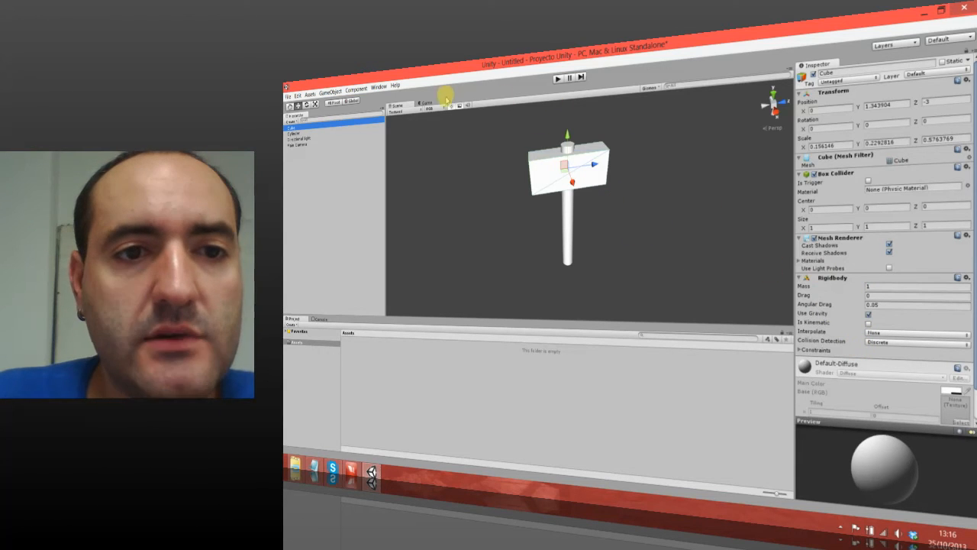
Step: Dock the Game view below the Inspector, and play and stop the scene to test the cube's Rigidbody
left_click(425, 102)
left_click_drag(426, 102, 920, 455)
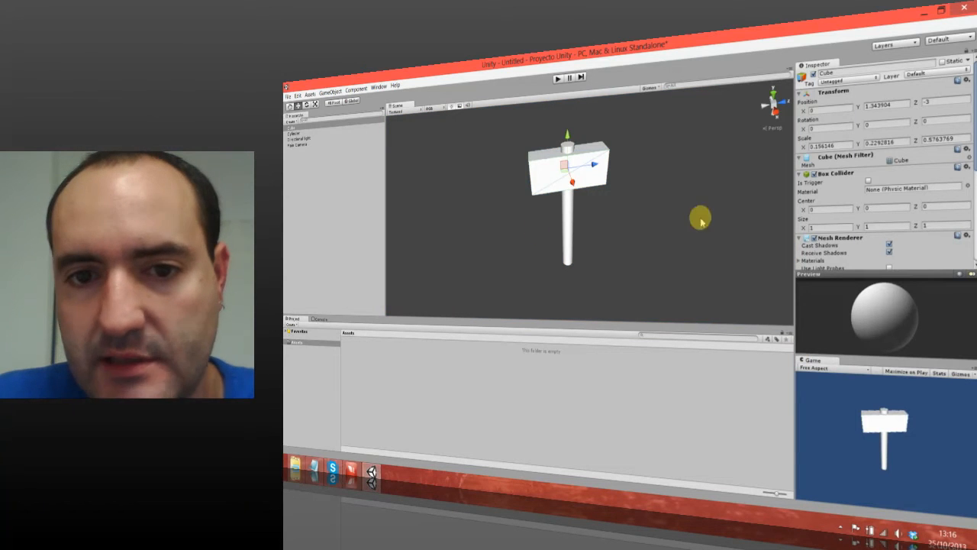
right_click_drag(648, 179, 653, 178)
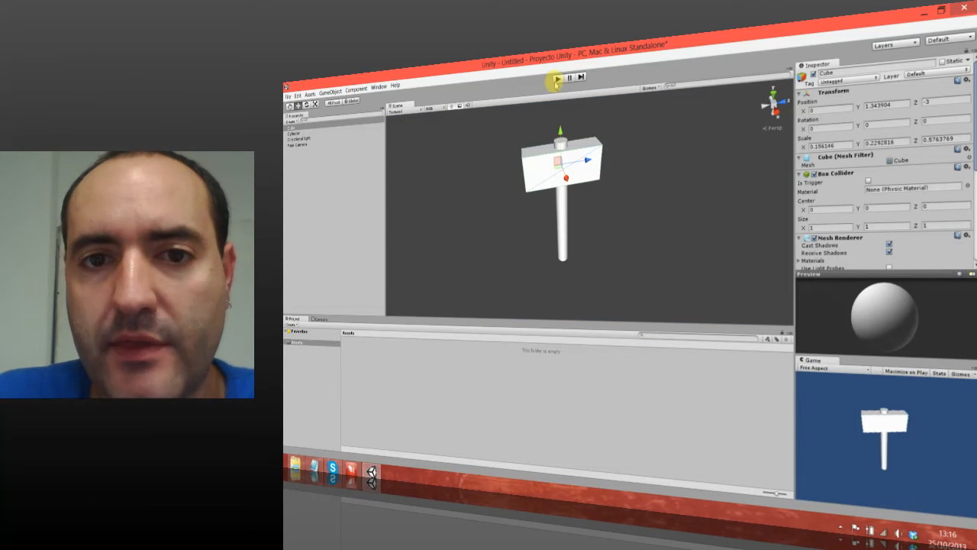
left_click(558, 78)
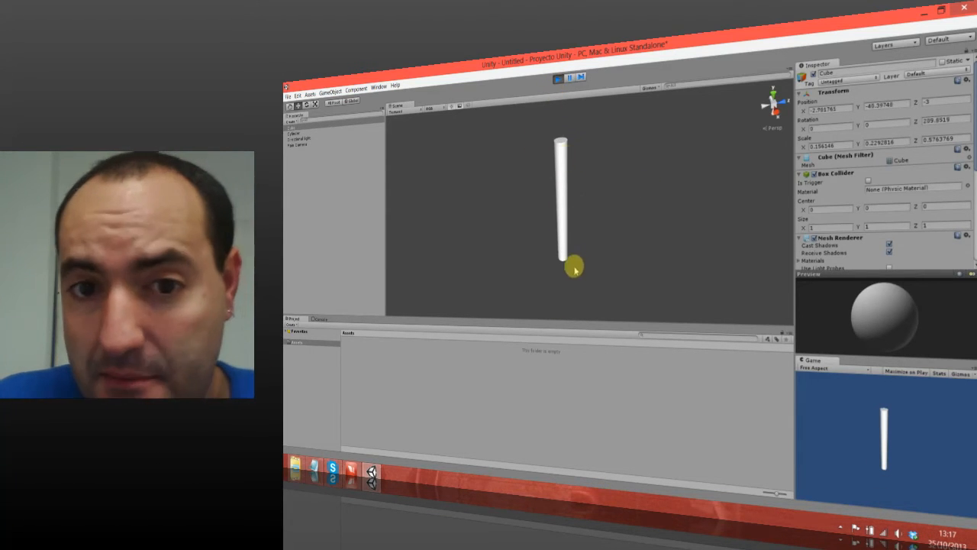
left_click(558, 77)
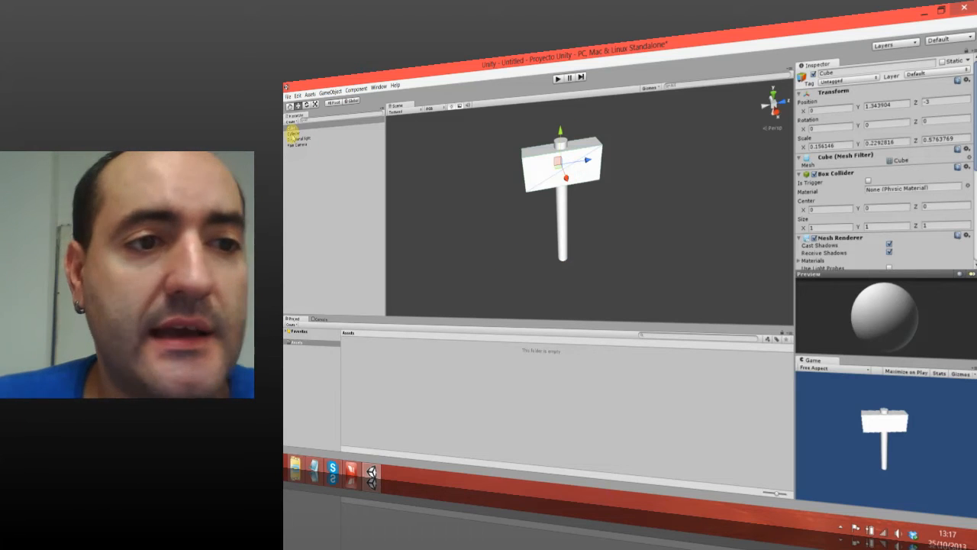
Step: Remove the Rigidbody component from the hammer's cube head and briefly play the scene to check the cube without it
left_click(296, 134)
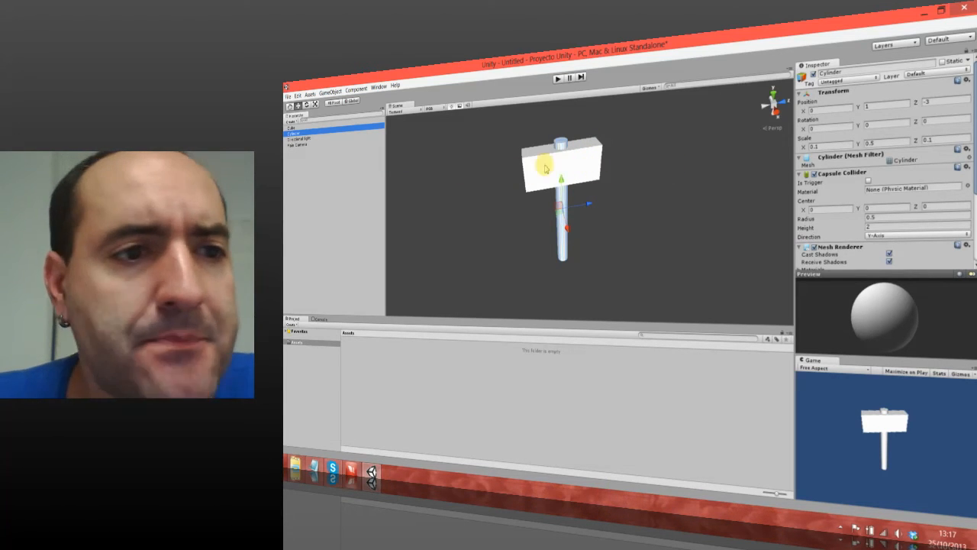
left_click(300, 127)
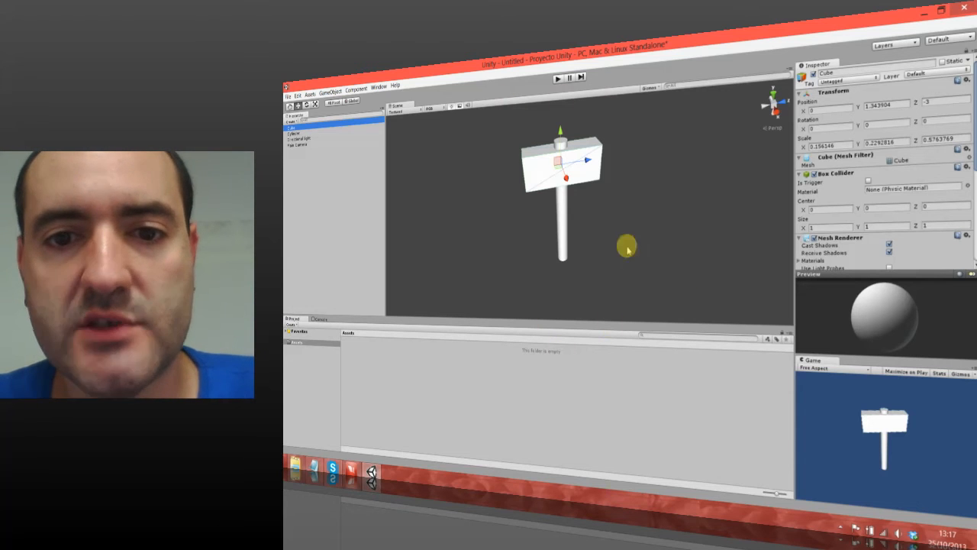
left_click_drag(975, 117, 962, 158)
left_click(292, 125)
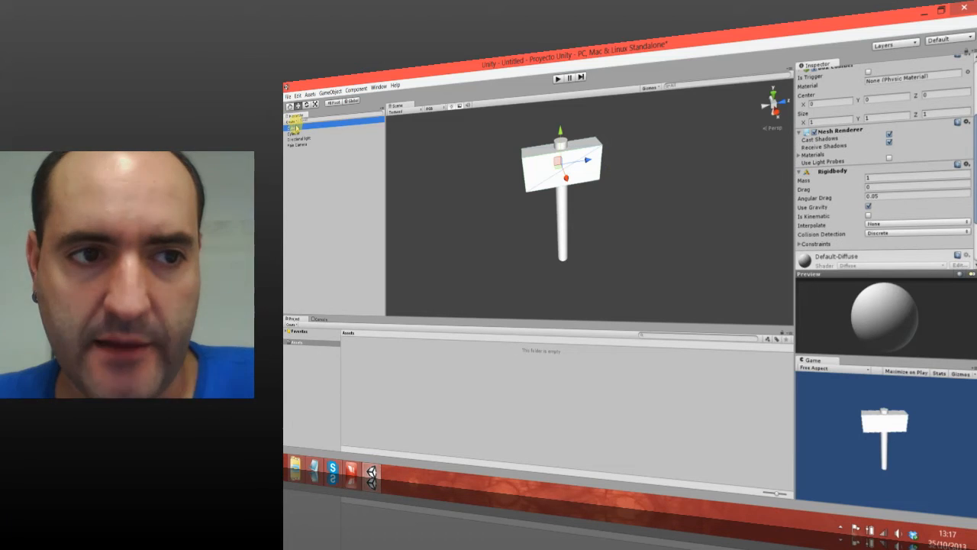
right_click(834, 173)
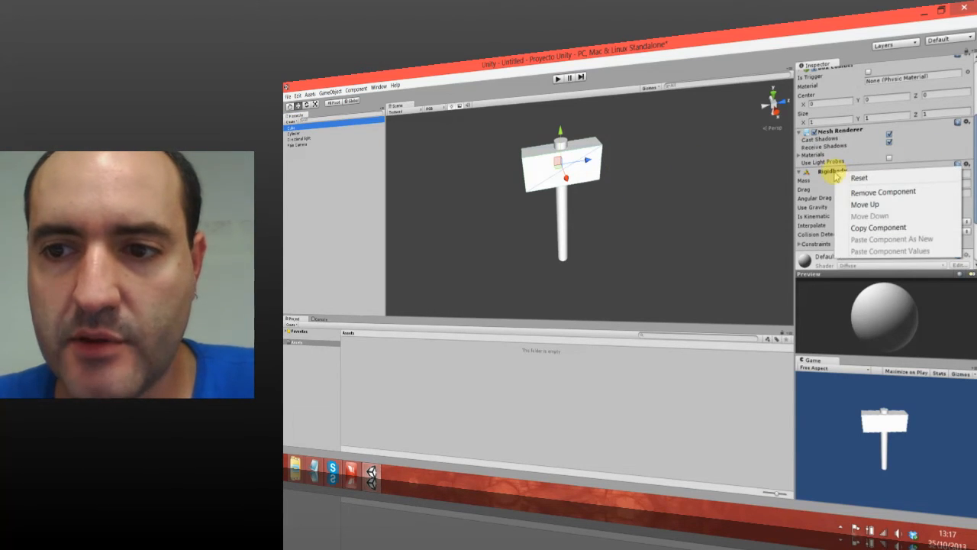
left_click(883, 193)
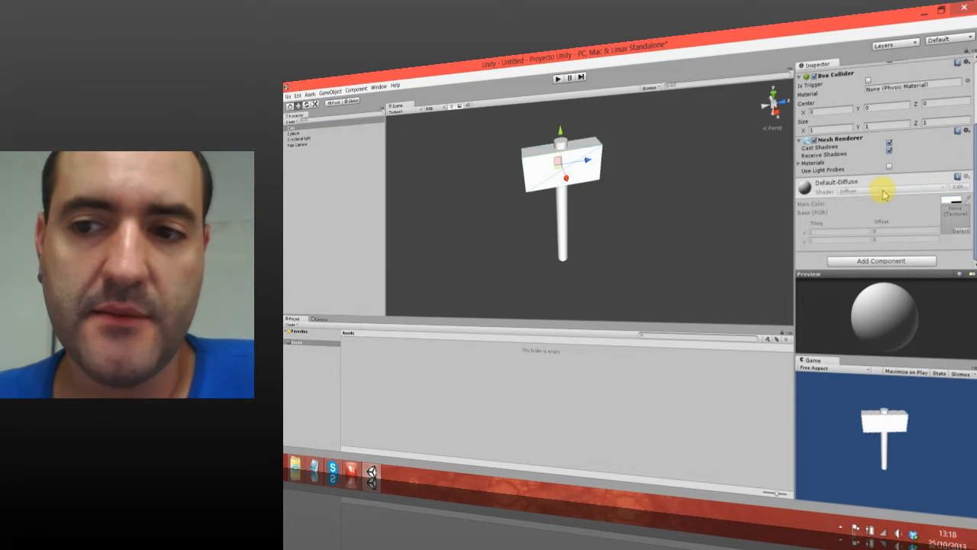
left_click(557, 78)
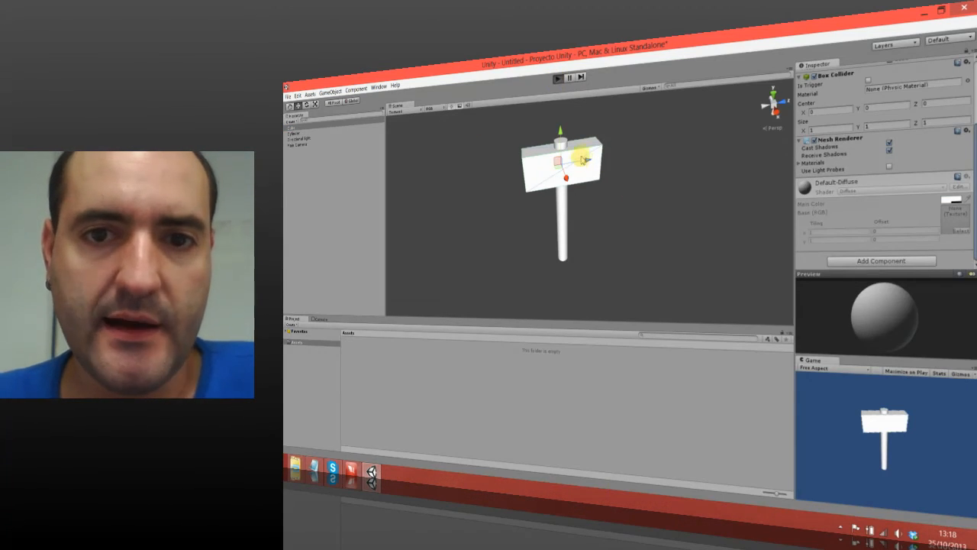
left_click(557, 79)
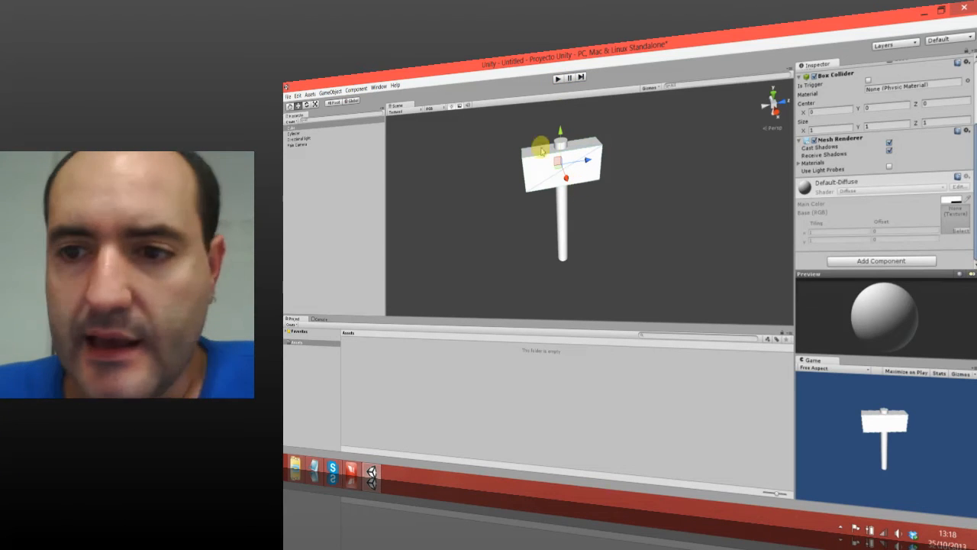
Step: Save the scene as Prueba Objetos in a new Escenas folder inside the project's Assets
left_click(288, 96)
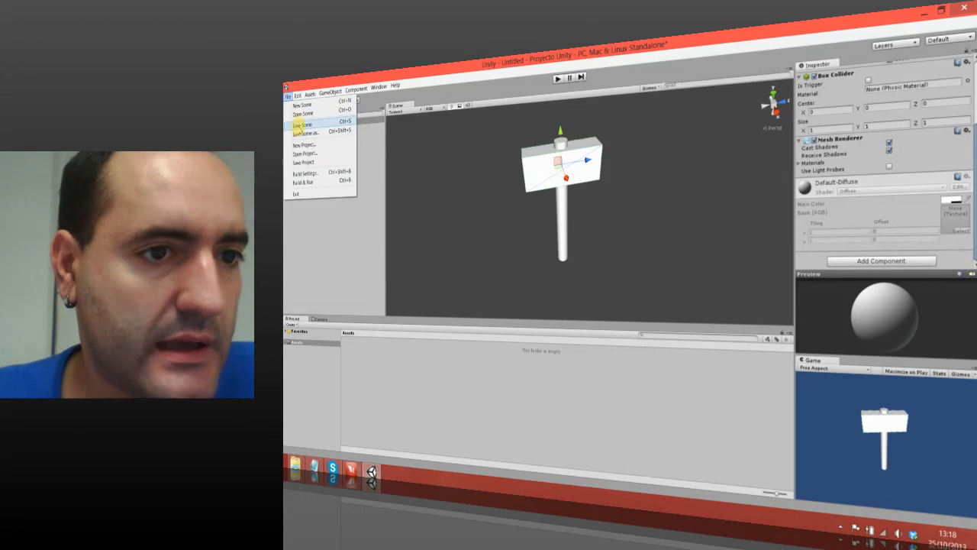
left_click(300, 124)
left_click(333, 134)
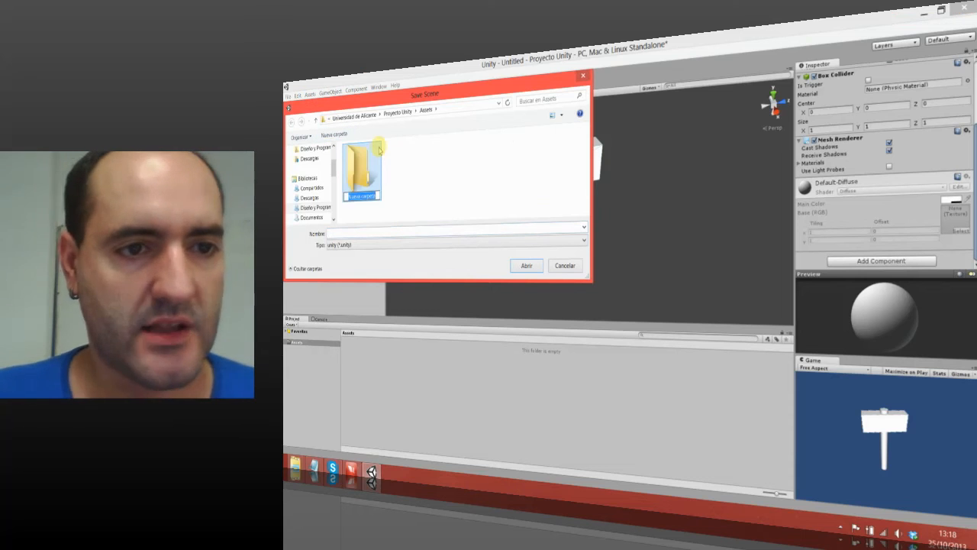
type("Escena")
double_click(378, 149)
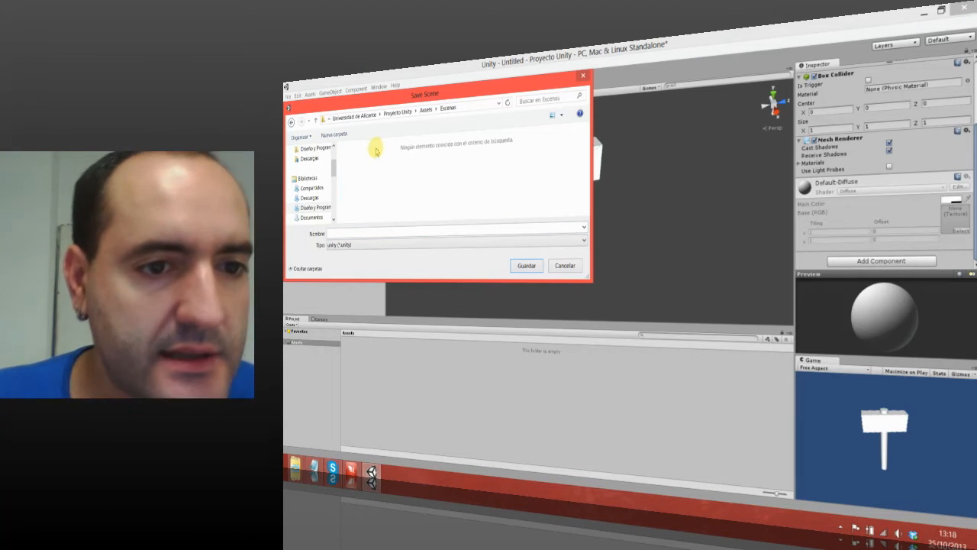
left_click(450, 229)
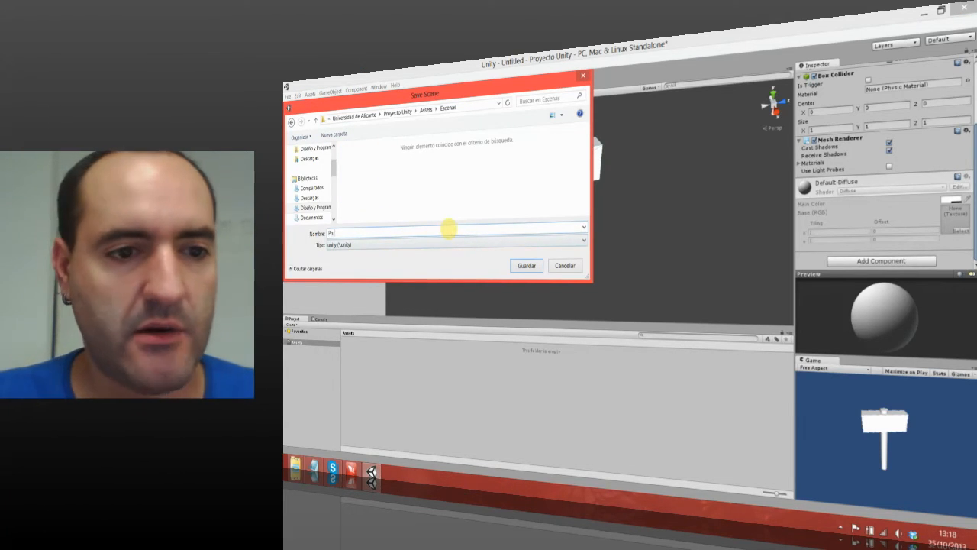
key("Return")
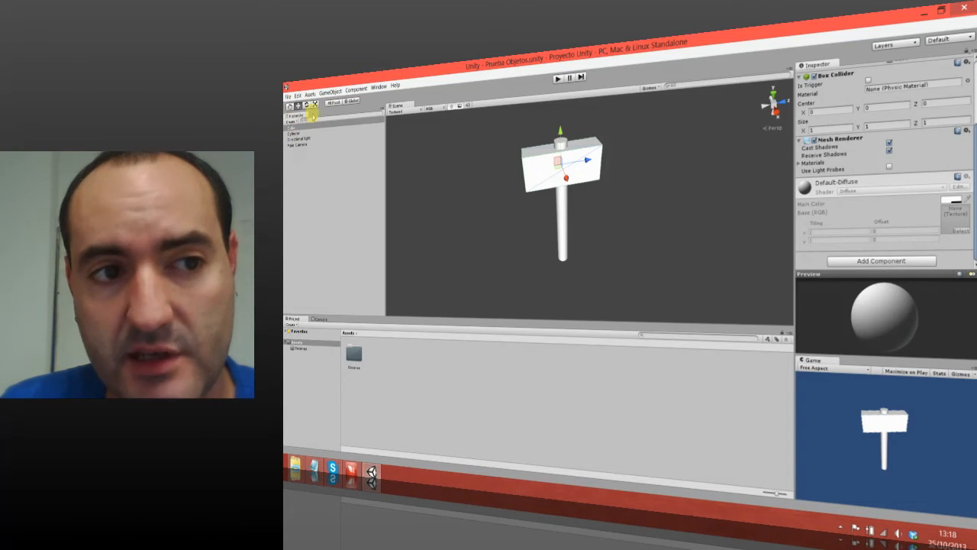
Step: Make the cube a child of the cylinder in the hierarchy
left_click(293, 128)
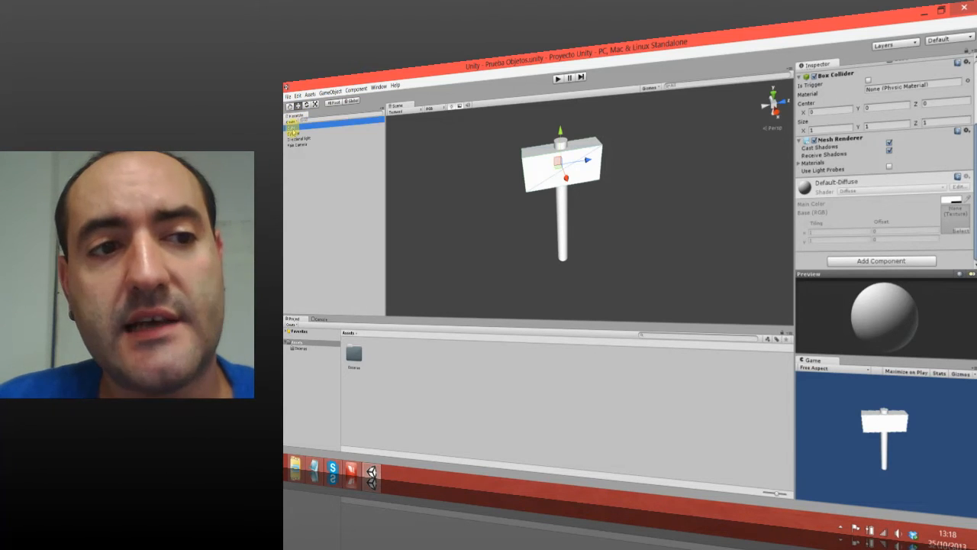
left_click(304, 133, "ctrl")
left_click_drag(306, 135, 305, 136)
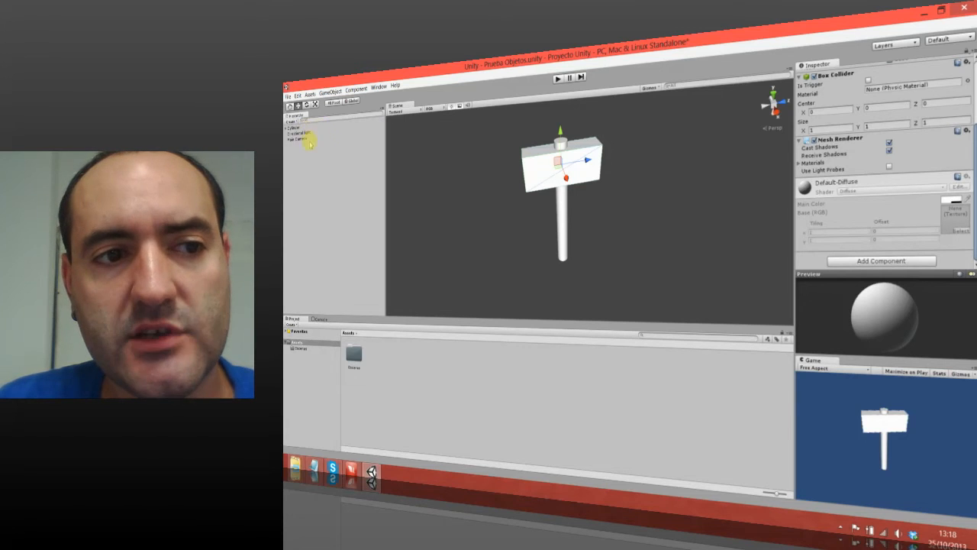
Step: Rotate the parent cylinder to test the parenting with the cube, and undo the rotation
left_click(294, 128)
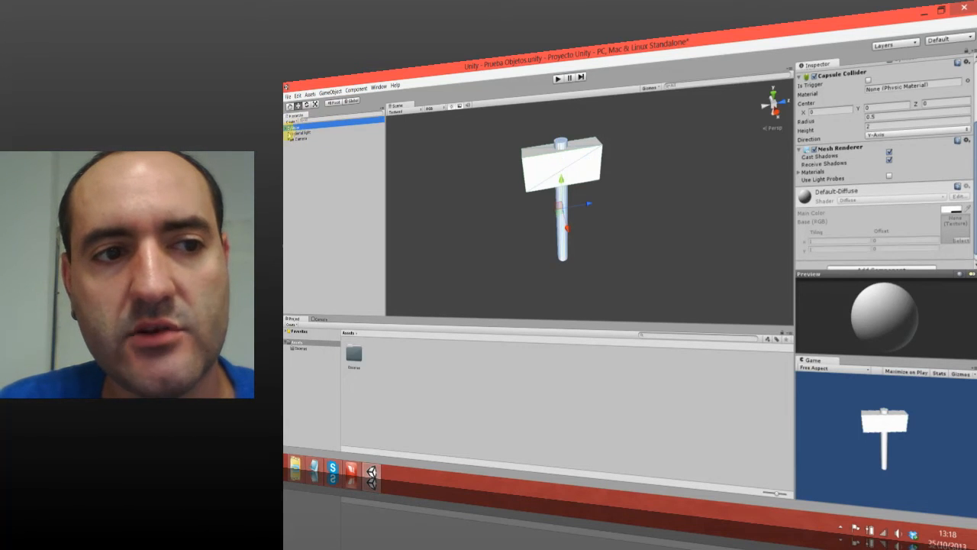
left_click(307, 105)
left_click_drag(547, 221, 590, 229)
key("ctrl+z")
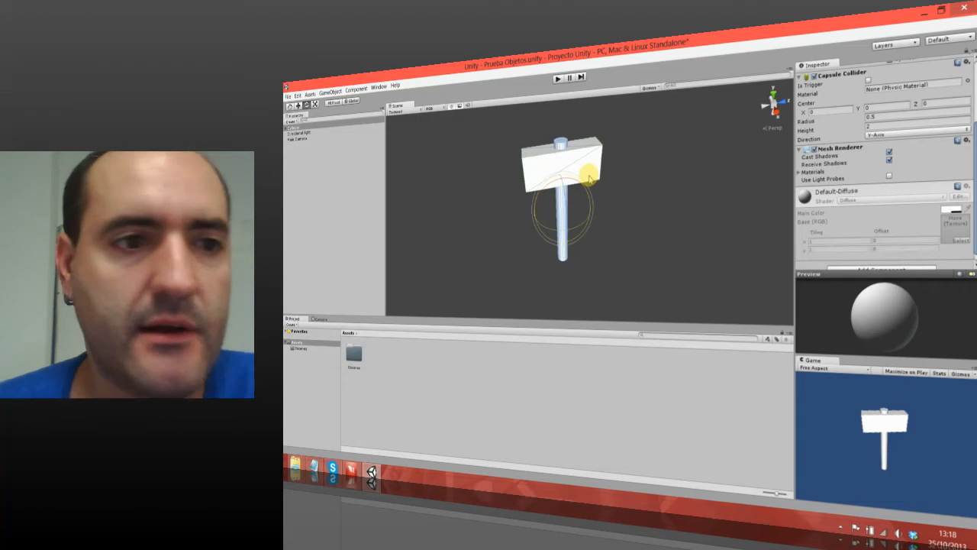
Step: Expand the cylinder in the hierarchy and rename its child cube as Cabeza
left_click(290, 126)
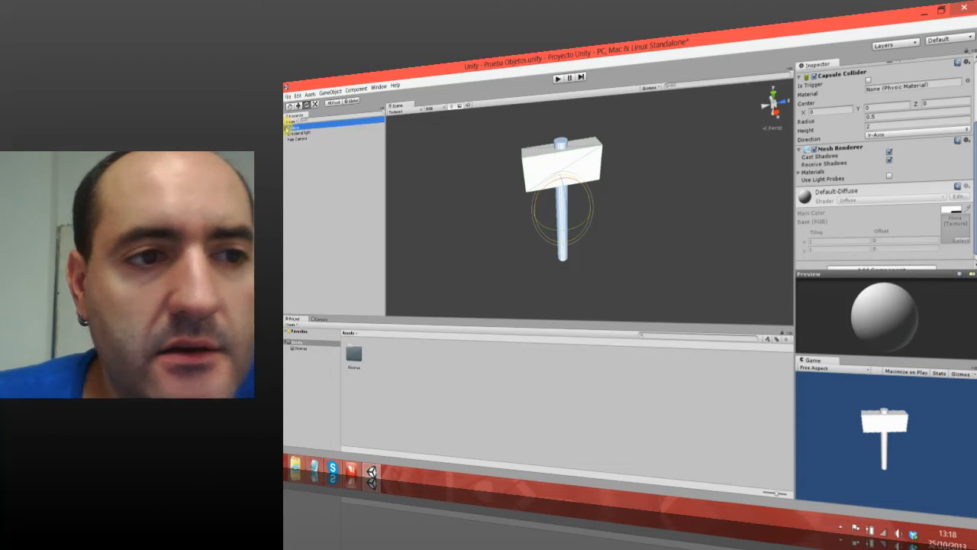
left_click(286, 127)
left_click(296, 133)
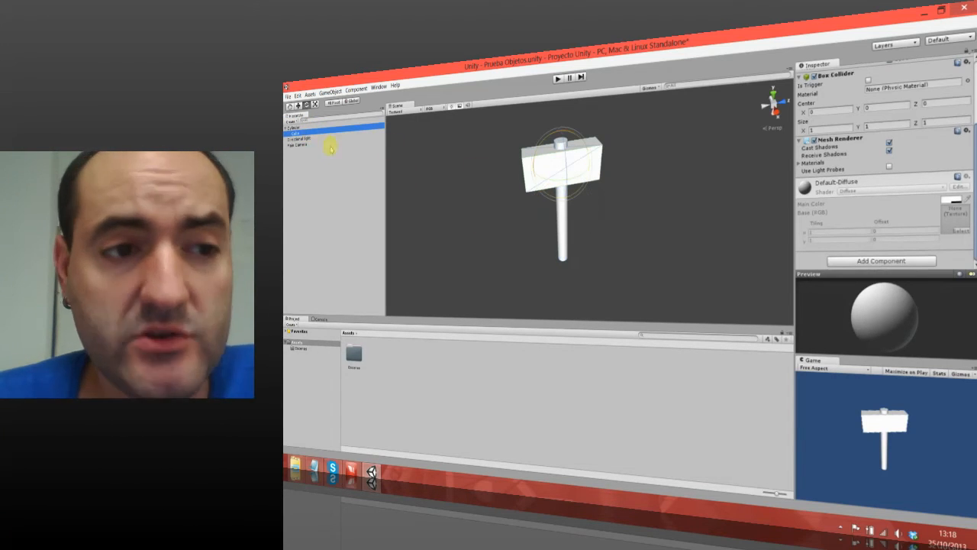
right_click(302, 132)
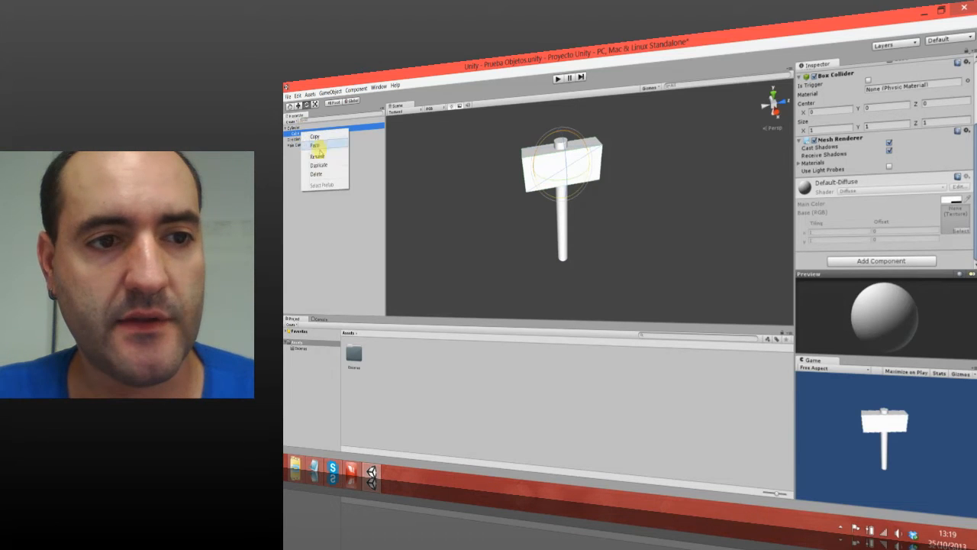
left_click(334, 148)
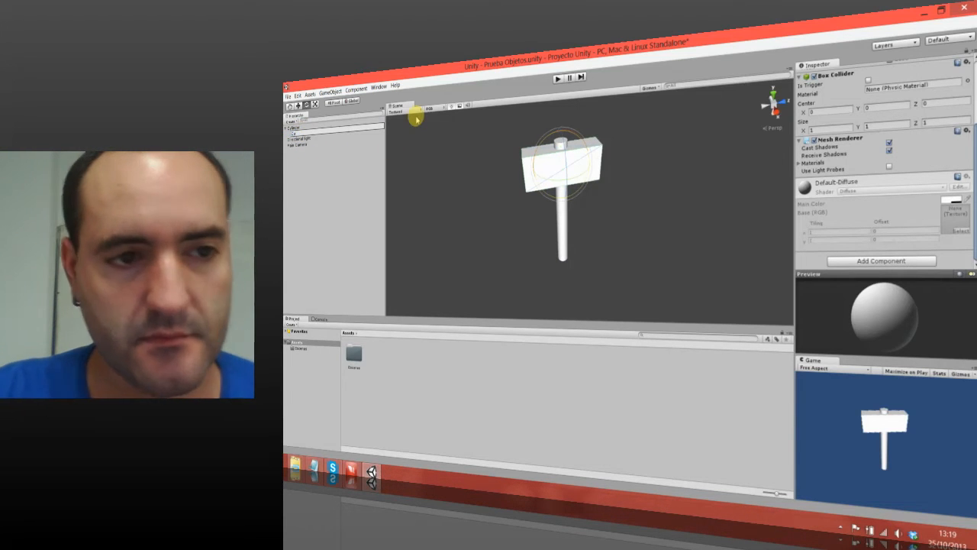
key("Return")
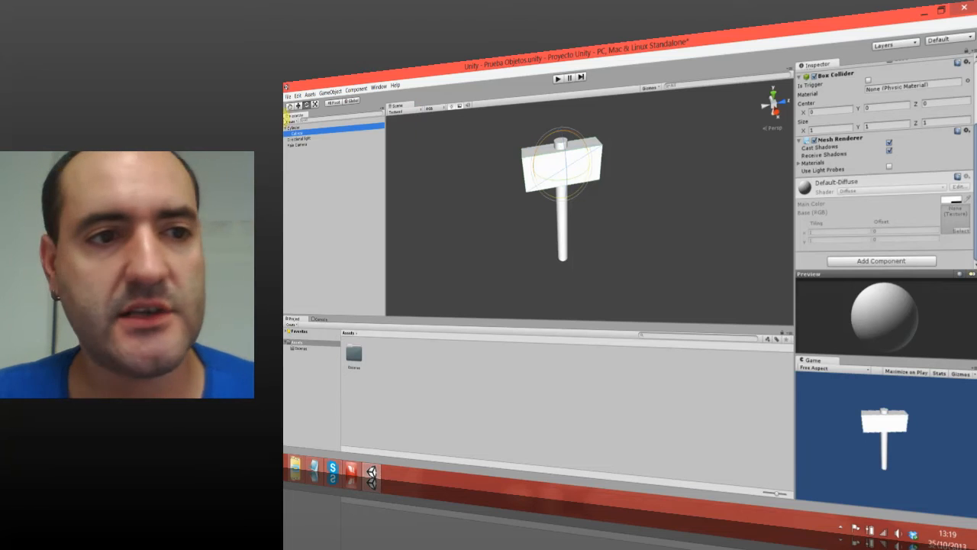
Step: Rename the parent cylinder as Martillo and collapse it in the hierarchy
left_click(348, 128)
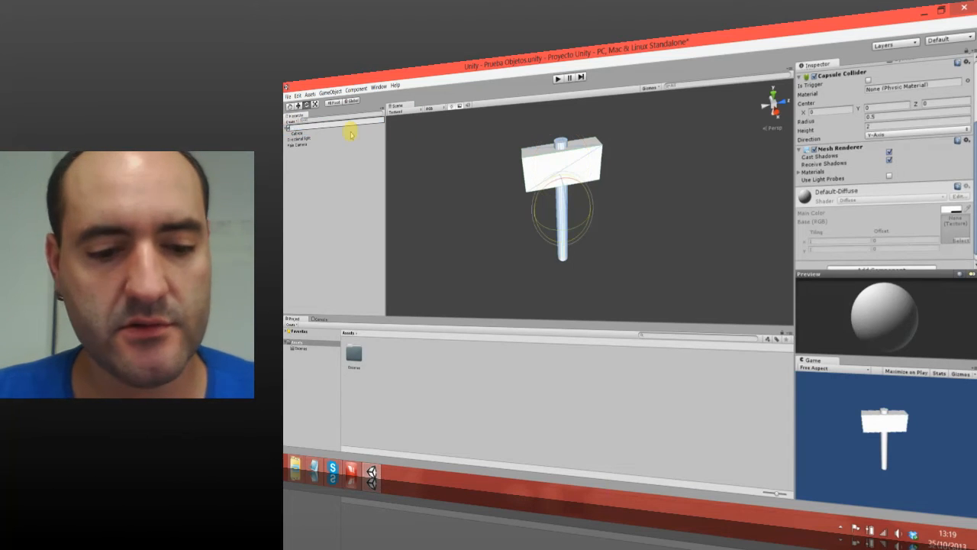
key("Return")
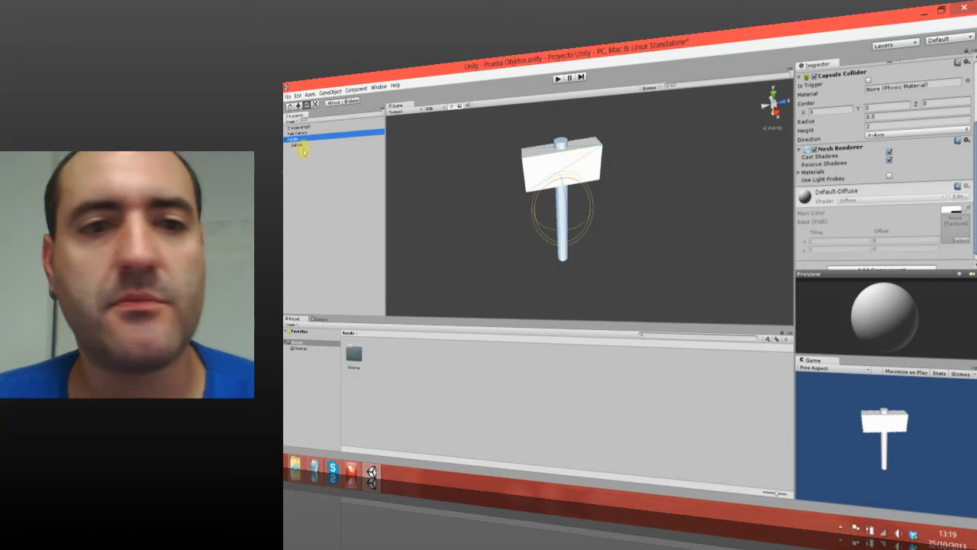
left_click(626, 197)
left_click(305, 139)
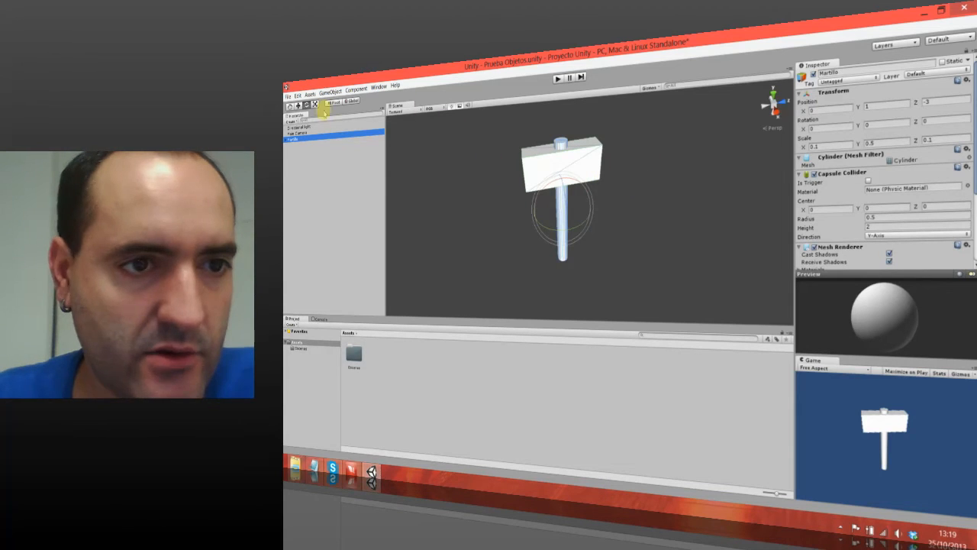
Step: Add a plane to the scene and lower it beneath the hammer to a Y position of -1
scroll(599, 218, "down", 3)
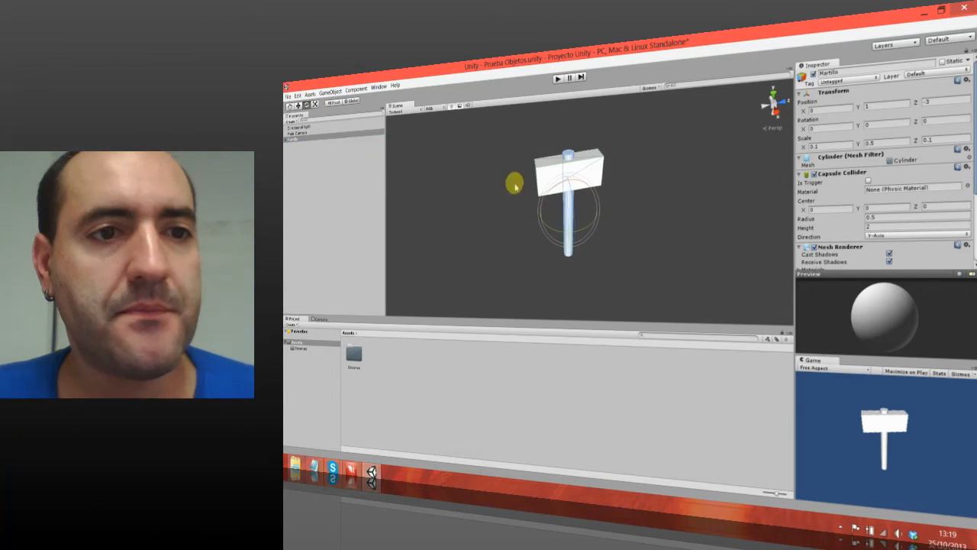
left_click(330, 93)
mouse_move(333, 110)
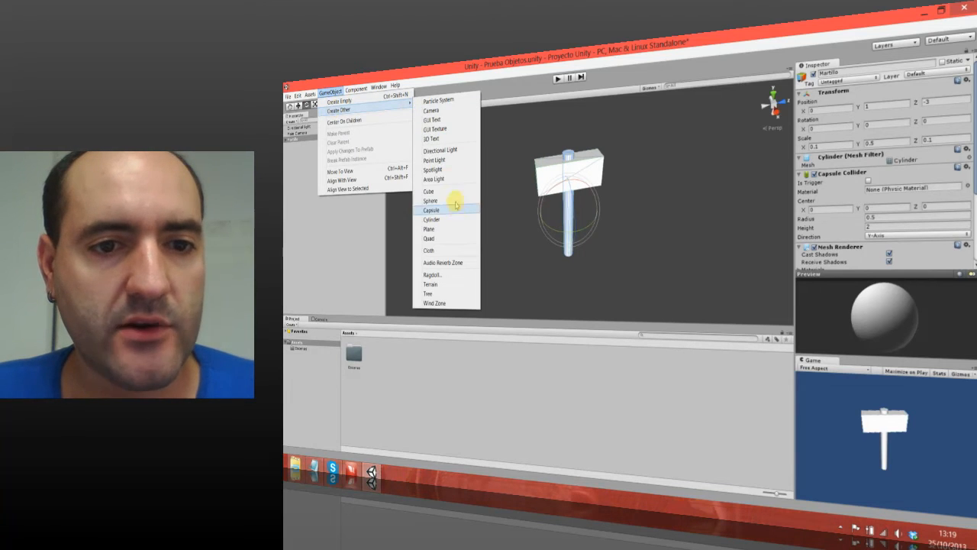
left_click(451, 233)
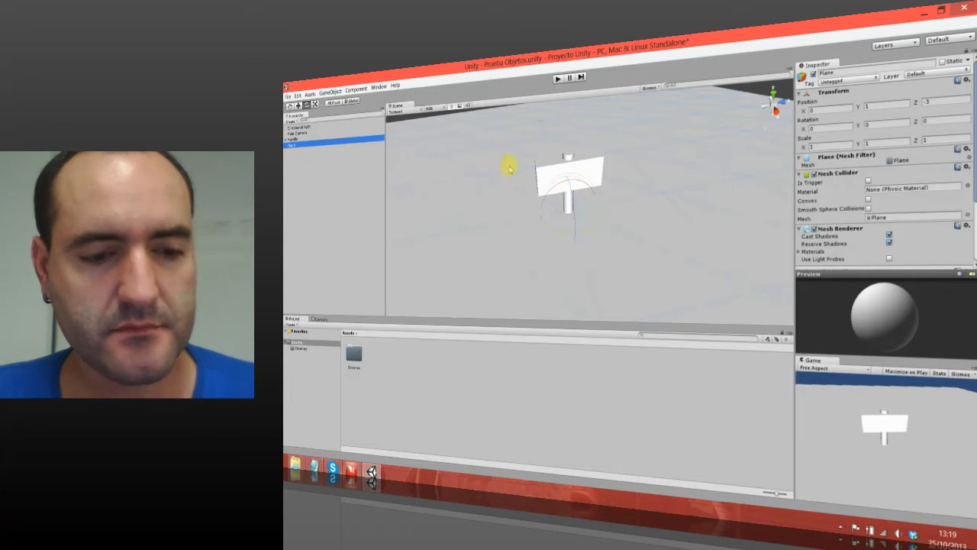
left_click(295, 107)
left_click_drag(568, 181, 560, 305)
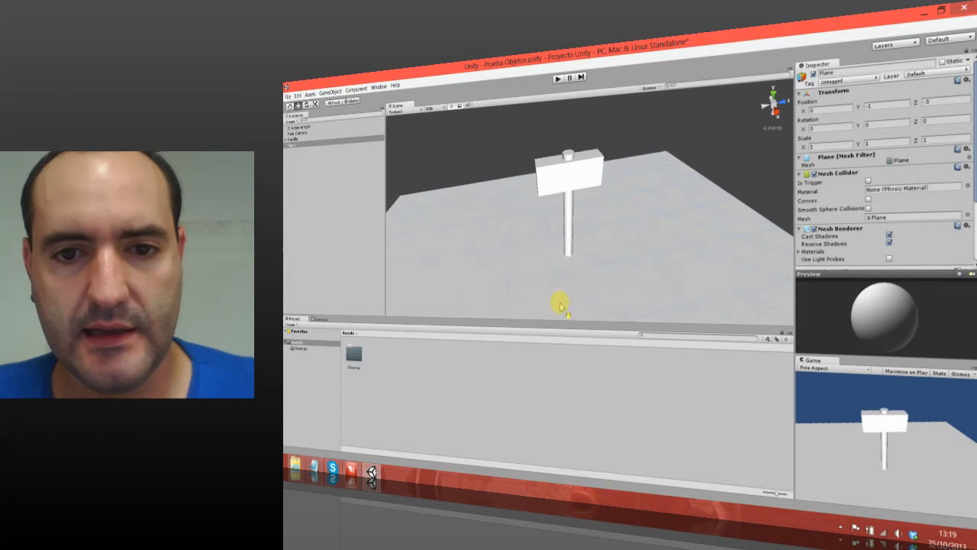
Step: Set the directional light's shadow type to Hard Shadows and inspect the hammer's shadow on the plane
left_click_drag(637, 274, 652, 203, "alt")
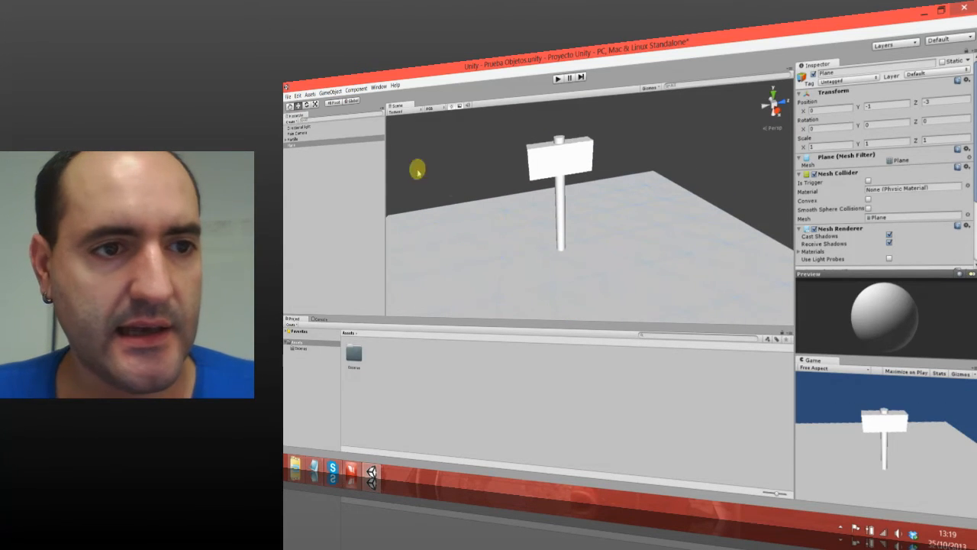
left_click(300, 127)
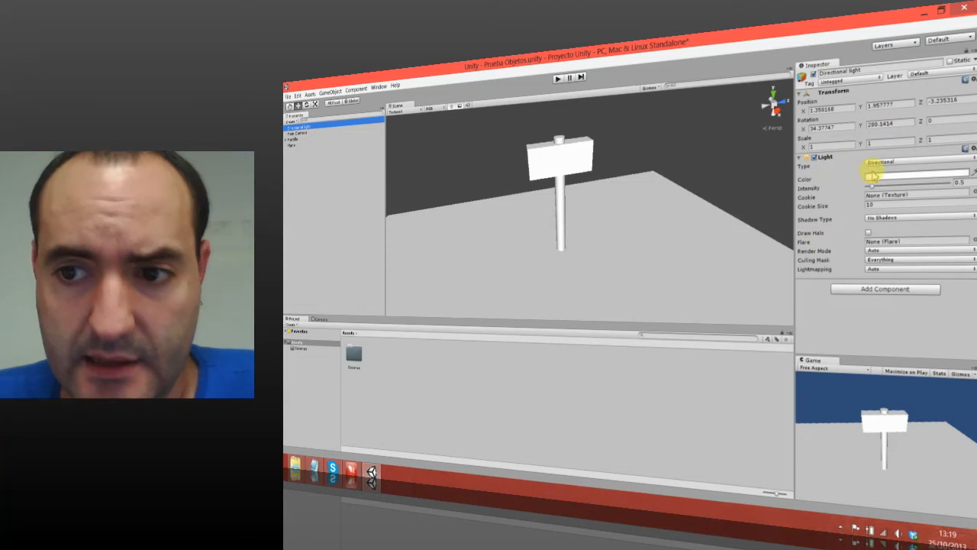
left_click(874, 218)
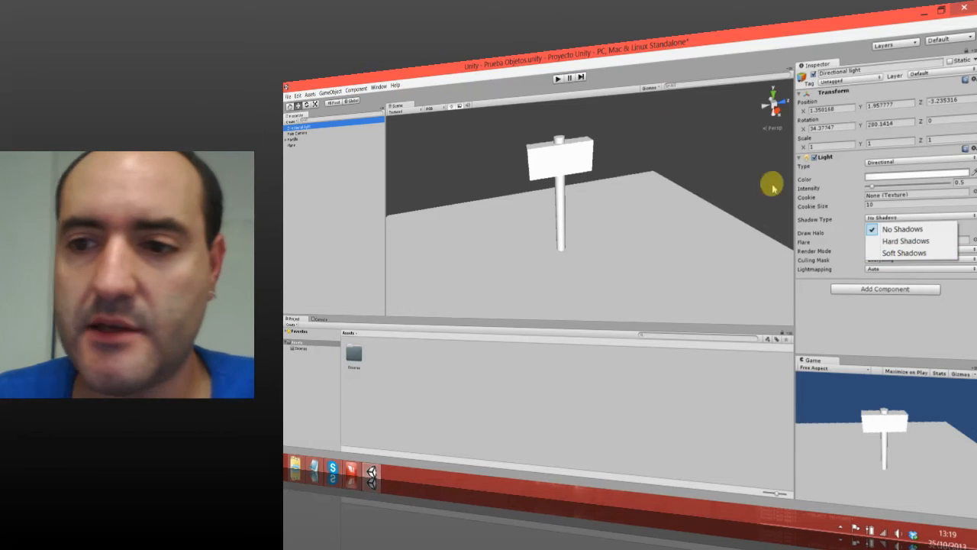
left_click(930, 243)
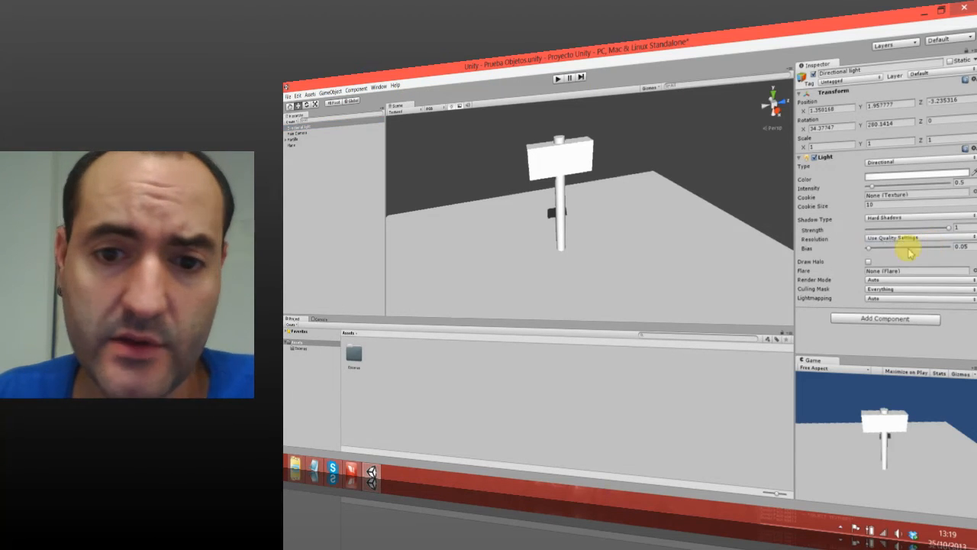
left_click_drag(582, 233, 556, 273, "alt")
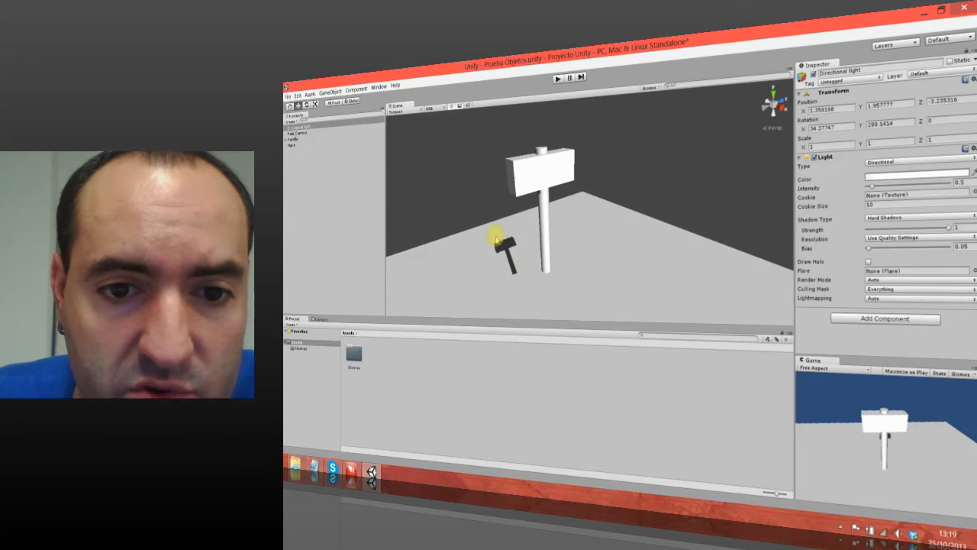
left_click_drag(582, 215, 539, 164, "alt")
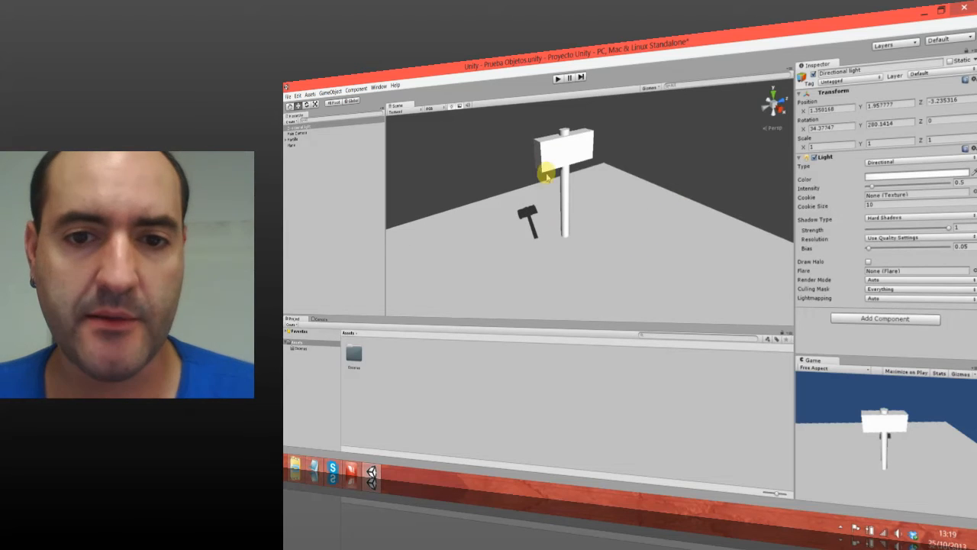
left_click_drag(679, 177, 630, 195, "alt")
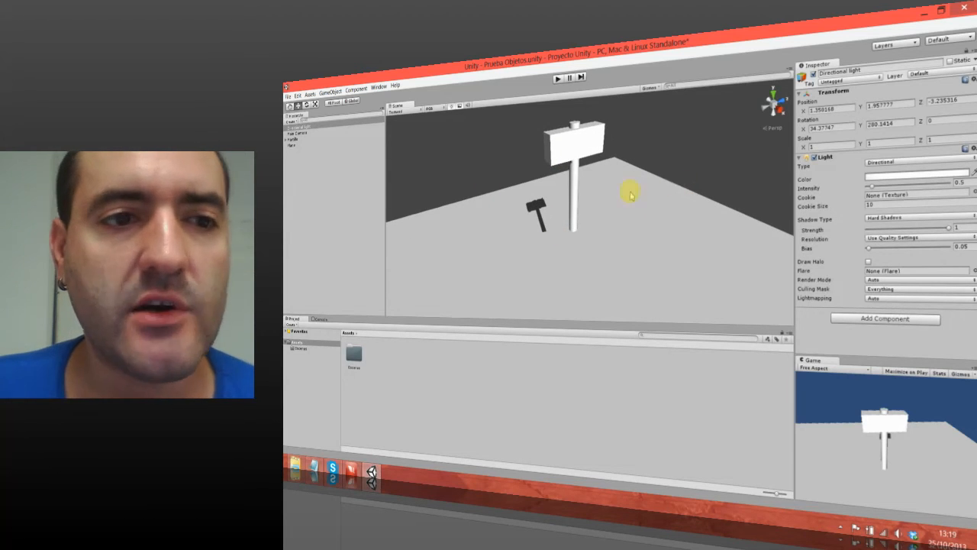
Step: Tilt Martillo to a rotation of about X 339, Y 59, Z 337 and briefly test-run the scene
left_click(299, 134)
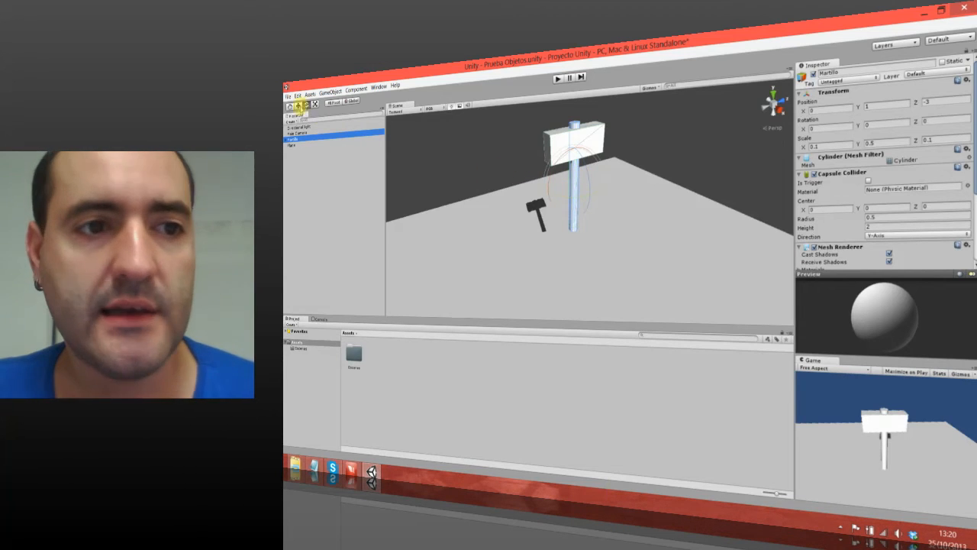
left_click(298, 105)
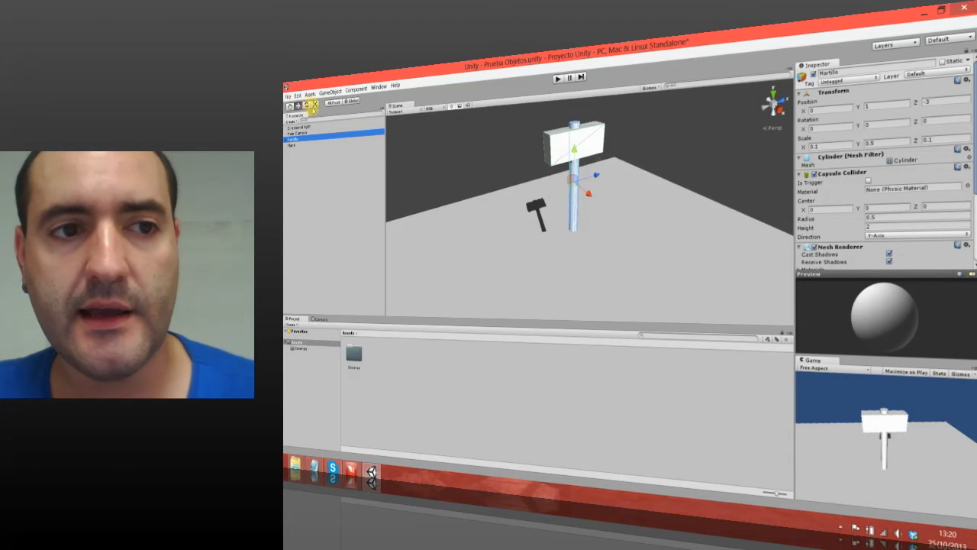
left_click(314, 104)
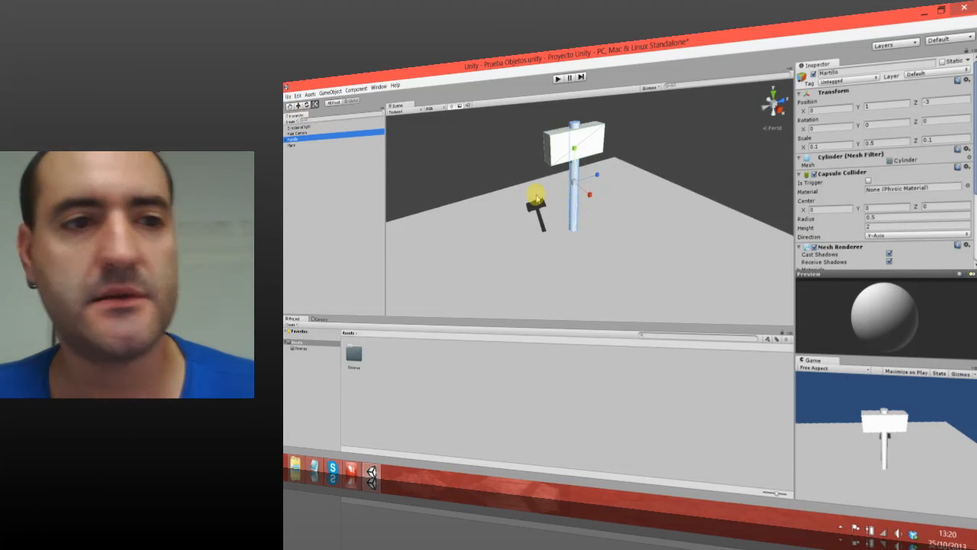
key("e")
left_click_drag(567, 162, 550, 171)
left_click(557, 79)
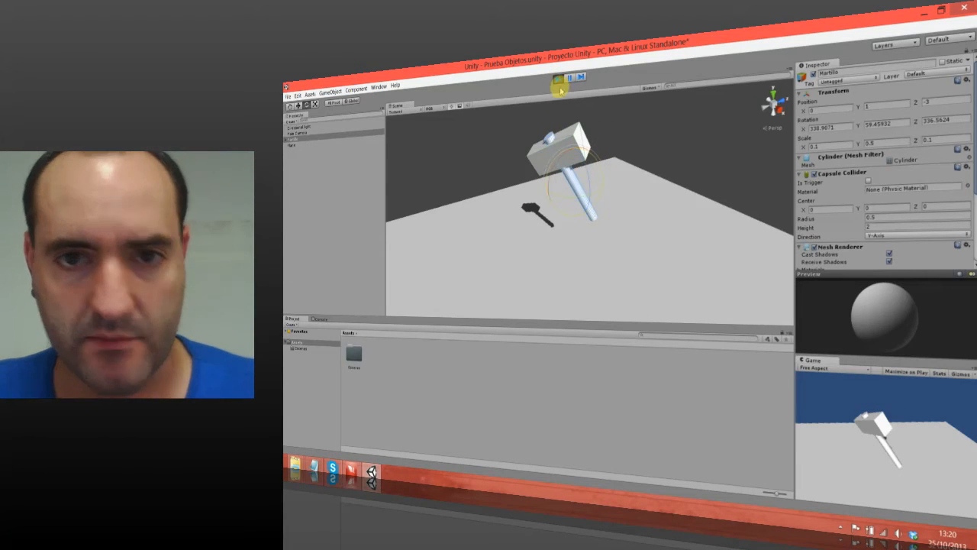
left_click(558, 78)
Step: Add a Rigidbody component to the parent Martillo and review the components of Cabeza and Martillo
left_click(301, 139)
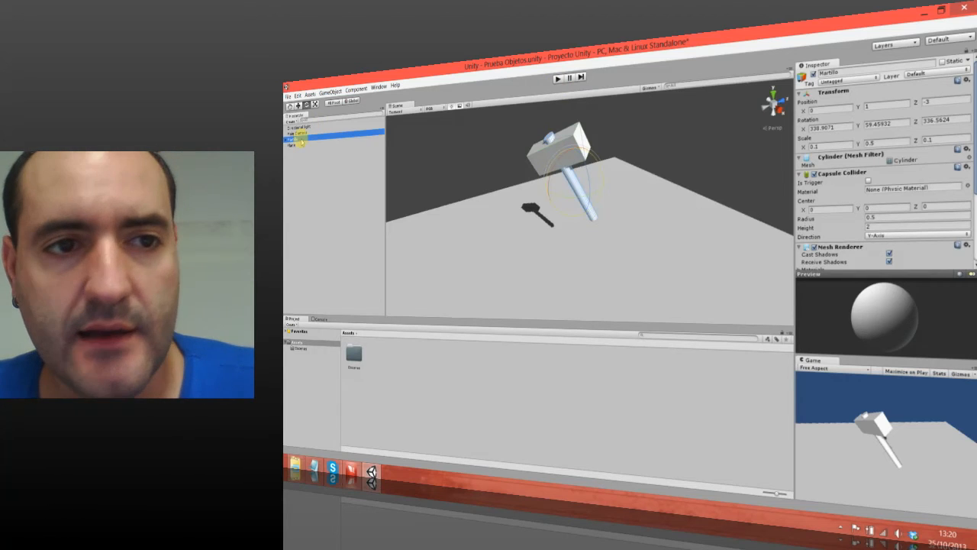
left_click(356, 89)
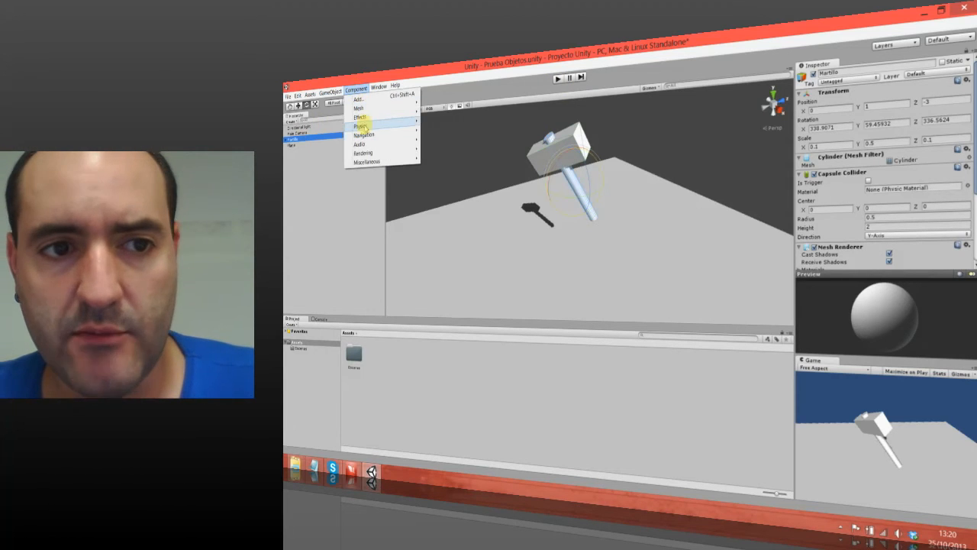
left_click(286, 140)
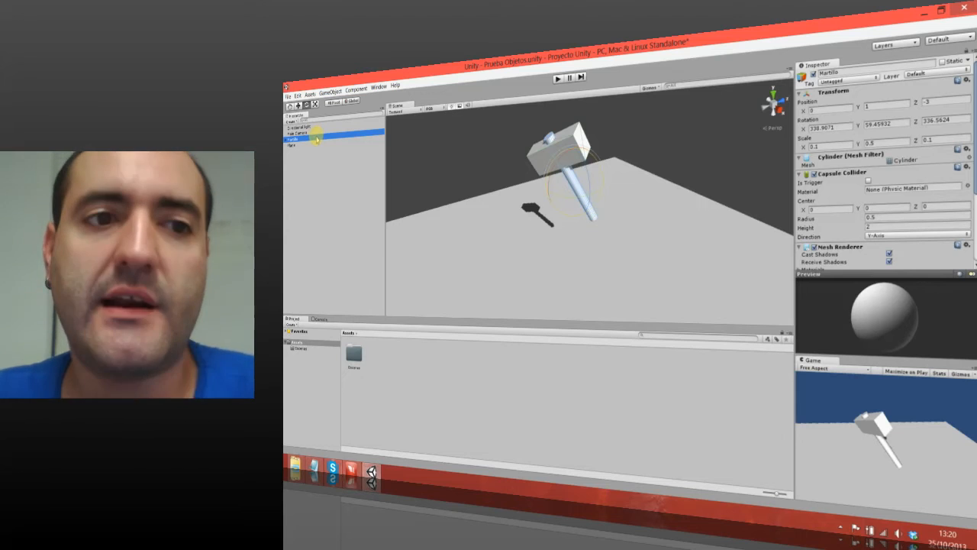
left_click(356, 89)
mouse_move(382, 125)
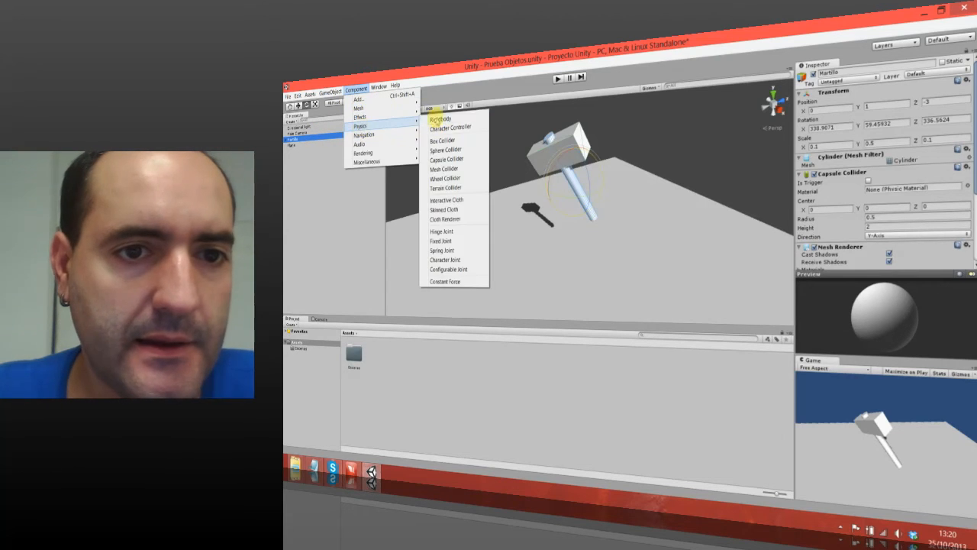
left_click(438, 120)
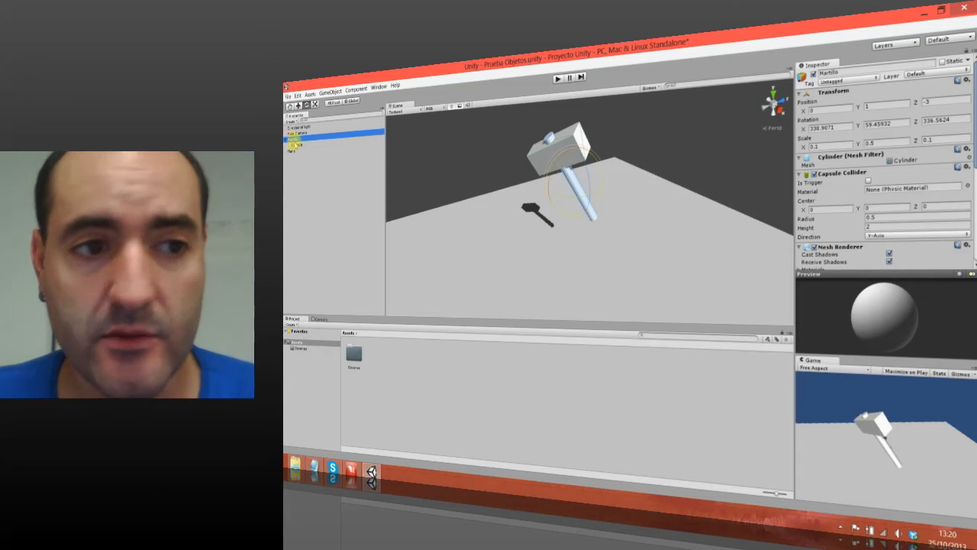
left_click(293, 145)
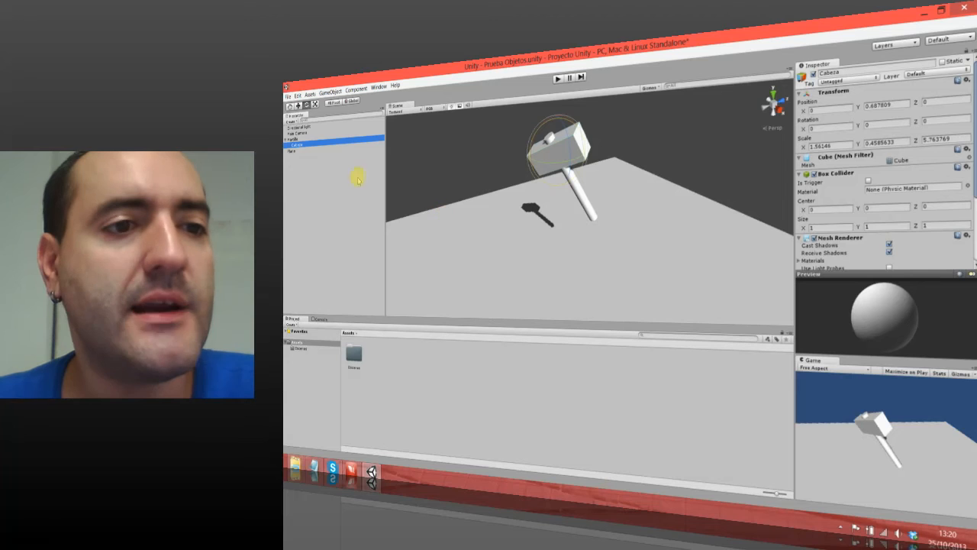
left_click(294, 142)
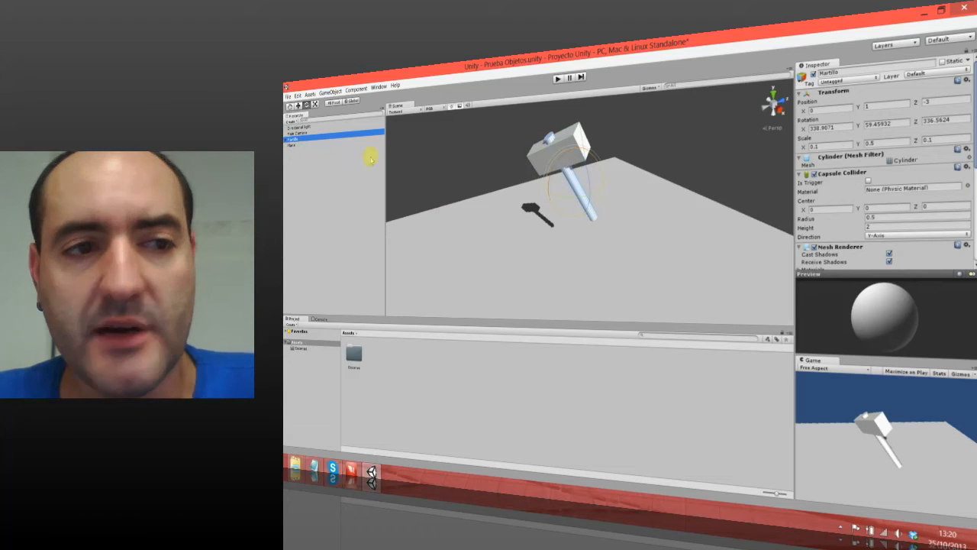
scroll(886, 209, "down", 3)
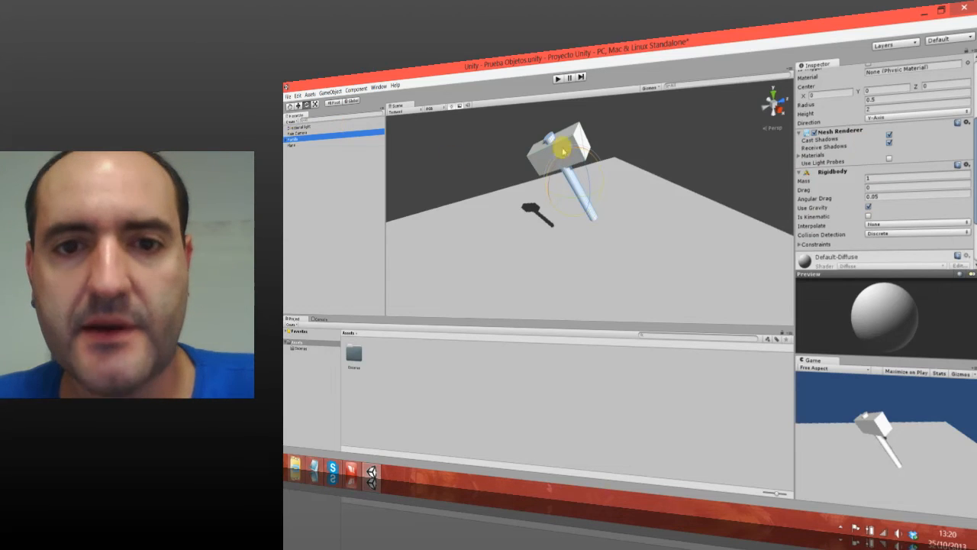
Step: Run the scene twice to observe the hammer's physics against the plane, stopping it after each run
left_click(558, 77)
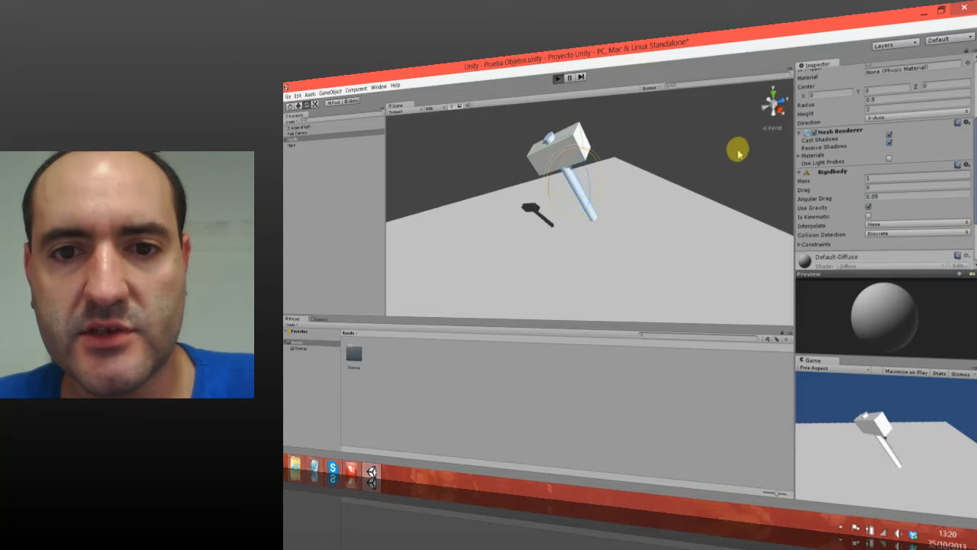
right_click_drag(636, 203, 614, 300)
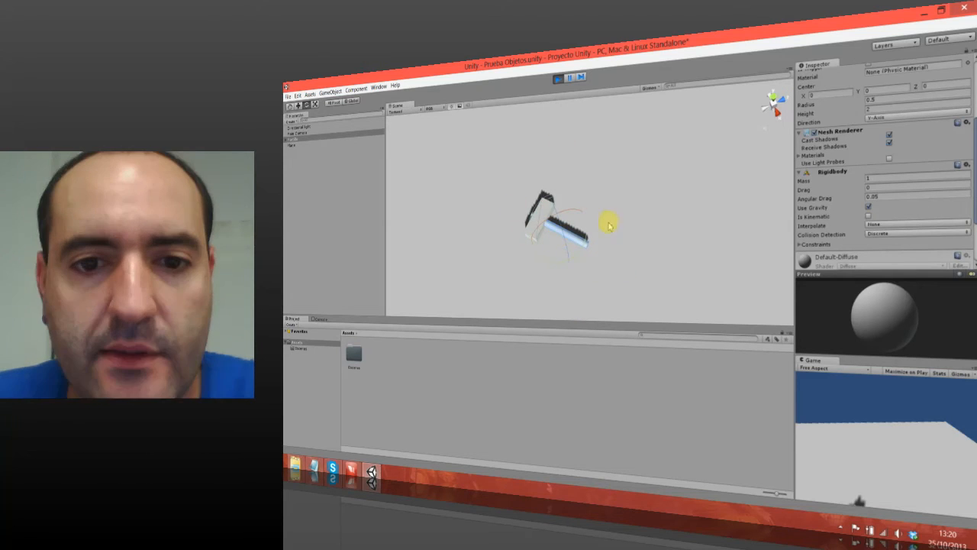
left_click(558, 77)
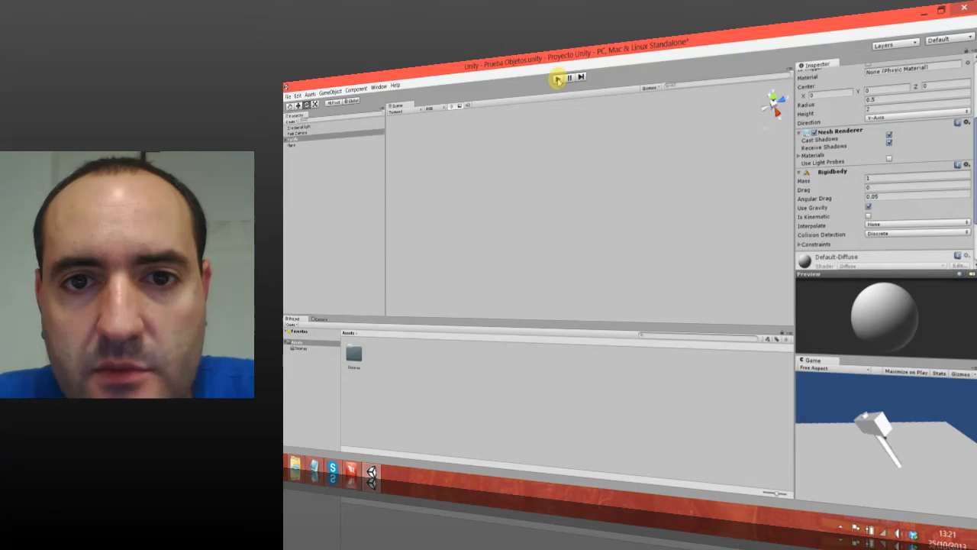
left_click(558, 77)
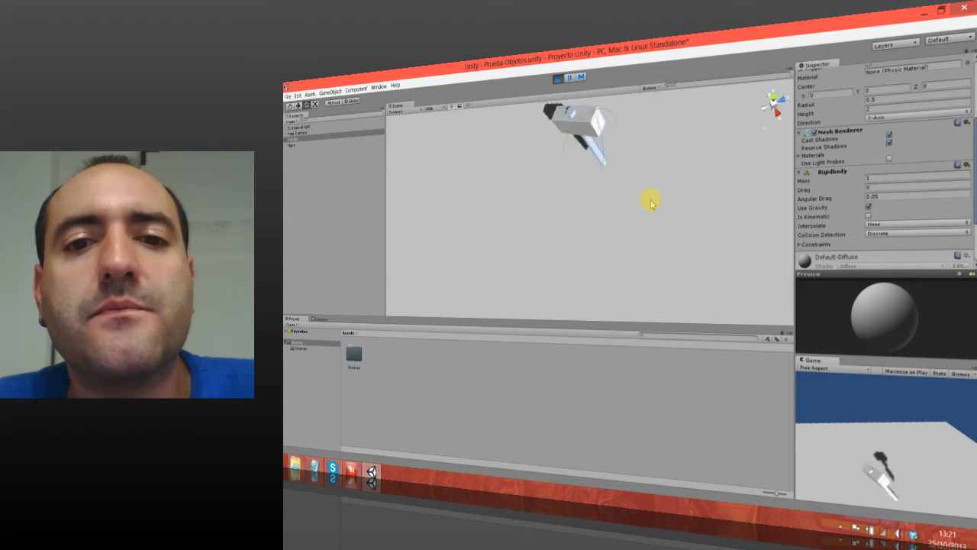
left_click(556, 83)
right_click_drag(706, 248, 698, 136)
scroll(683, 191, "down", 3)
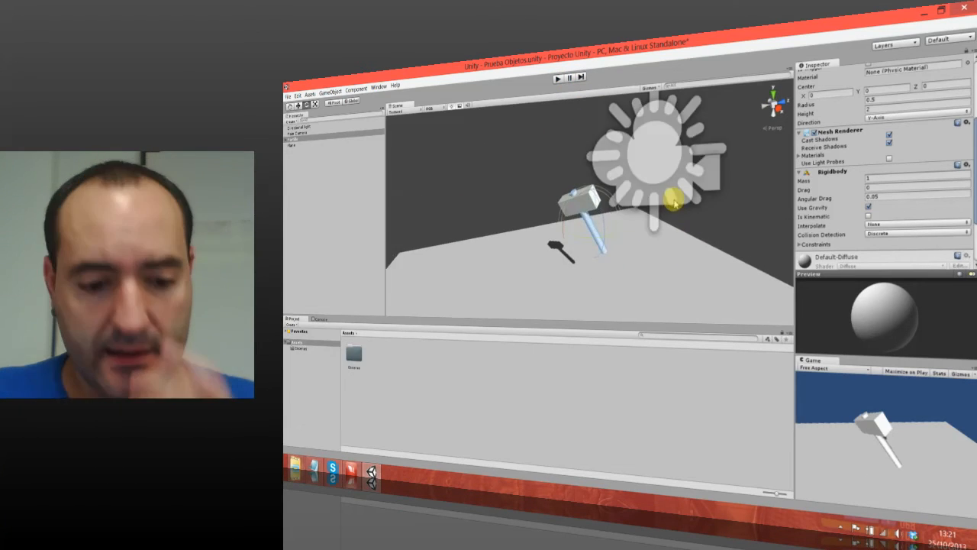
key("w")
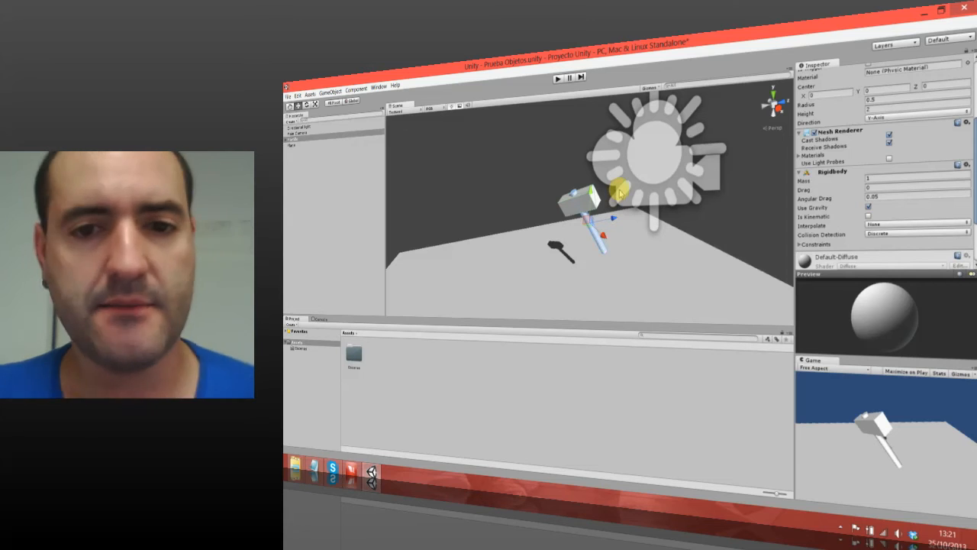
left_click(321, 139)
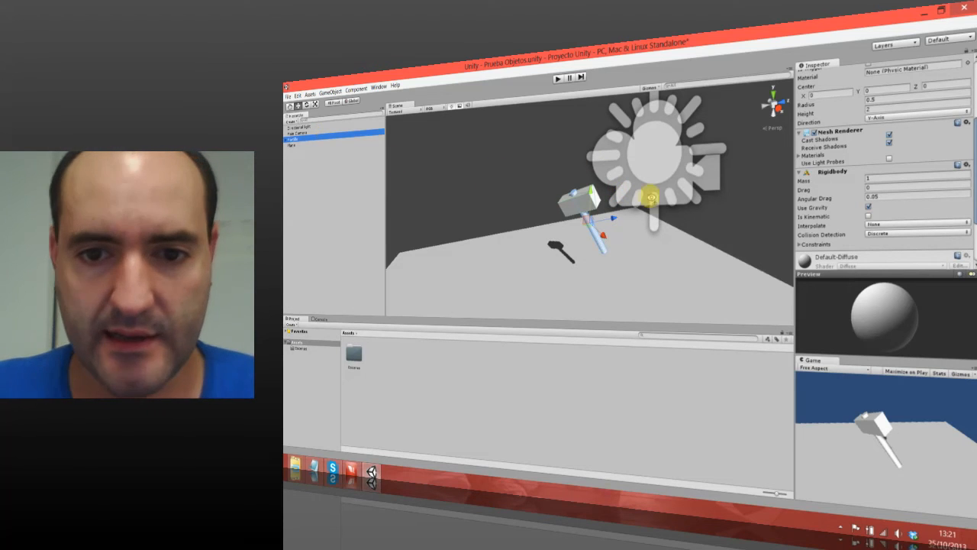
right_click_drag(650, 197, 645, 244)
scroll(645, 245, "down", 3)
scroll(588, 287, "up", 3)
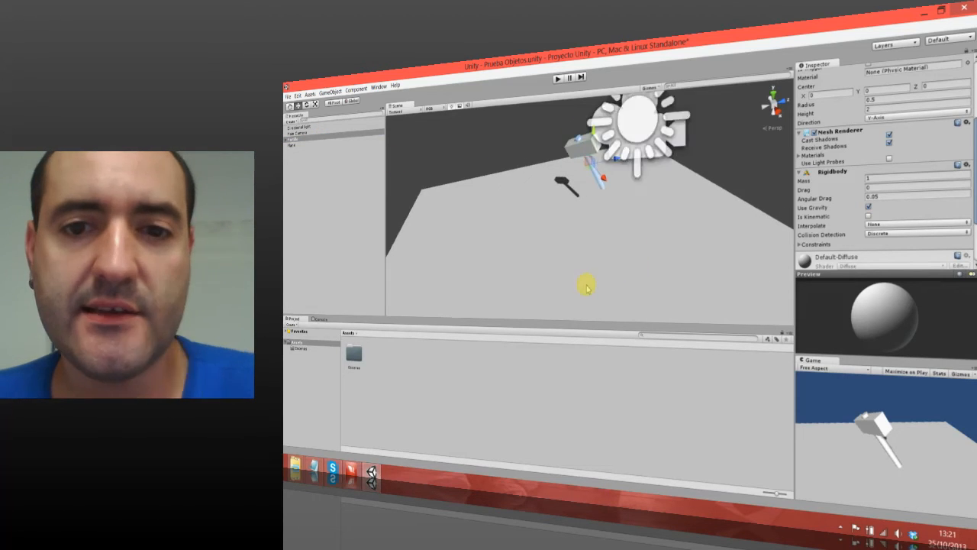
right_click_drag(589, 290, 597, 263)
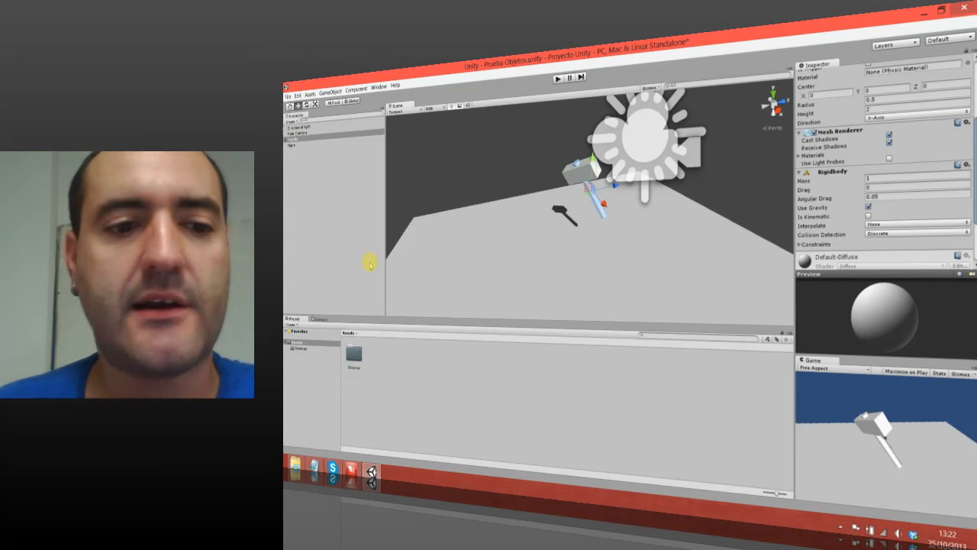
Step: Create a folder named Prefabricados in the project's Assets
left_click(402, 392)
right_click(403, 398)
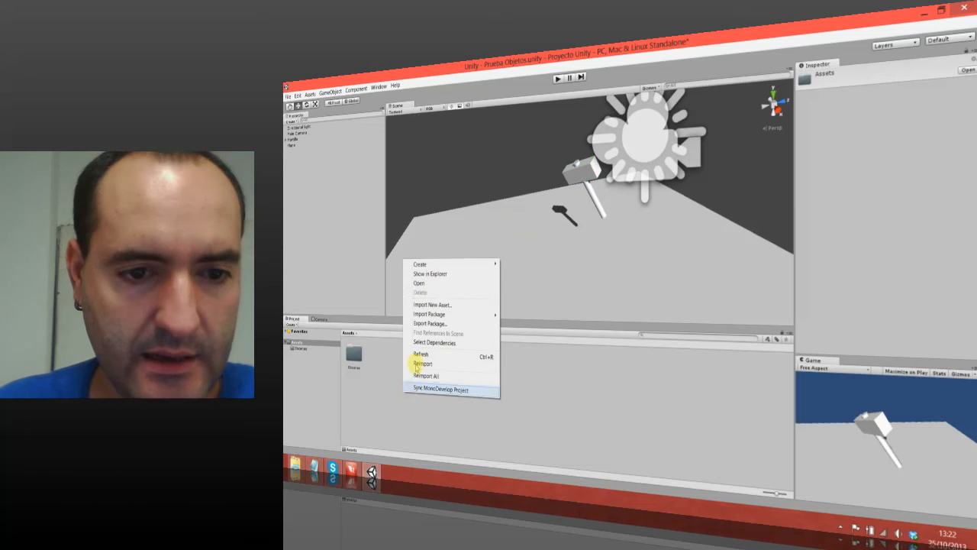
mouse_move(433, 263)
left_click(516, 264)
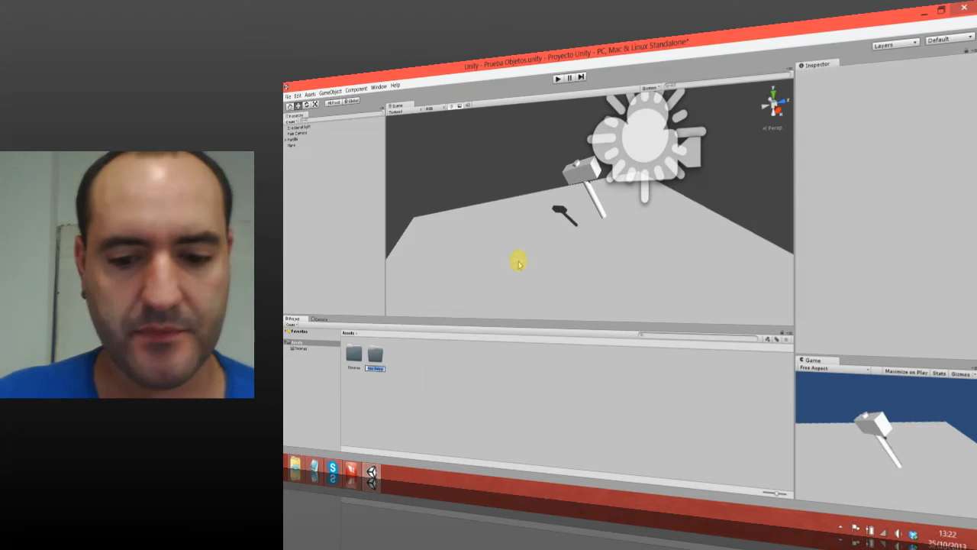
type("Prefabricados")
key("Return")
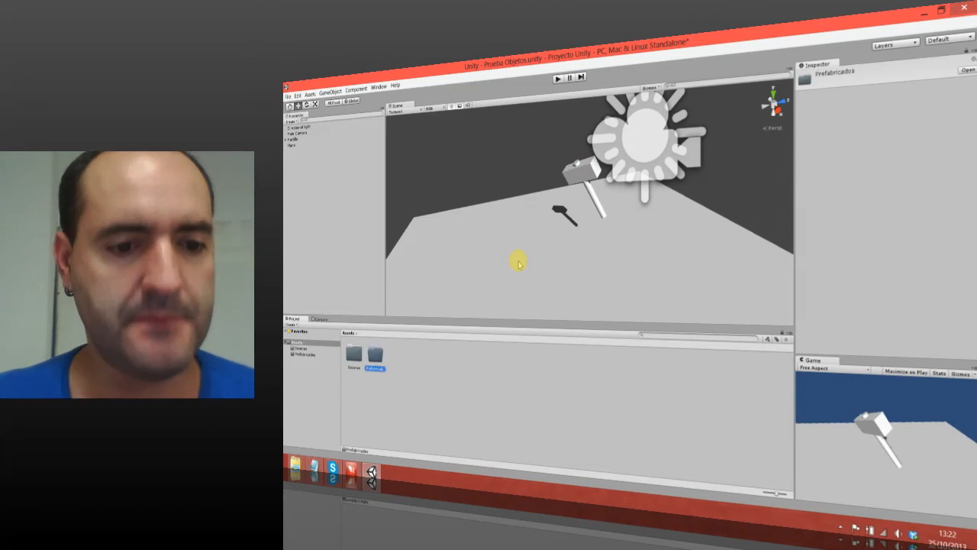
Step: Open the Prefabricados folder and create a prefab in it from the scene's Martillo object
double_click(379, 356)
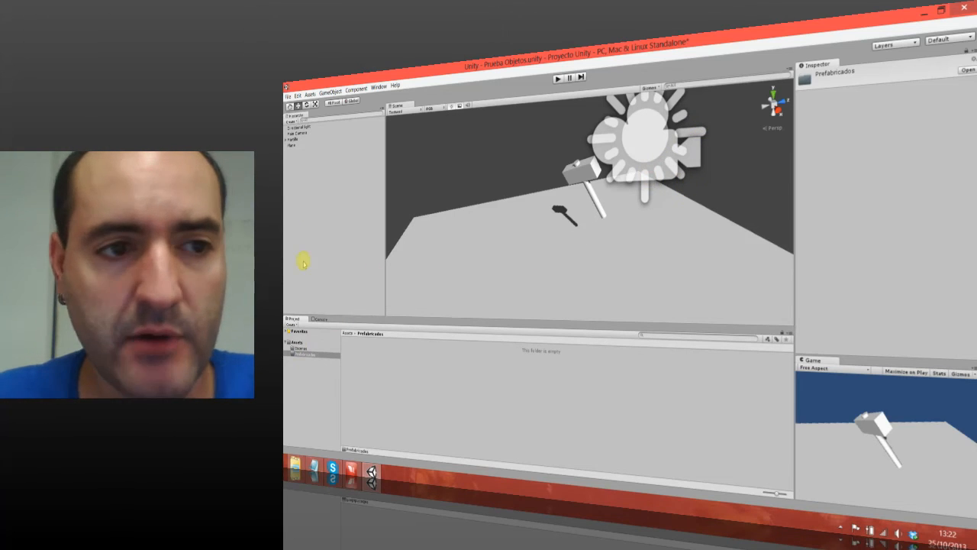
left_click(387, 376)
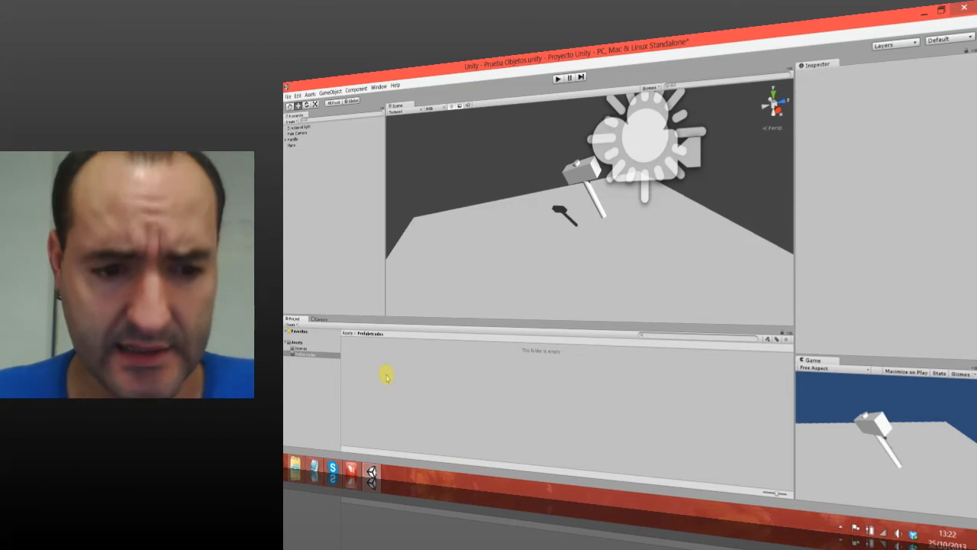
left_click(295, 139)
left_click_drag(295, 141, 382, 375)
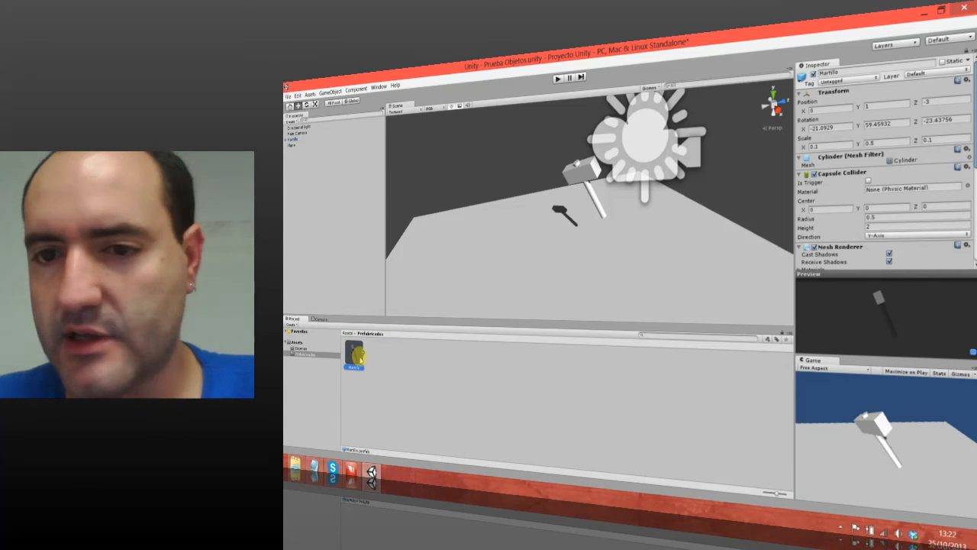
Step: Compare the Martillo instance with the plane in the scene, then locate the source prefab linked to the hammer
left_click(313, 140)
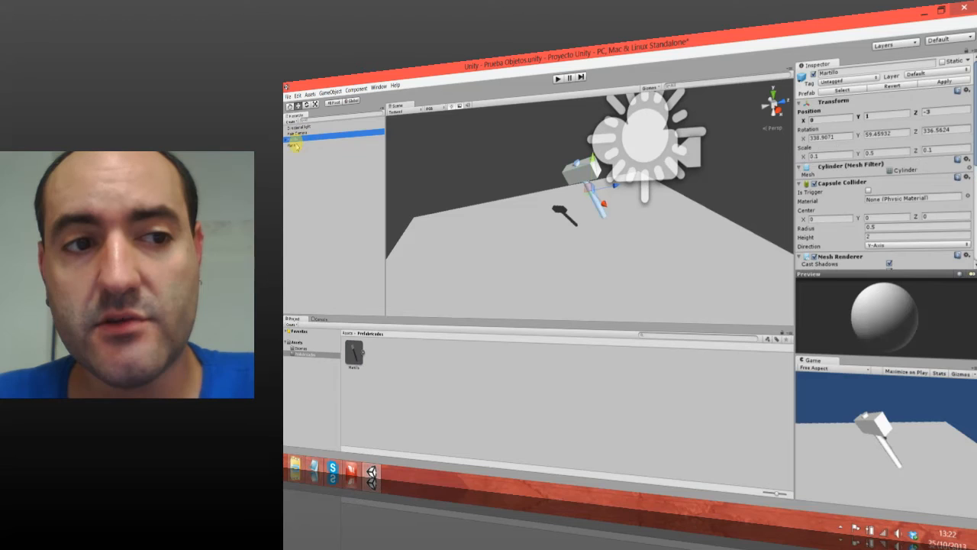
left_click(293, 143)
left_click(299, 139)
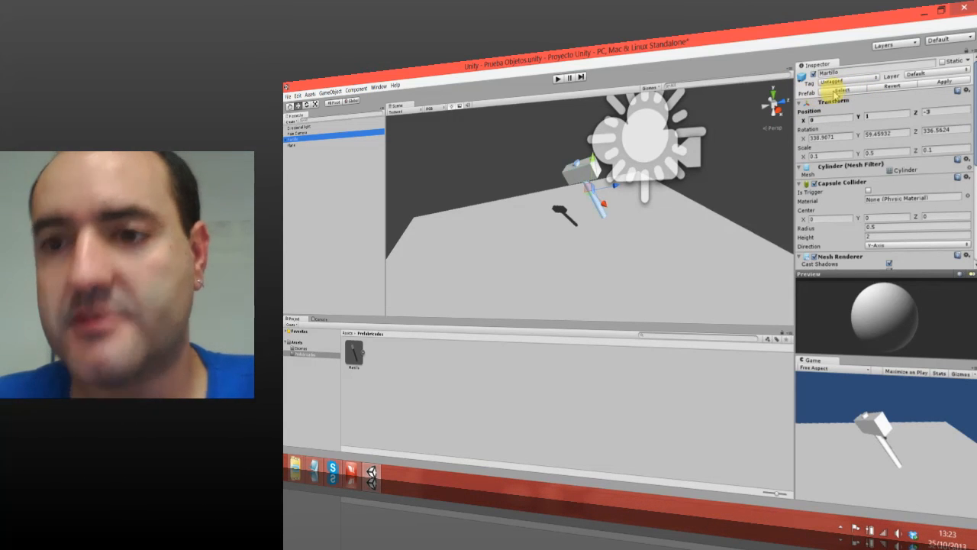
left_click(297, 144)
left_click(295, 139)
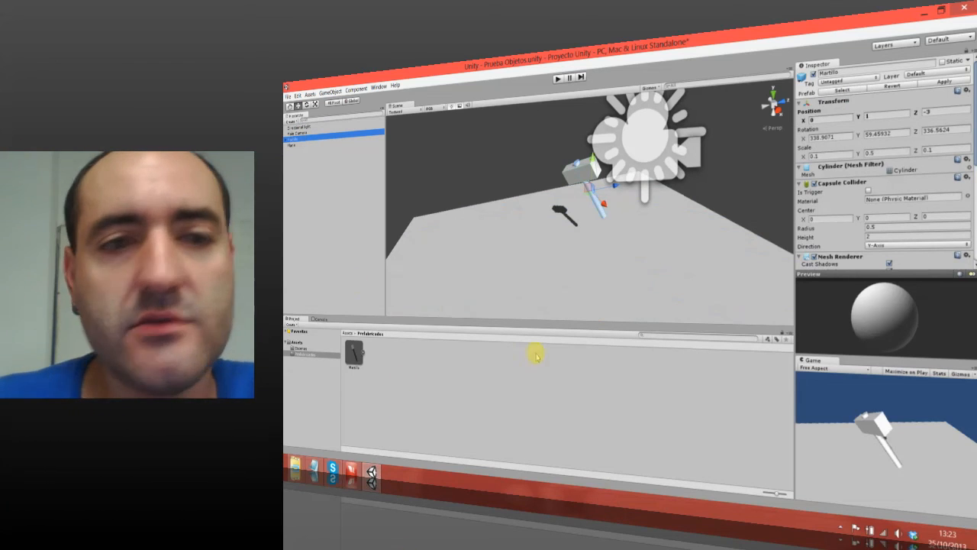
left_click(840, 91)
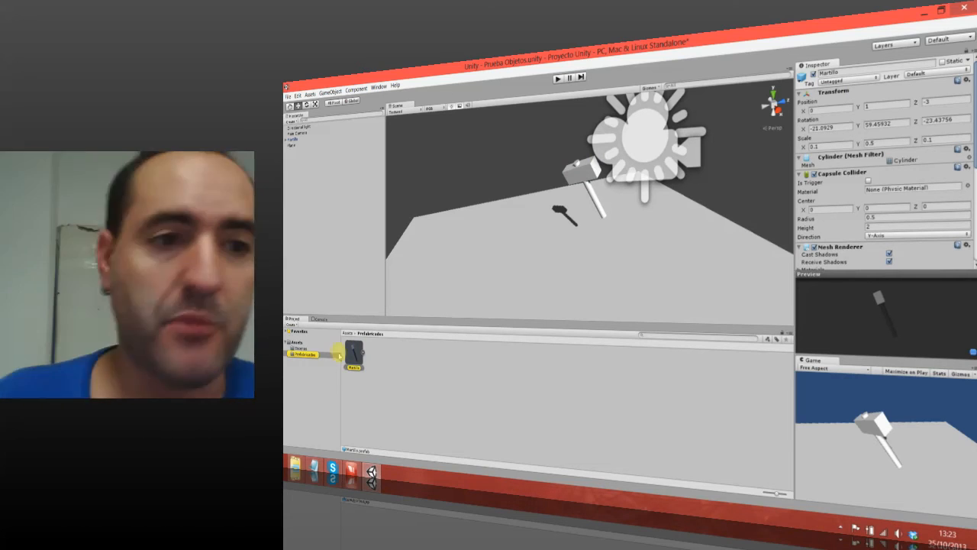
Step: Duplicate the Martillo instance in the scene and move the copy along the Z axis to -4
left_click(297, 139)
left_click_drag(707, 220, 695, 254, "alt")
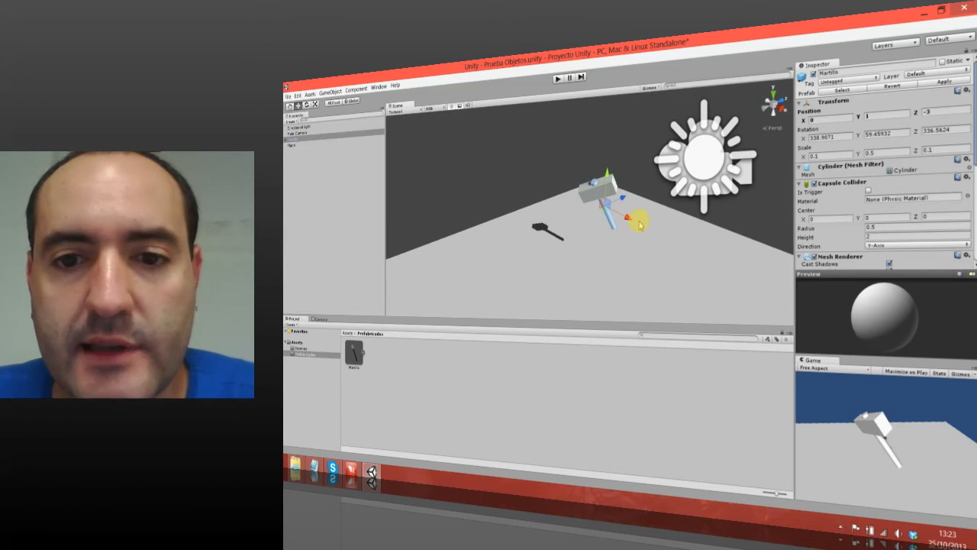
key("ctrl+d")
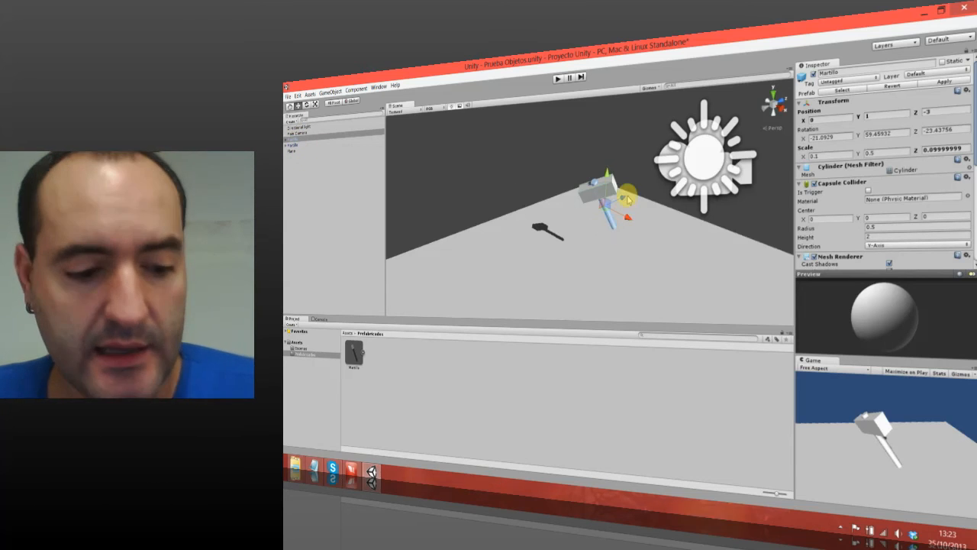
left_click_drag(621, 201, 578, 218)
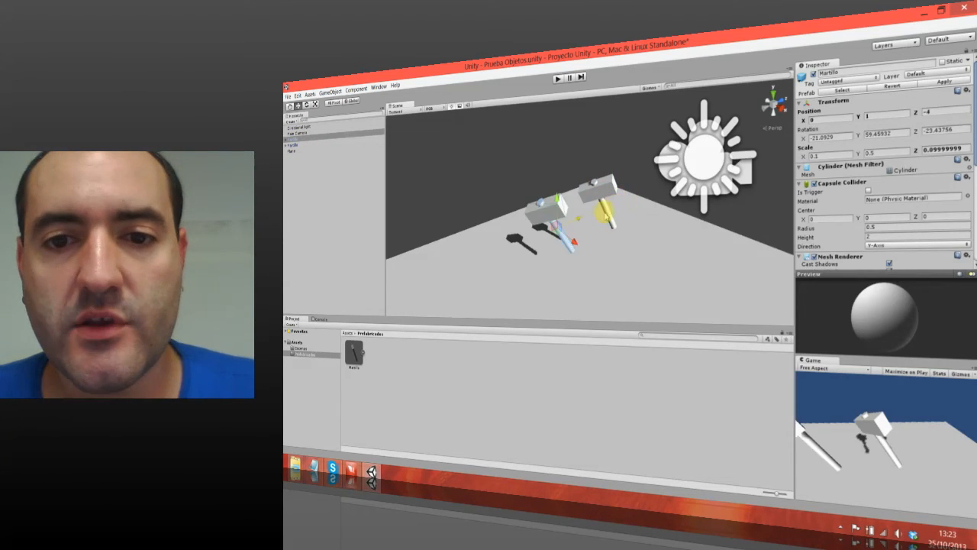
right_click_drag(702, 211, 681, 212)
scroll(678, 217, "up", 1)
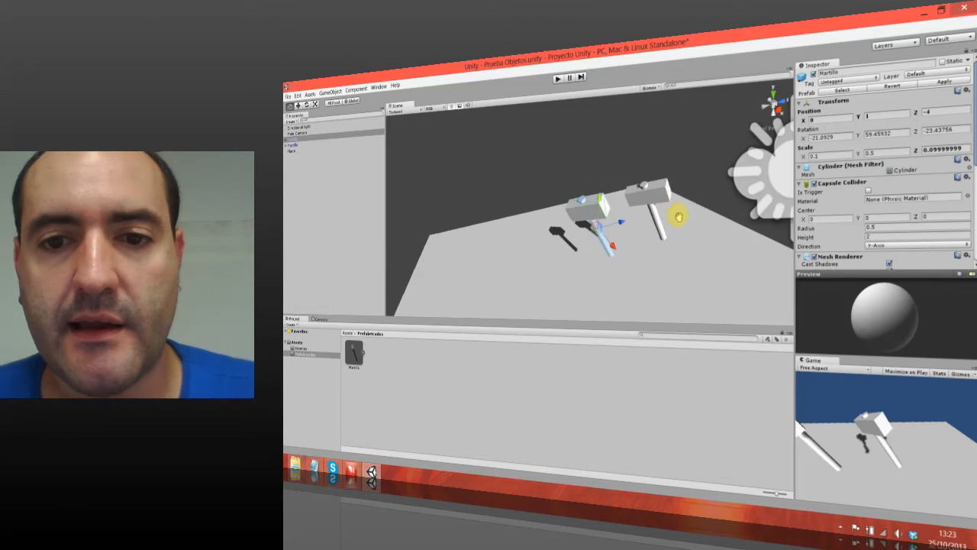
middle_click_drag(678, 218, 629, 194)
scroll(637, 217, "down", 2)
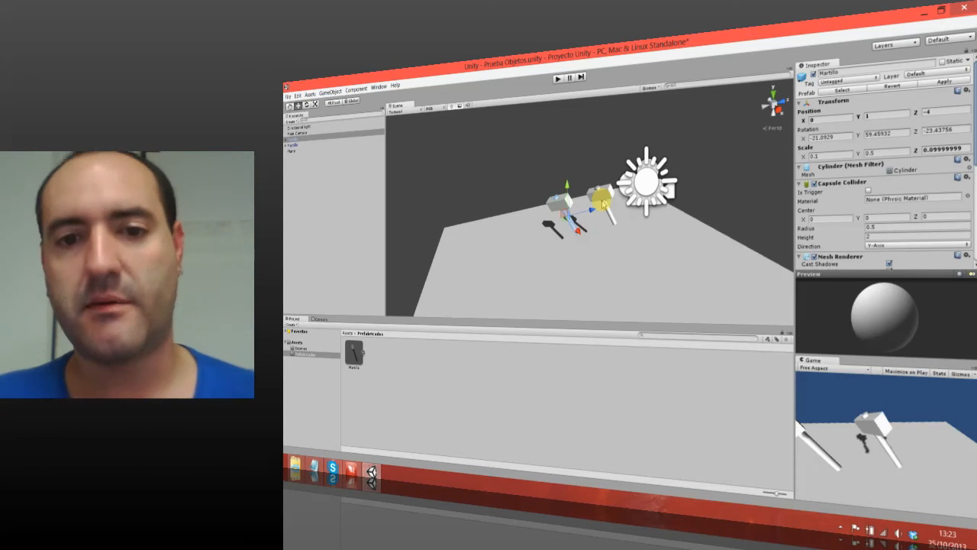
Step: Duplicate both hammers together and move the copies along the X axis to 1
left_click(298, 149, "shift")
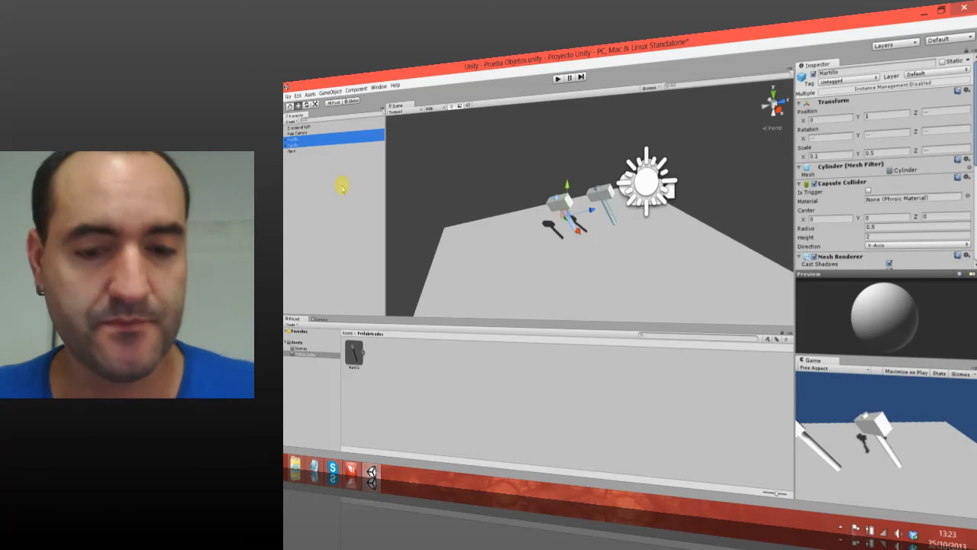
key("ctrl+d")
left_click_drag(625, 223, 639, 234)
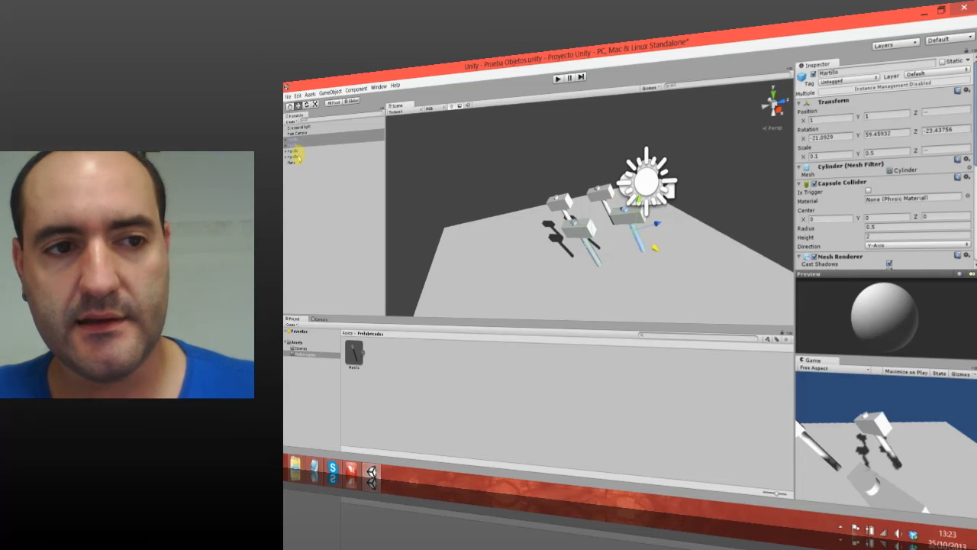
Step: Duplicate all four hammers and shift the copies along the X axis to extend the two rows
left_click(295, 135, "shift")
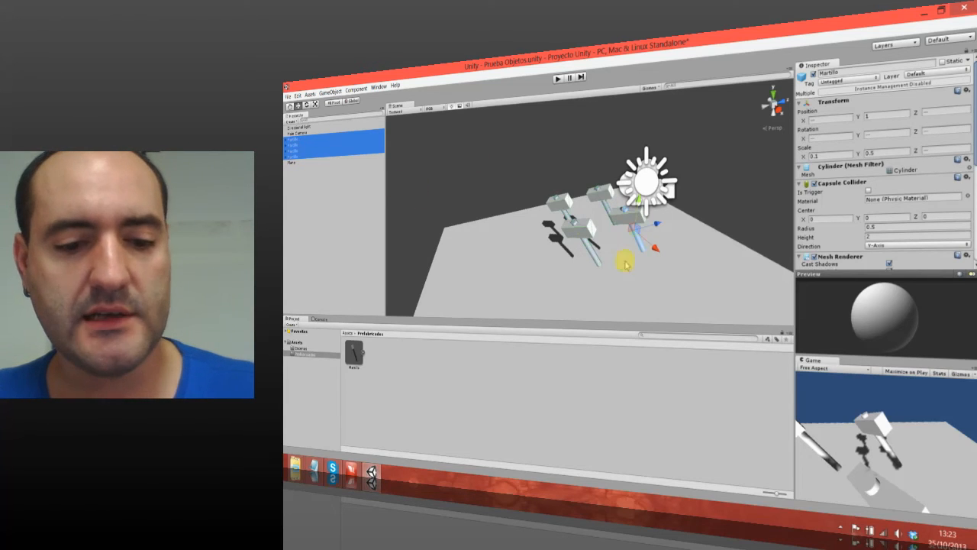
key("ctrl+d")
left_click_drag(626, 218, 649, 257)
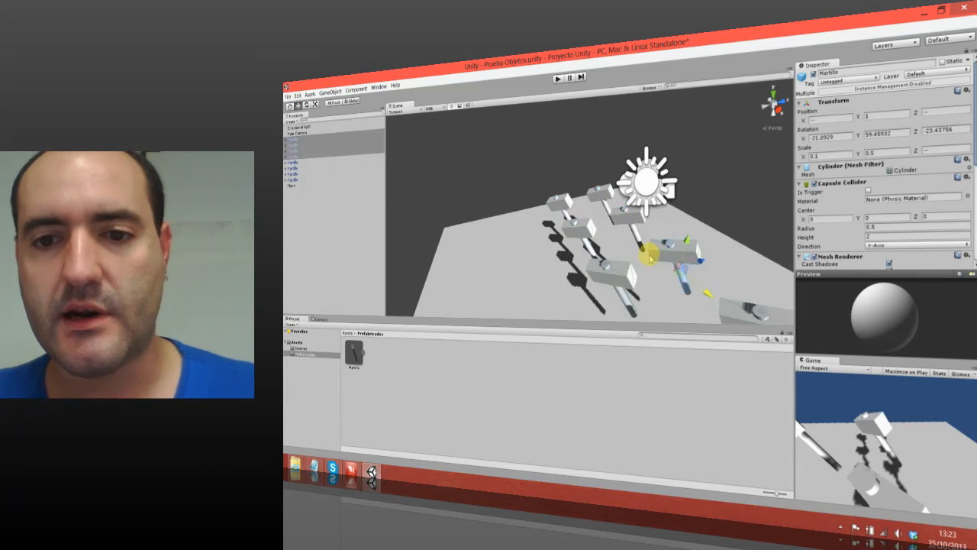
scroll(657, 260, "down", 5)
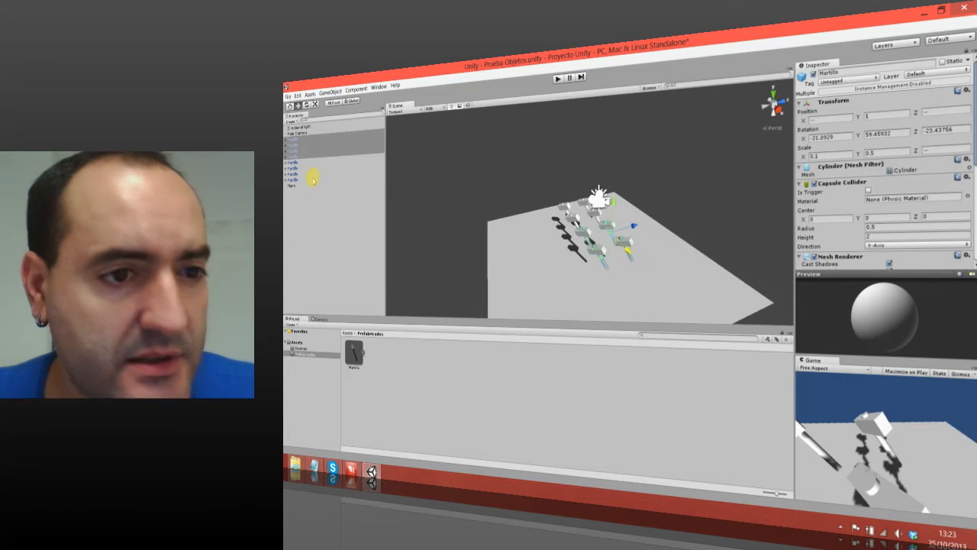
Step: Duplicate all eight hammers and shift the copies along the Z axis beside the existing rows
left_click(313, 177, "shift")
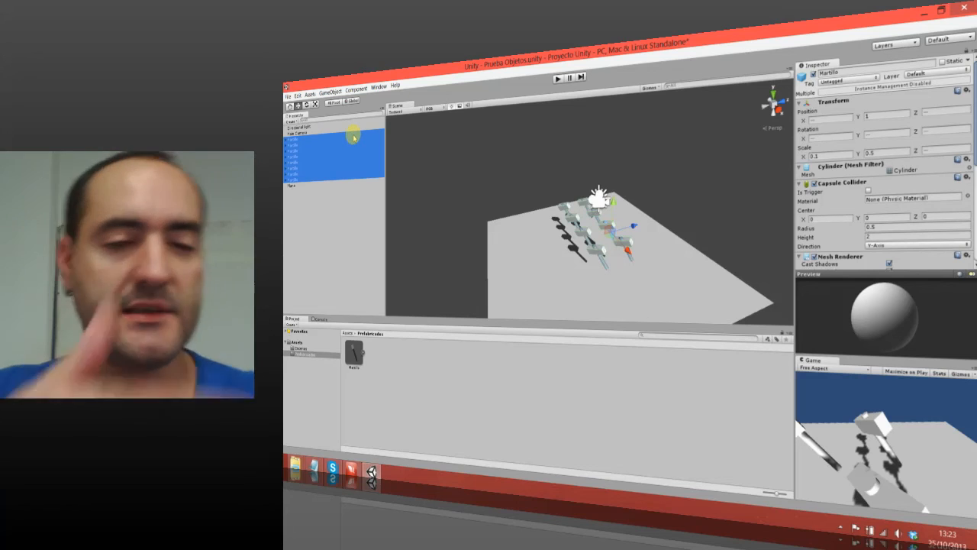
key("ctrl+d")
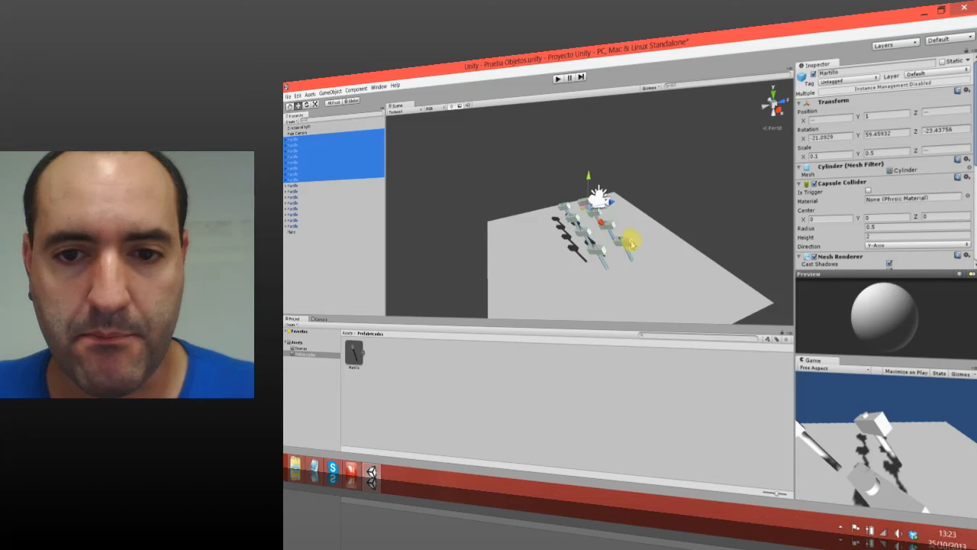
left_click_drag(614, 209, 569, 230)
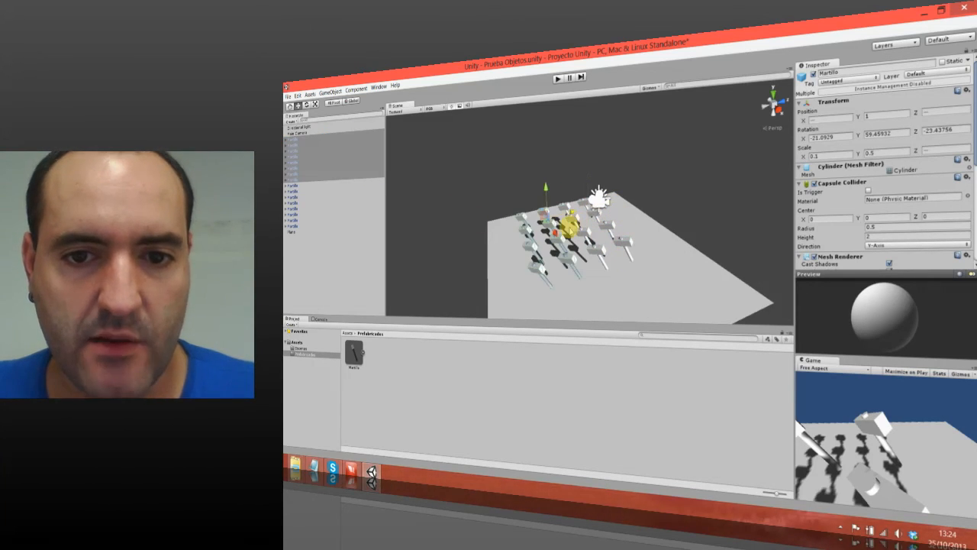
Step: Duplicate the sixteen hammers into two additional layers above the originals, at heights Y 2 and Y 3
left_click(304, 228, "shift")
key("ctrl+d")
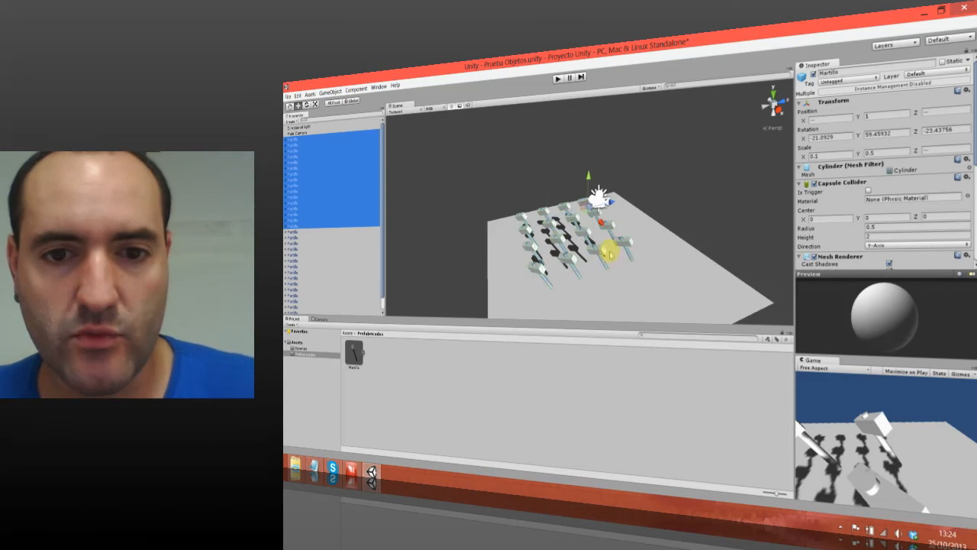
left_click(591, 168)
left_click_drag(591, 167, 592, 164)
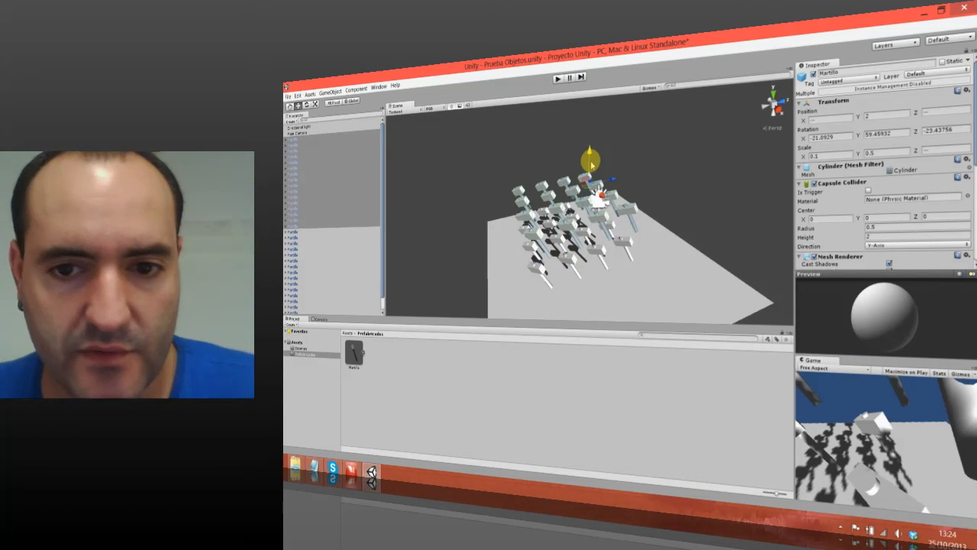
left_click_drag(591, 164, 554, 152)
middle_click_drag(684, 277, 690, 246)
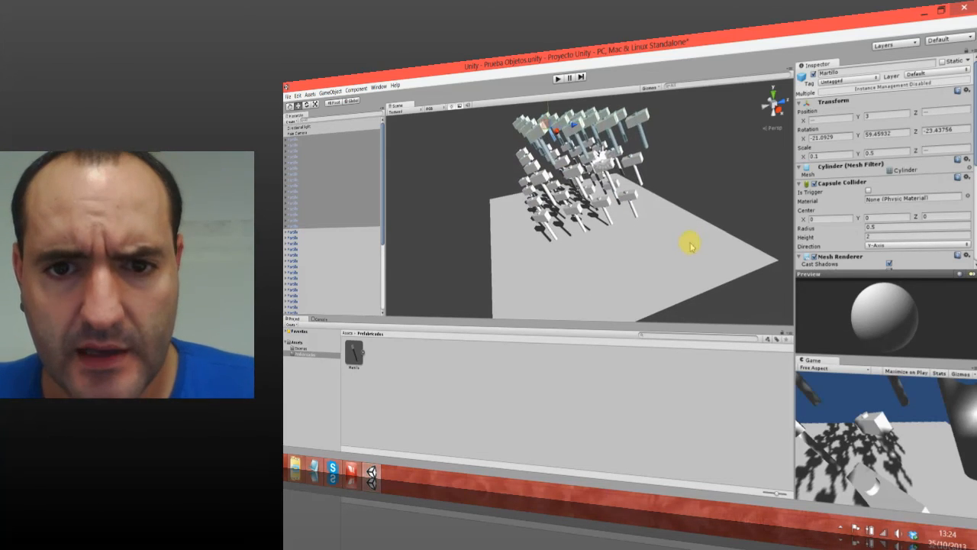
scroll(691, 245, "down", 3)
right_click_drag(682, 216, 698, 190)
Step: Align the Main Camera with the current scene view so it frames all the hammers
left_click(310, 136)
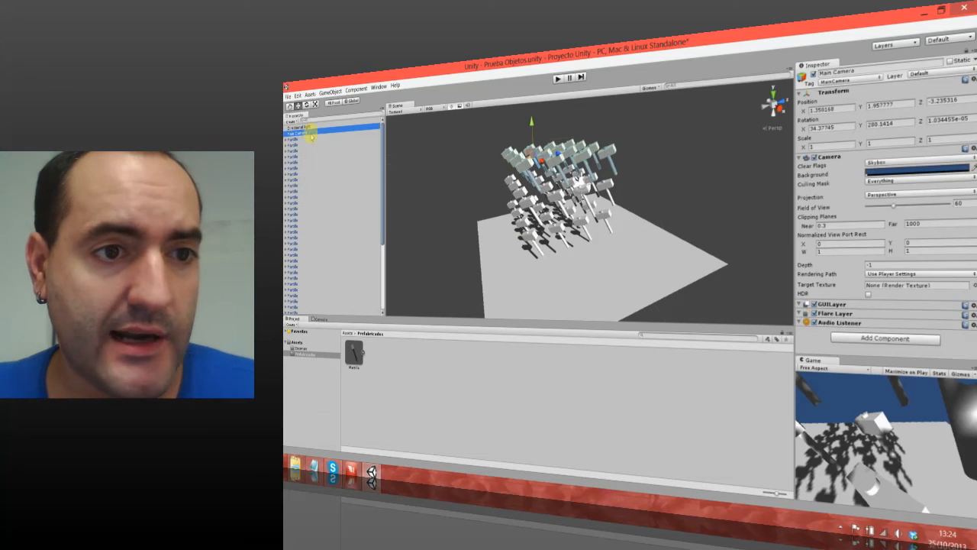
left_click(333, 91)
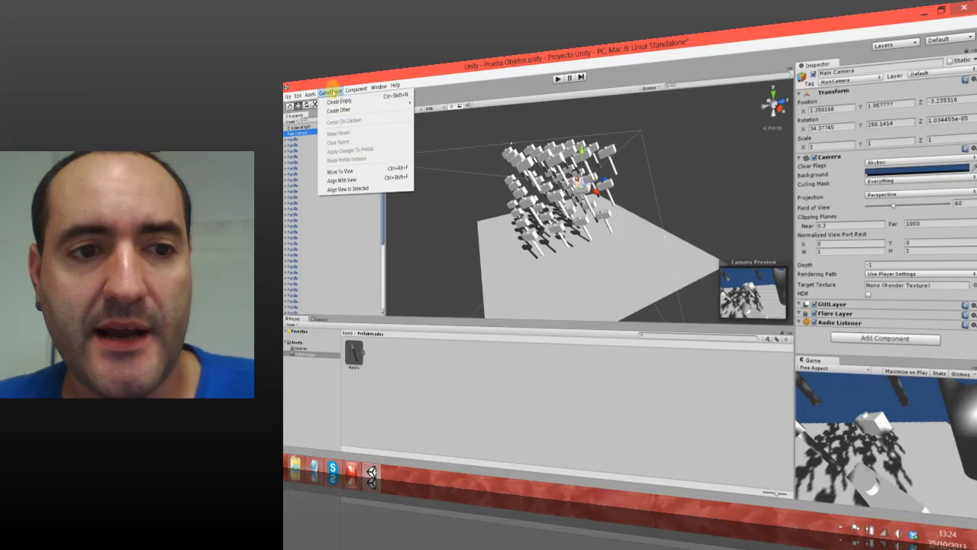
left_click(348, 180)
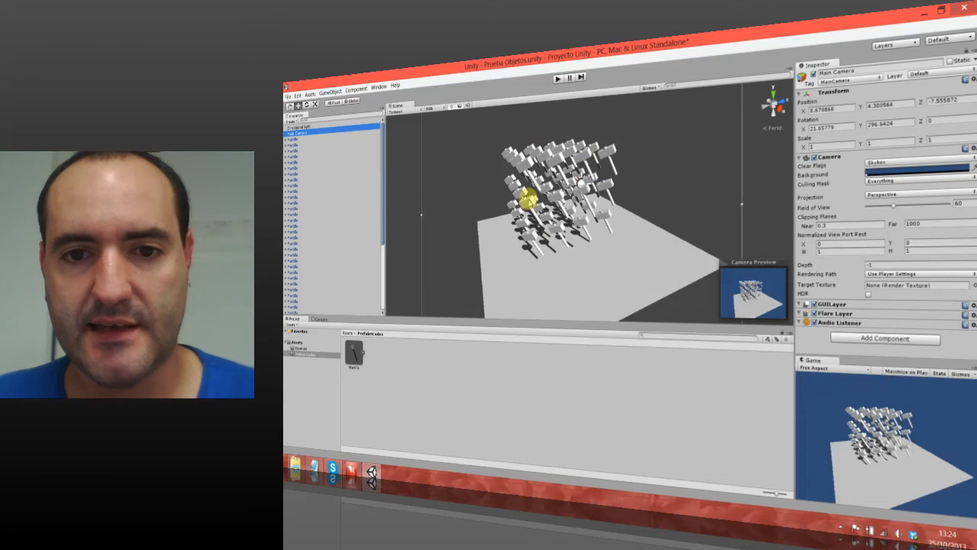
Step: Maximize the game view and run the scene to watch the hammers fall, then stop it
left_click(881, 456)
key("shift+space")
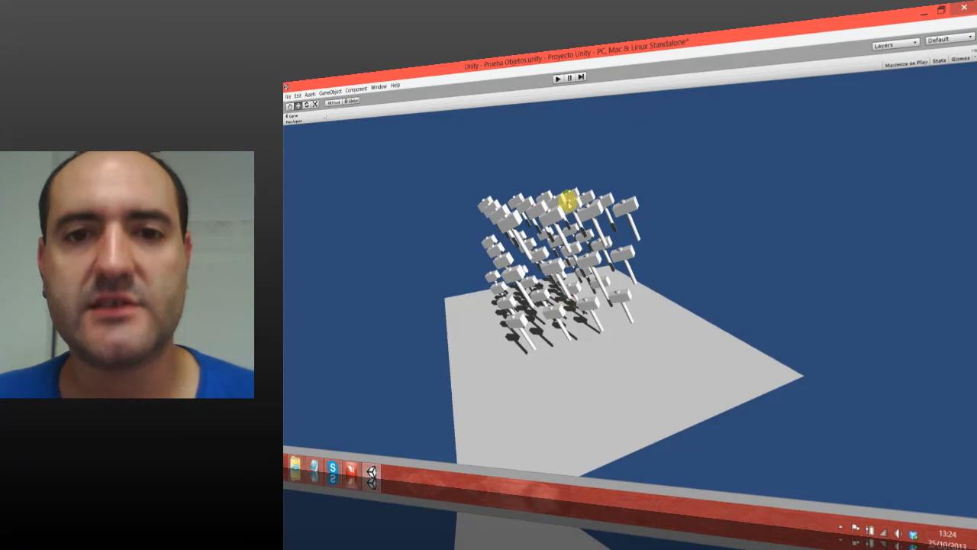
left_click(558, 78)
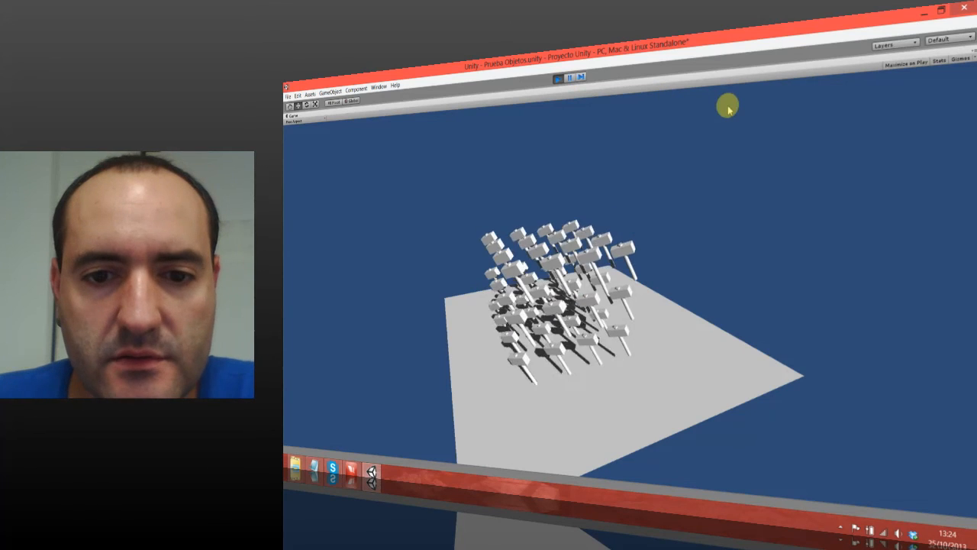
left_click(558, 78)
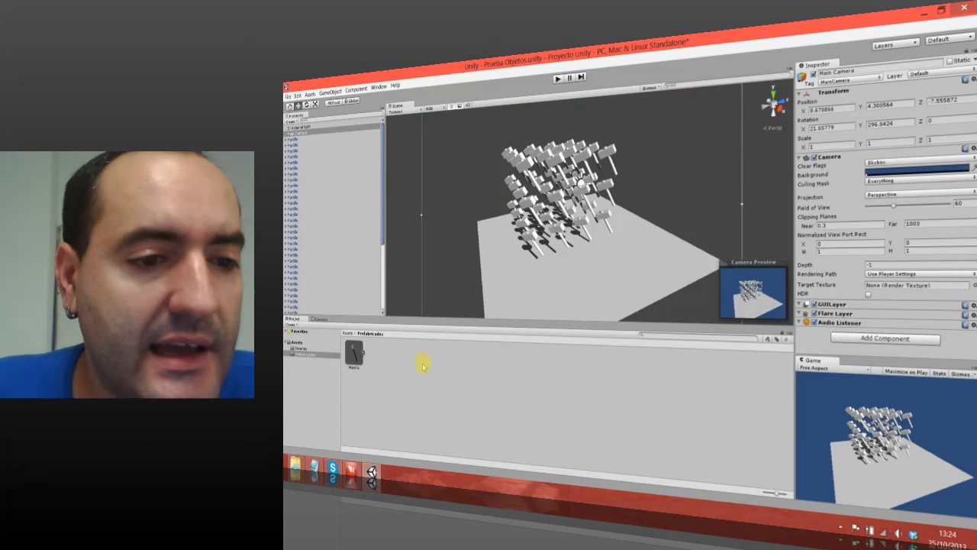
Step: Select the first Martillo in the scene and save the current scene
left_click(563, 393)
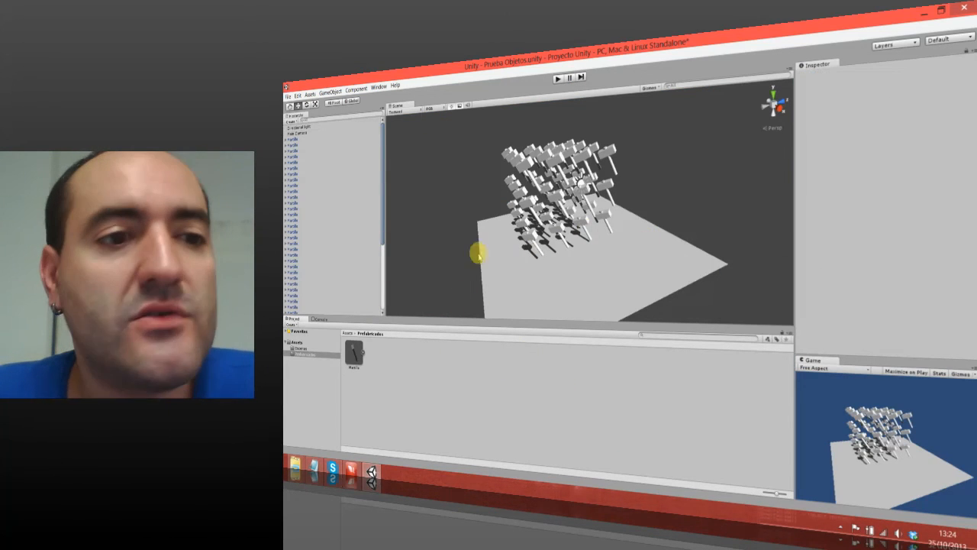
left_click(292, 139)
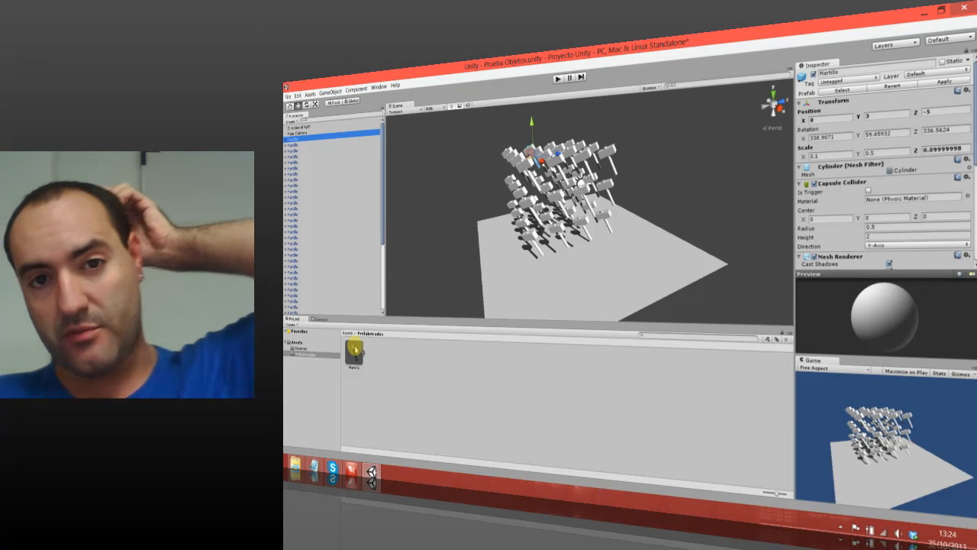
left_click(288, 96)
left_click(301, 126)
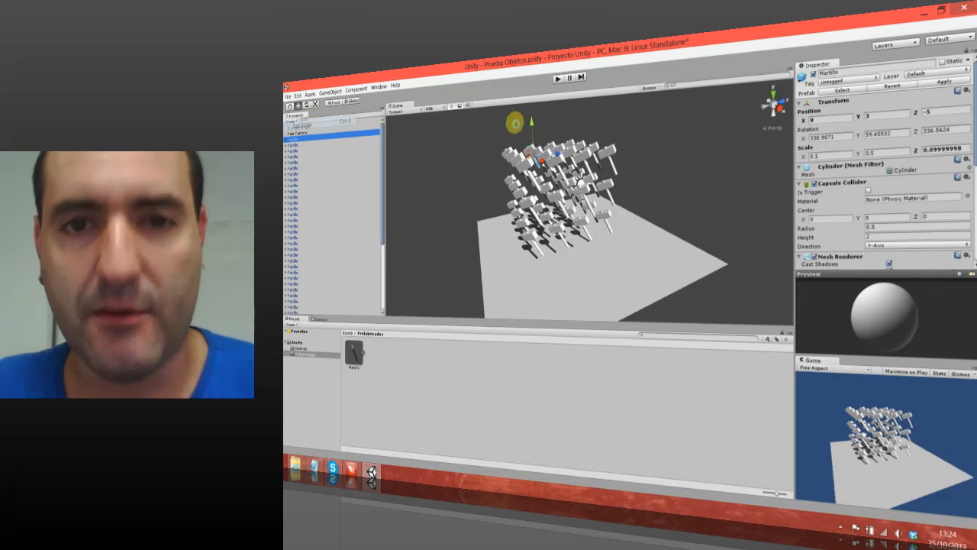
Step: Duplicate the Prueba Objetos scene asset as Prueba Objetos 2 and open the duplicate
left_click(304, 349)
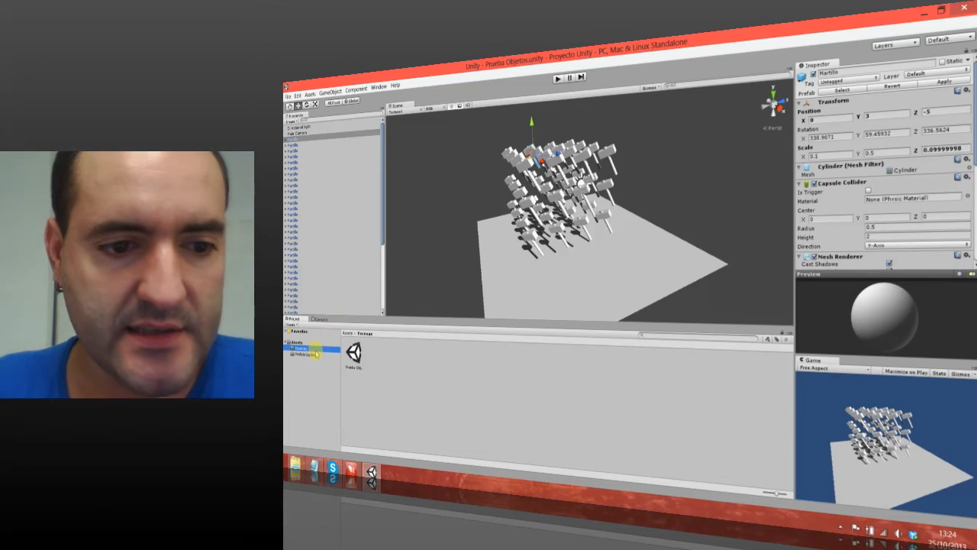
left_click(354, 355)
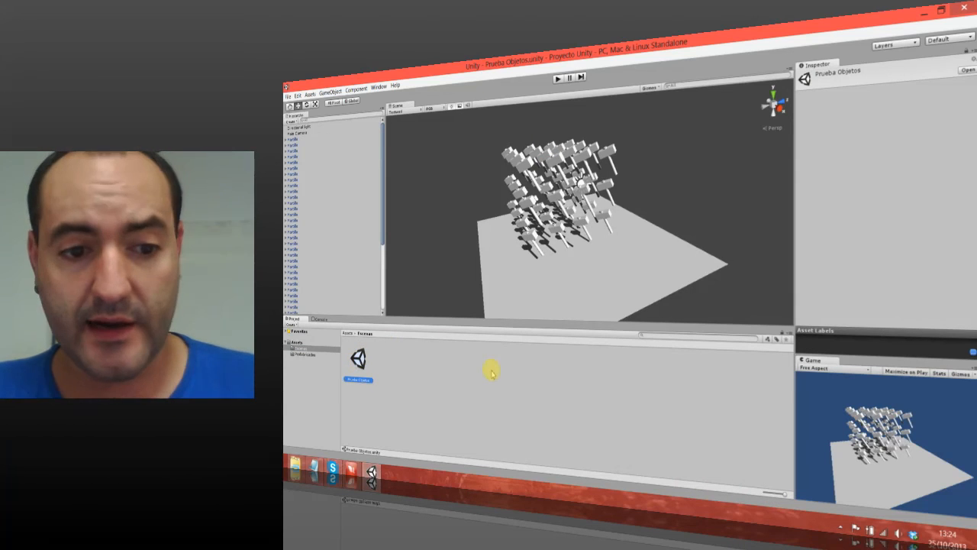
key("ctrl+d")
key("F2")
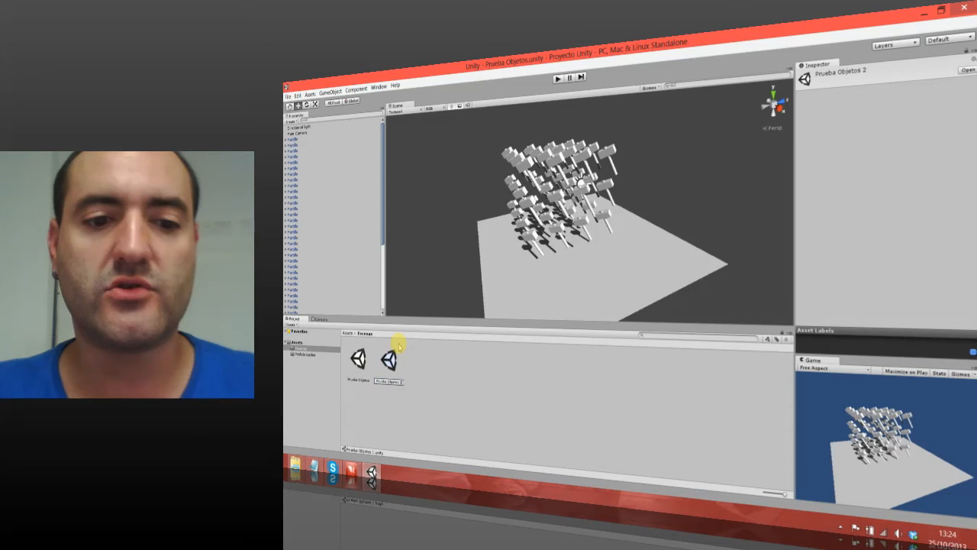
key("Return")
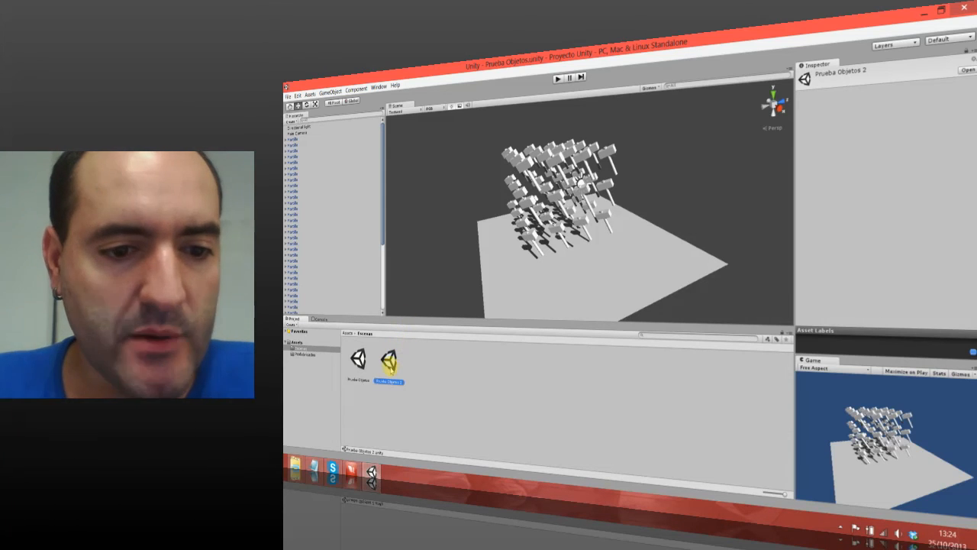
double_click(391, 369)
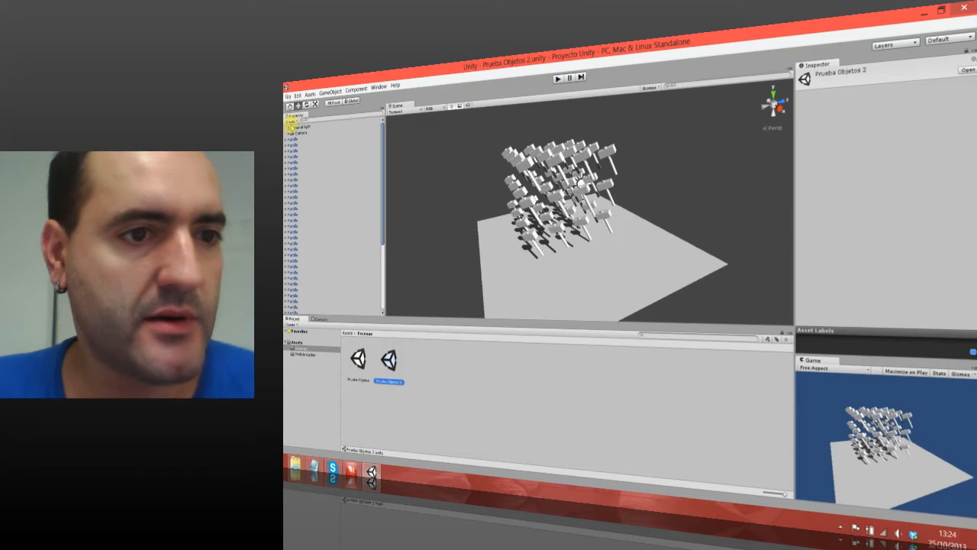
Step: Delete every Martillo except one from the Prueba Objetos 2 scene and save the scene
left_click(294, 138)
scroll(328, 274, "down", 2)
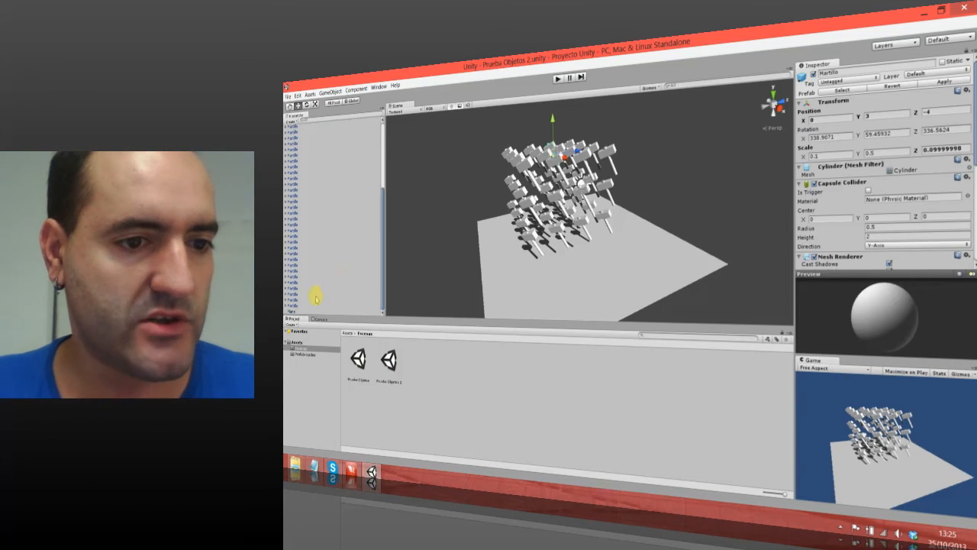
left_click(315, 298, "shift")
key("Delete")
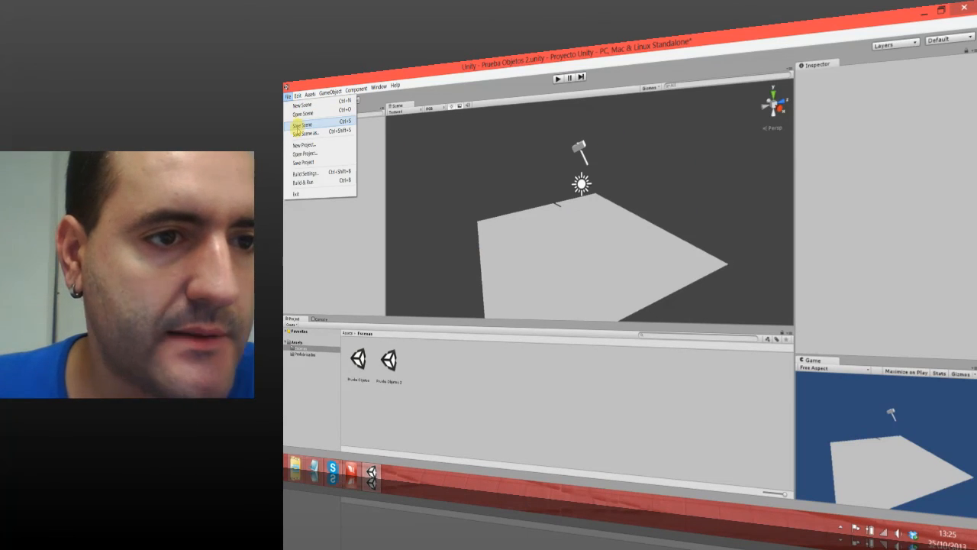
left_click(299, 124)
Step: Check the Martillo prefab in the Prefabricados folder, then reopen the Prueba Objetos scene
left_click(319, 356)
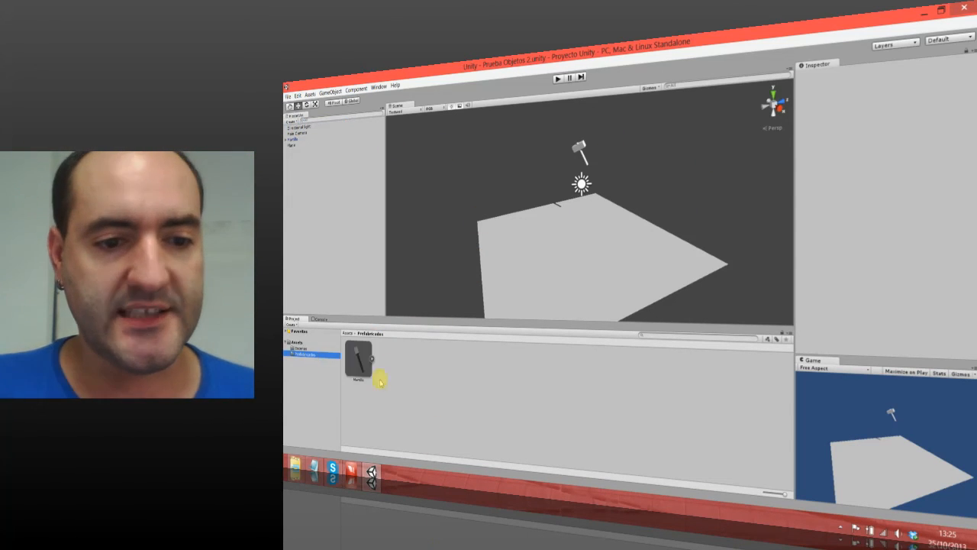
left_click(360, 365)
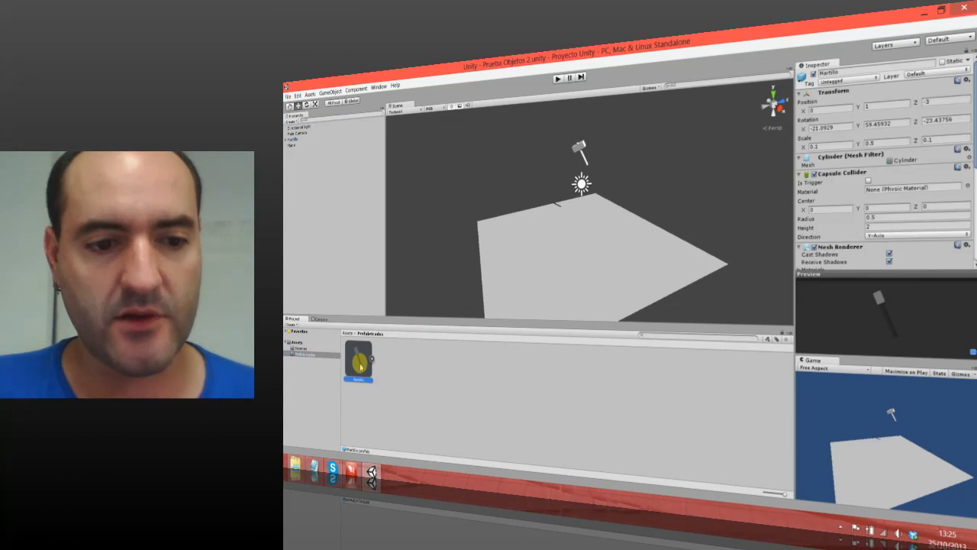
left_click(317, 349)
double_click(359, 363)
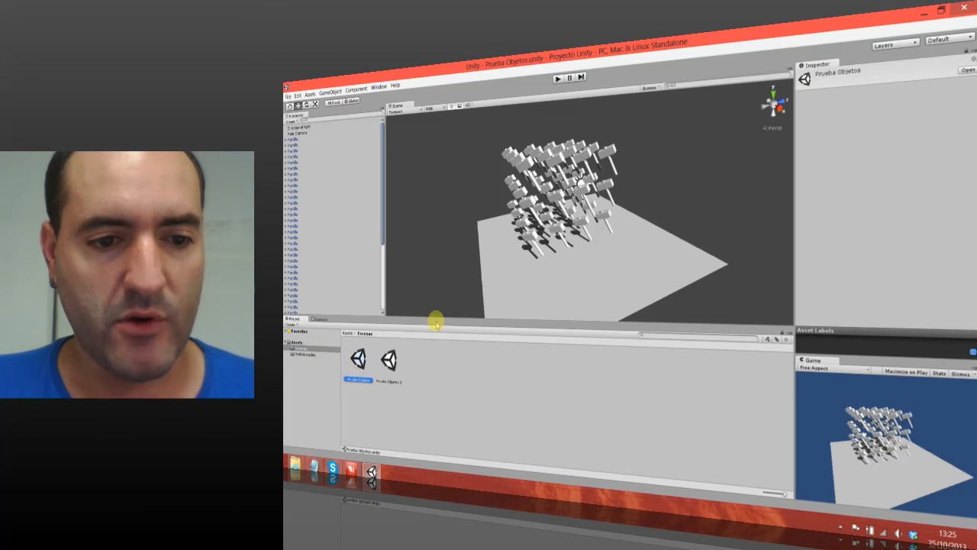
Step: Compare the Martillo prefab's properties with those of the hammer instances in the scene
left_click(316, 355)
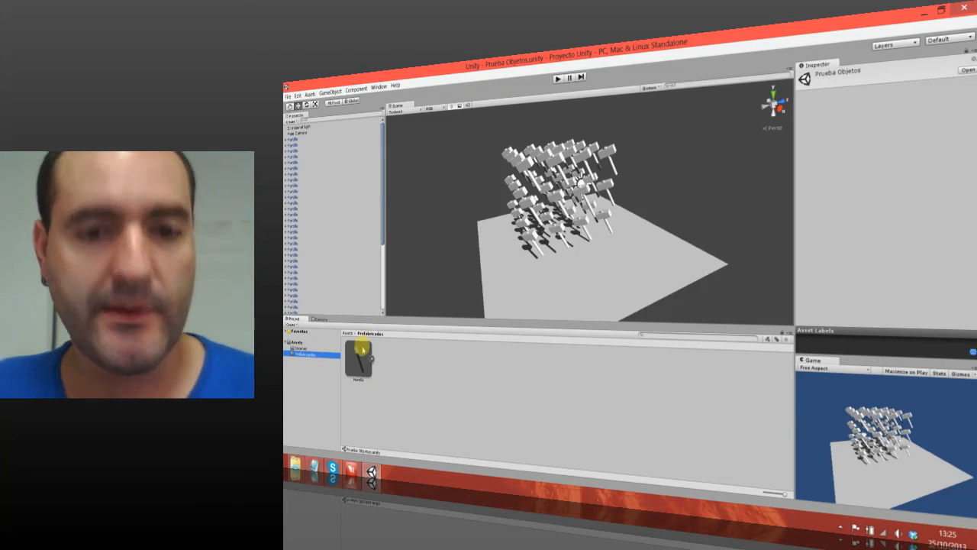
left_click(360, 358)
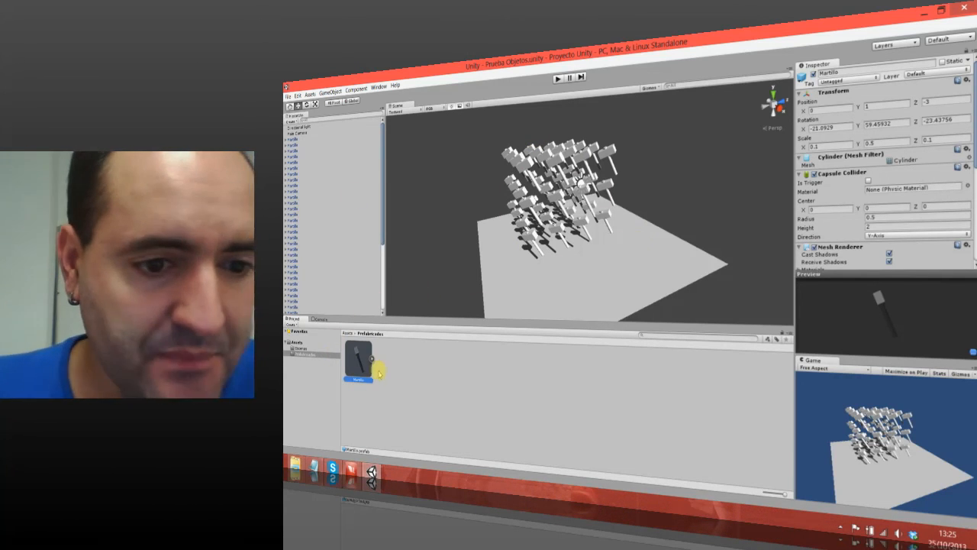
left_click(306, 139)
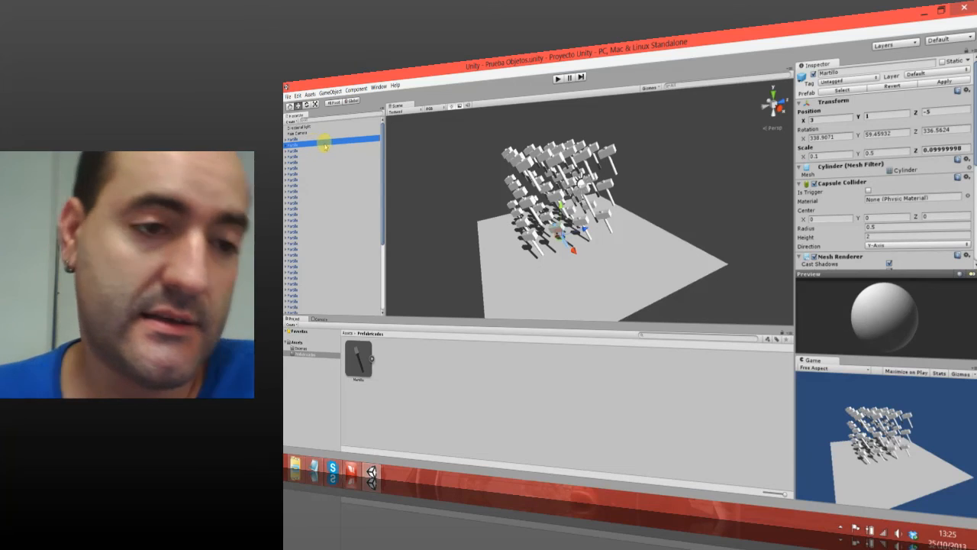
left_click(358, 353)
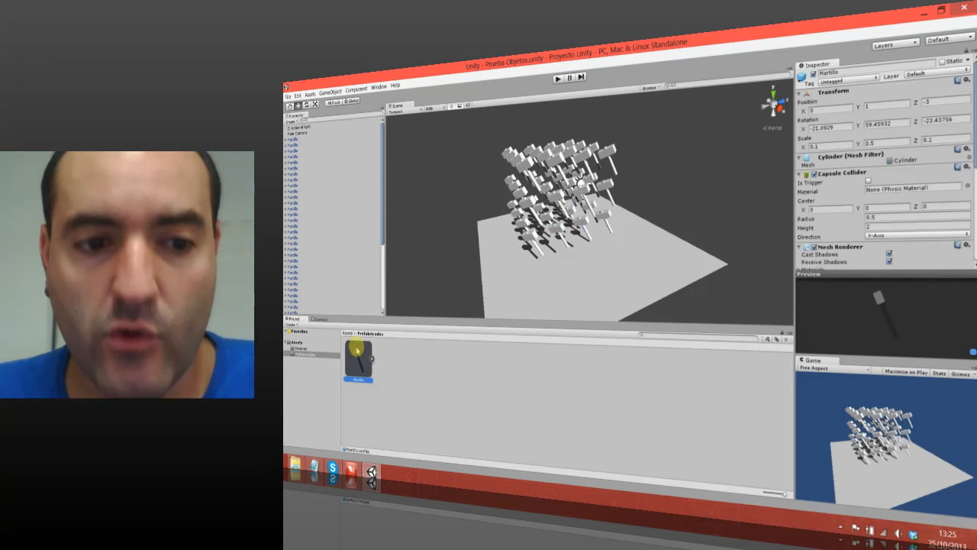
left_click(302, 138)
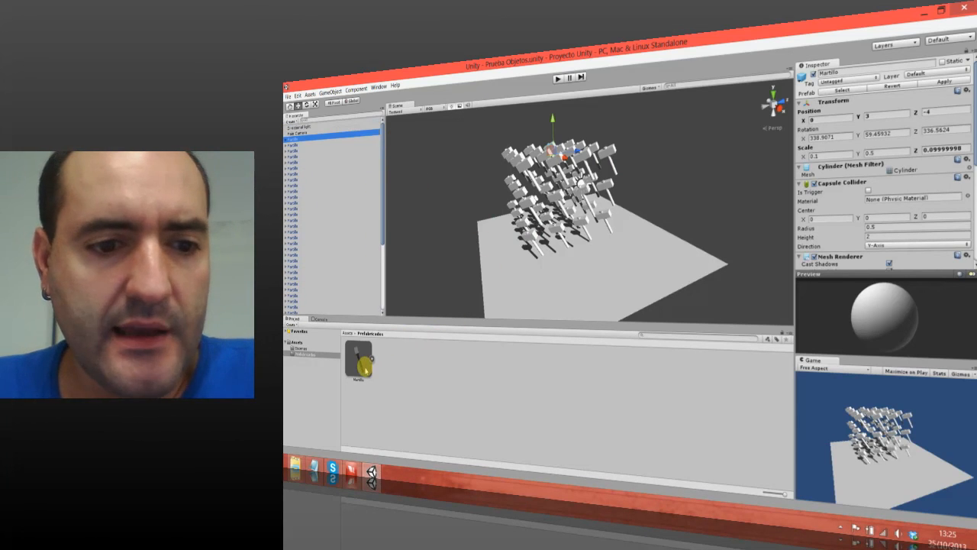
left_click(364, 366)
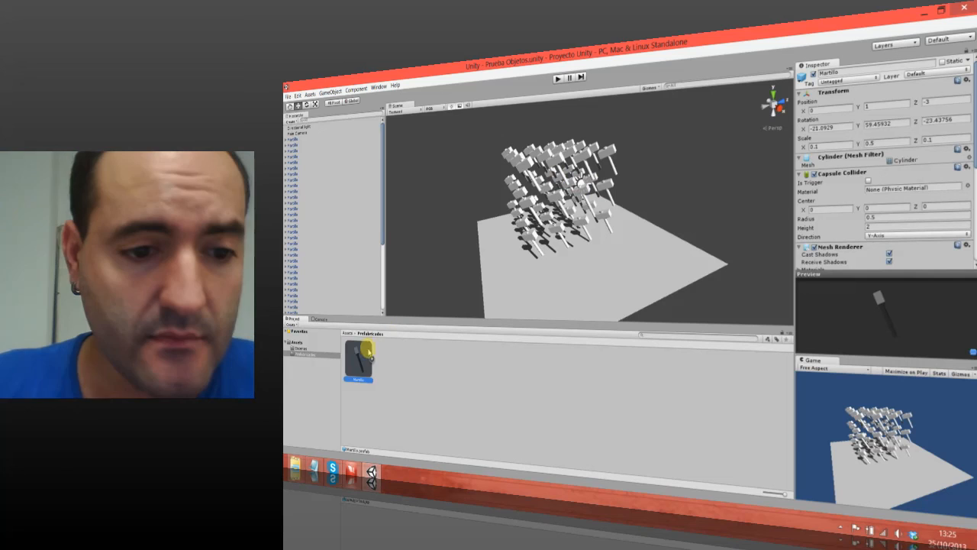
Step: Expand the Martillo prefab and select its Cabeza part to inspect its mesh, collider and renderer components
left_click(372, 358)
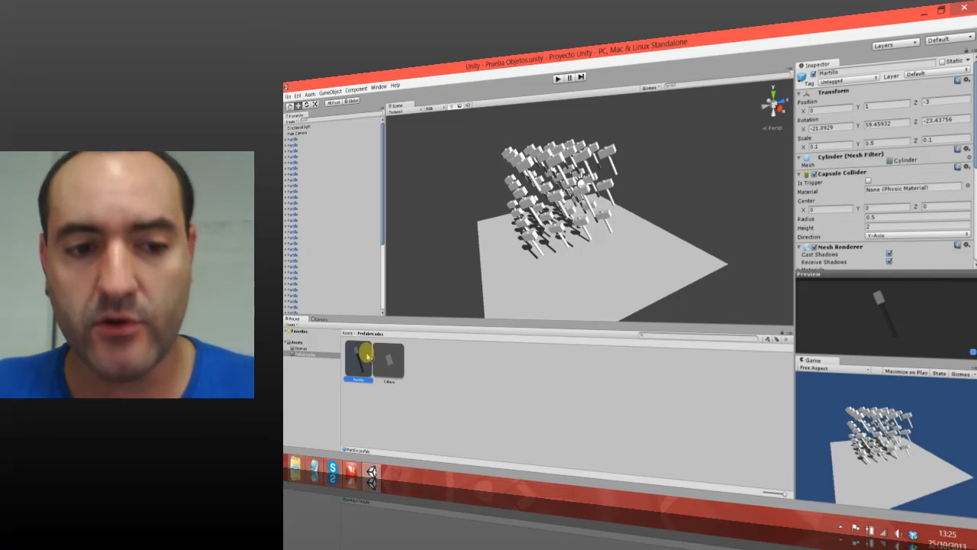
left_click(387, 362)
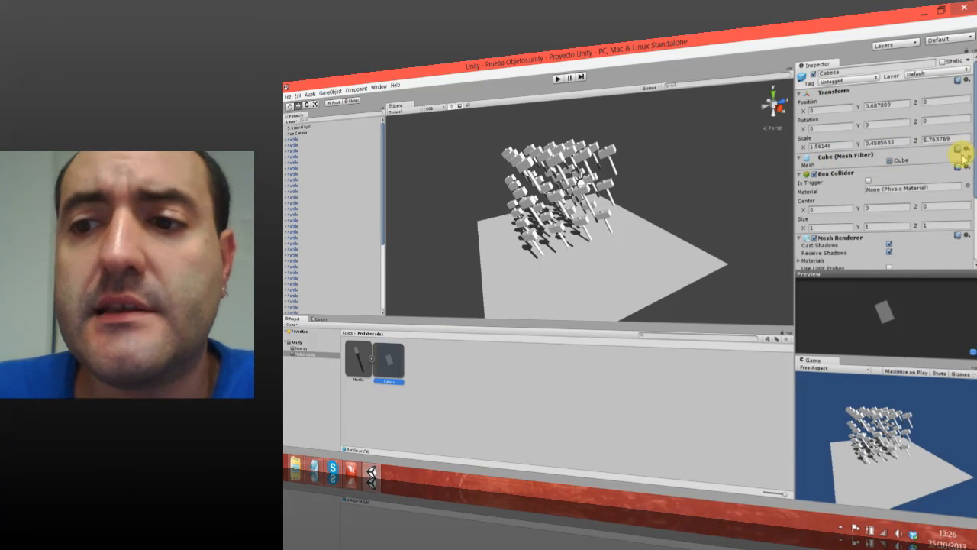
left_click(904, 161)
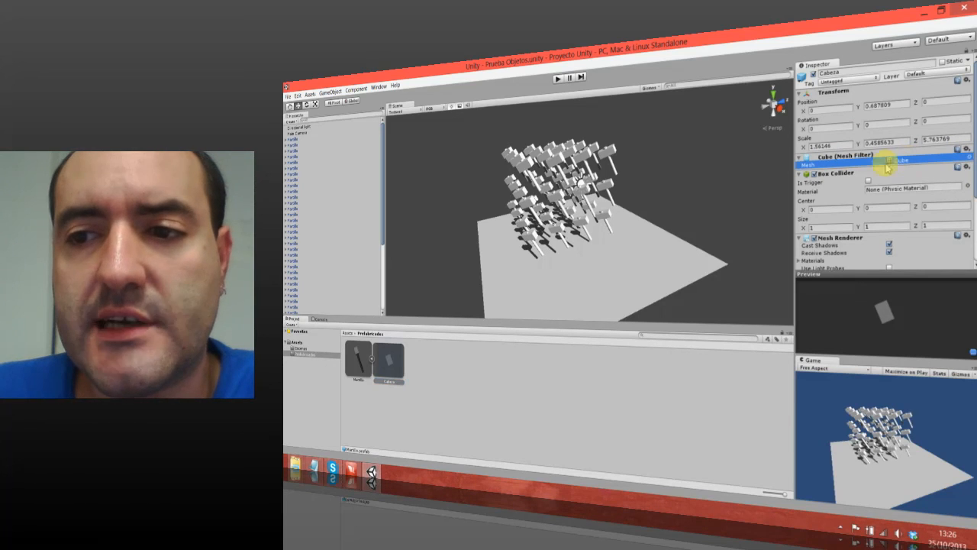
left_click_drag(972, 110, 967, 148)
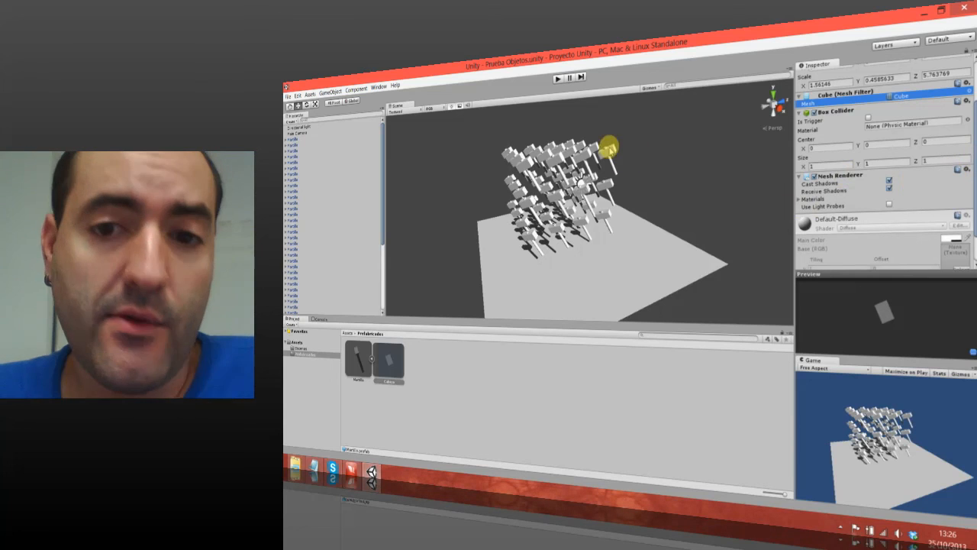
Step: Disable the Mesh Renderer of the prefab's Cabeza part, then enable it again
left_click(814, 175)
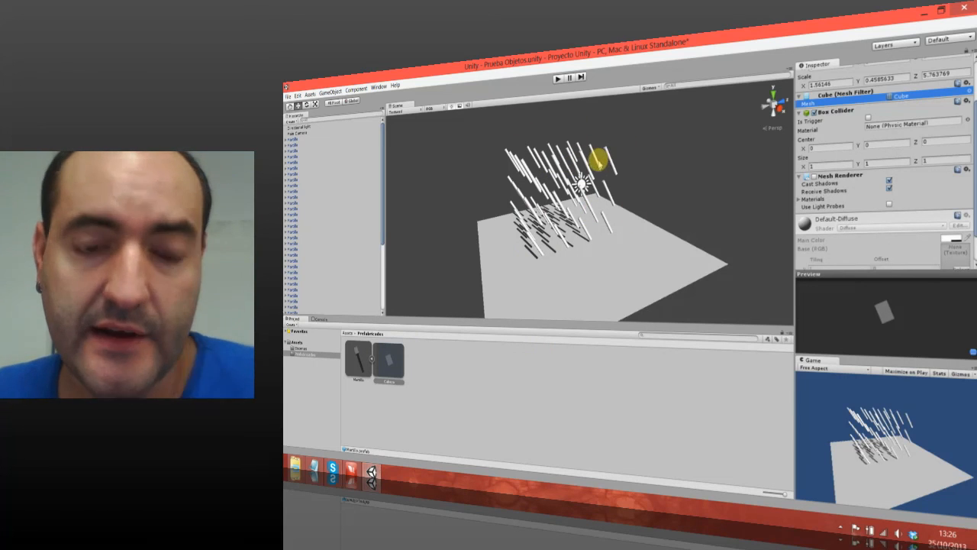
left_click(814, 175)
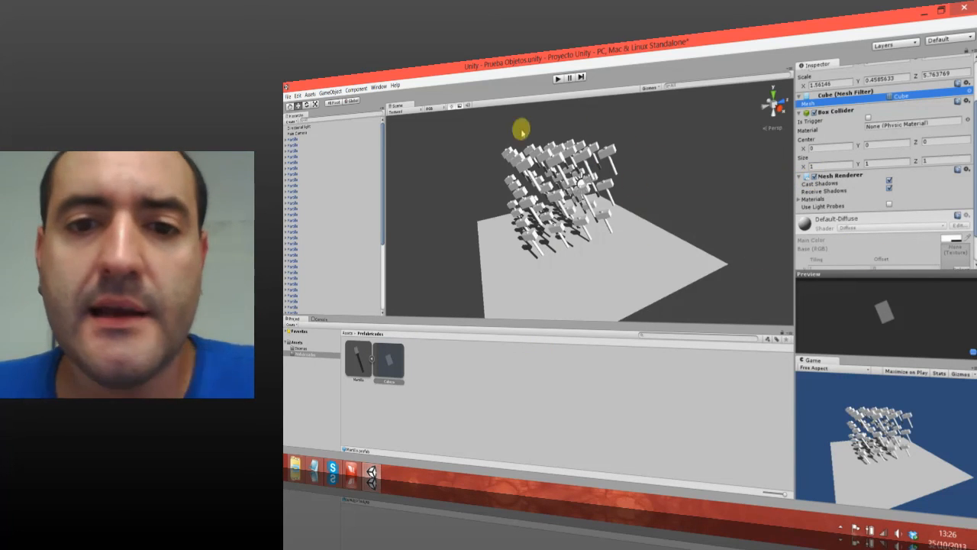
left_click(391, 364)
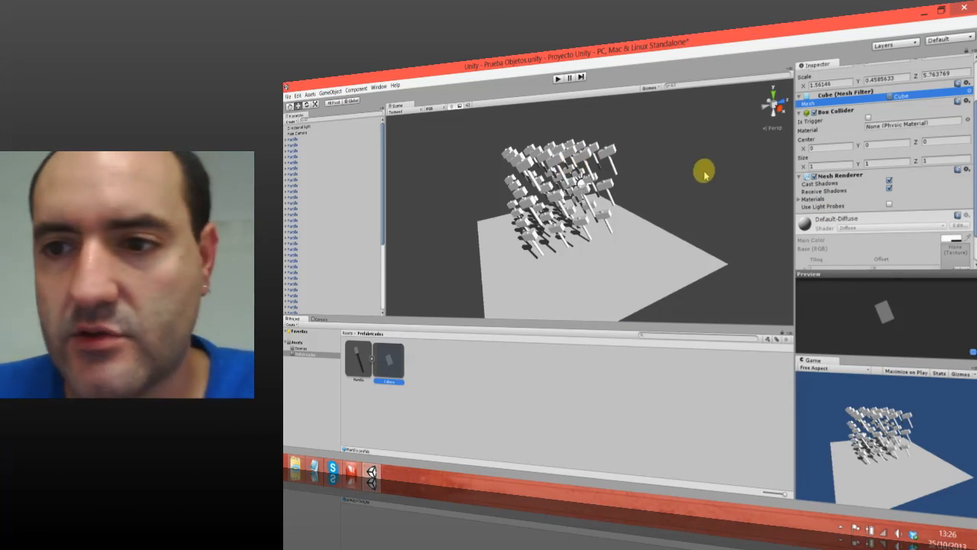
Step: Change the mesh of the prefab's Cabeza part to Sphere
scroll(974, 145, "up", 1)
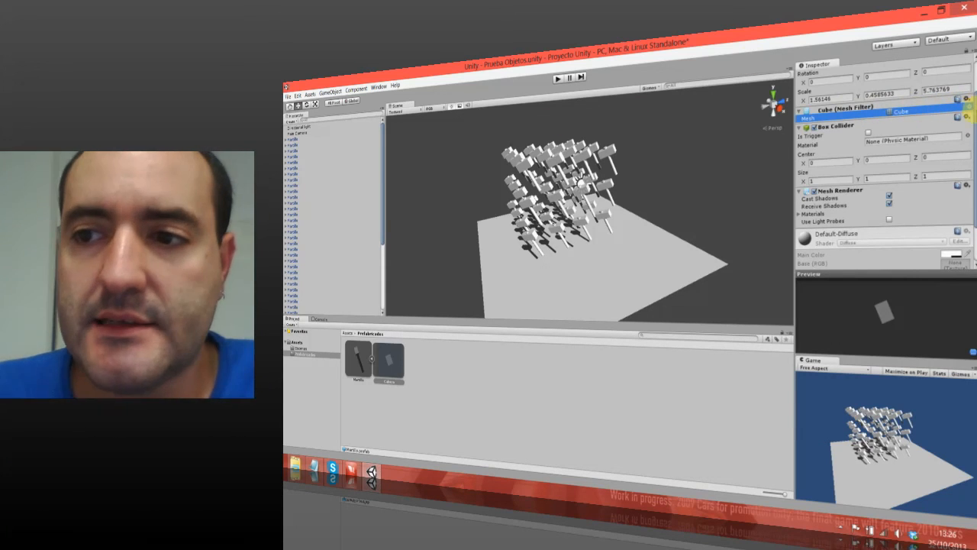
left_click(967, 111)
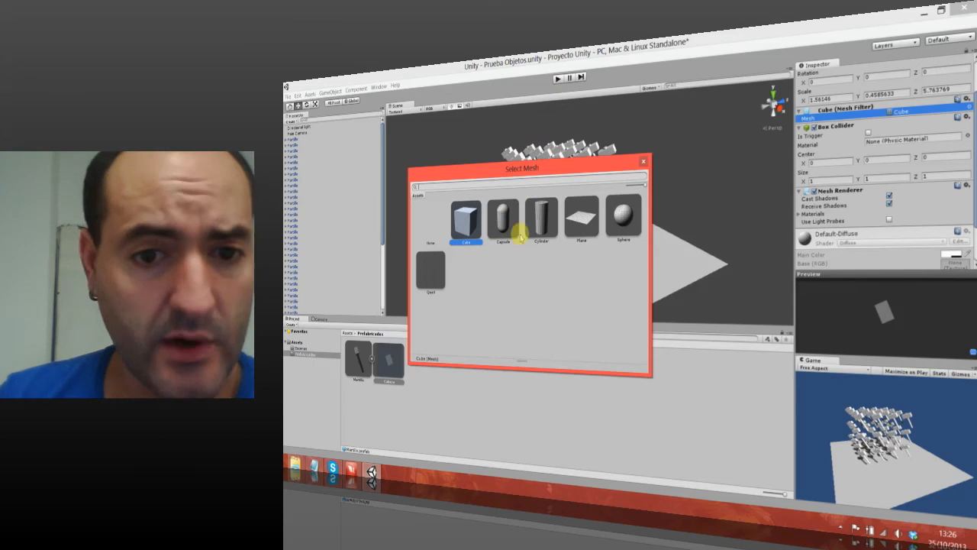
left_click(619, 220)
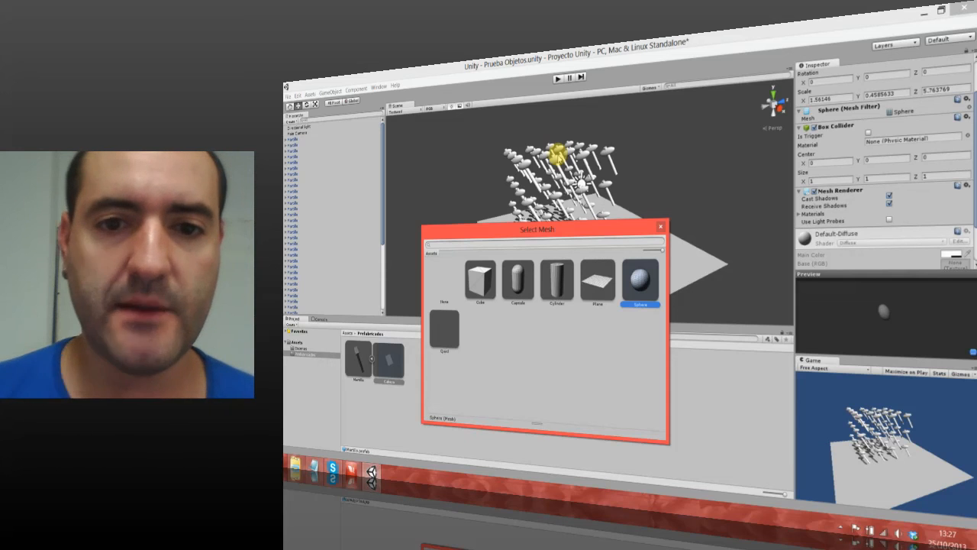
left_click(583, 195)
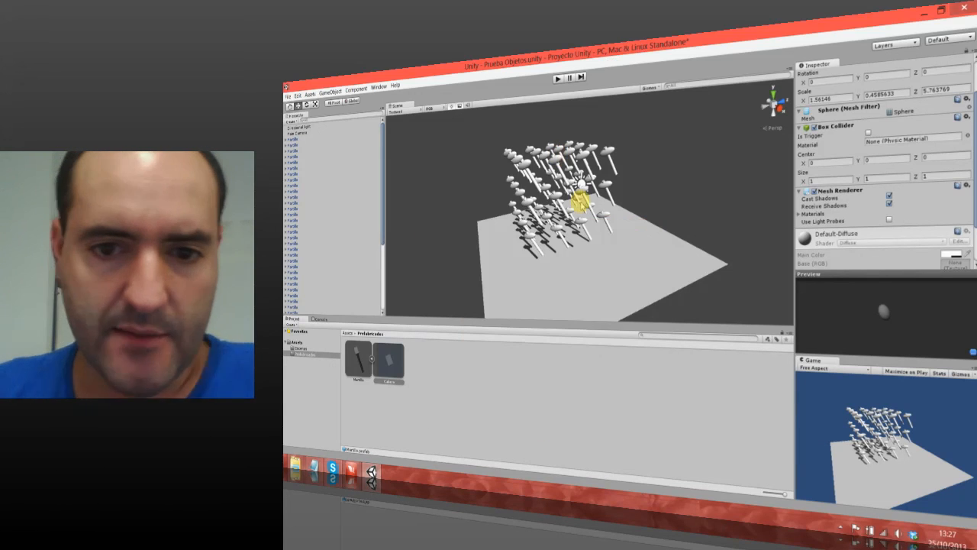
mouse_move(612, 156)
right_mouse_down()
mouse_move(613, 177)
mouse_move(615, 156)
right_mouse_up()
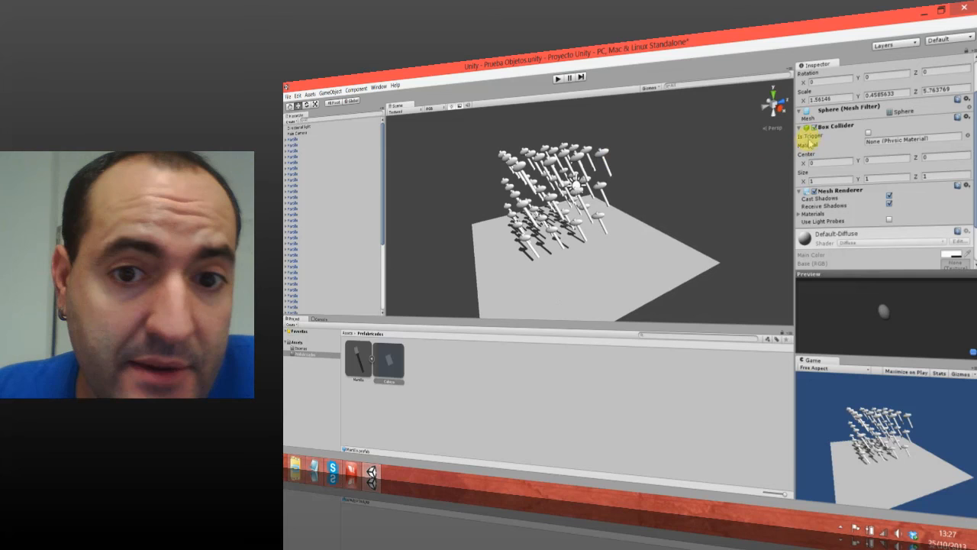
Step: Select the Martillo prefab, then save both the project and the current scene
left_click(359, 379)
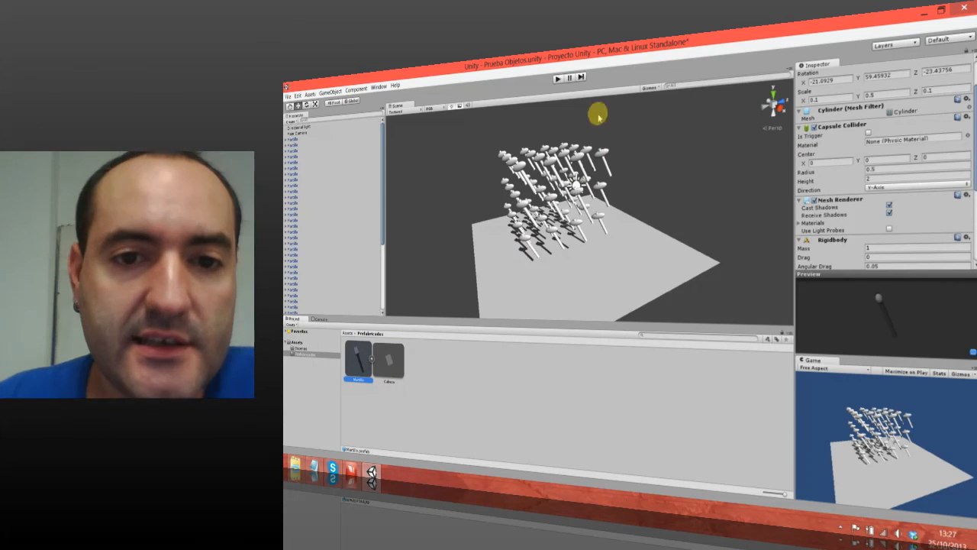
left_click(288, 96)
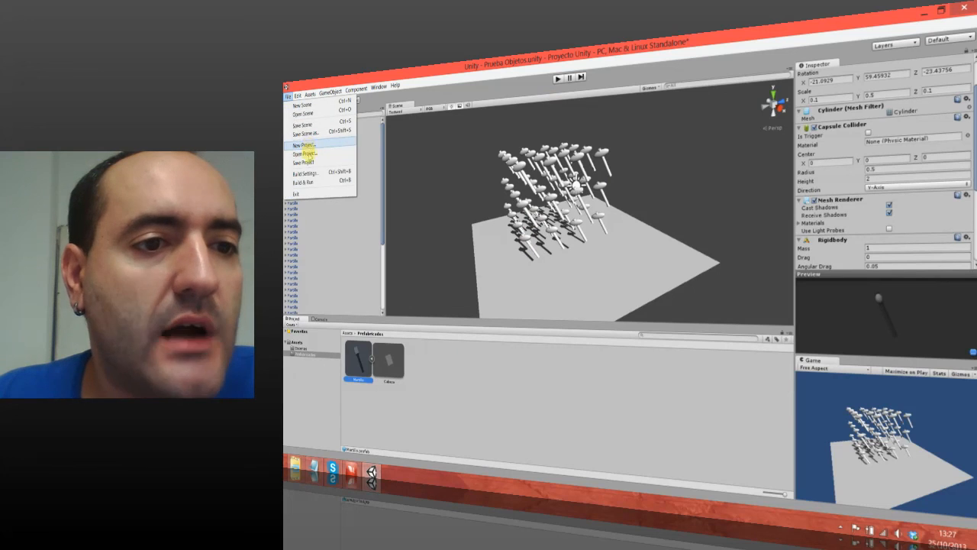
left_click(309, 162)
left_click(288, 96)
left_click(333, 123)
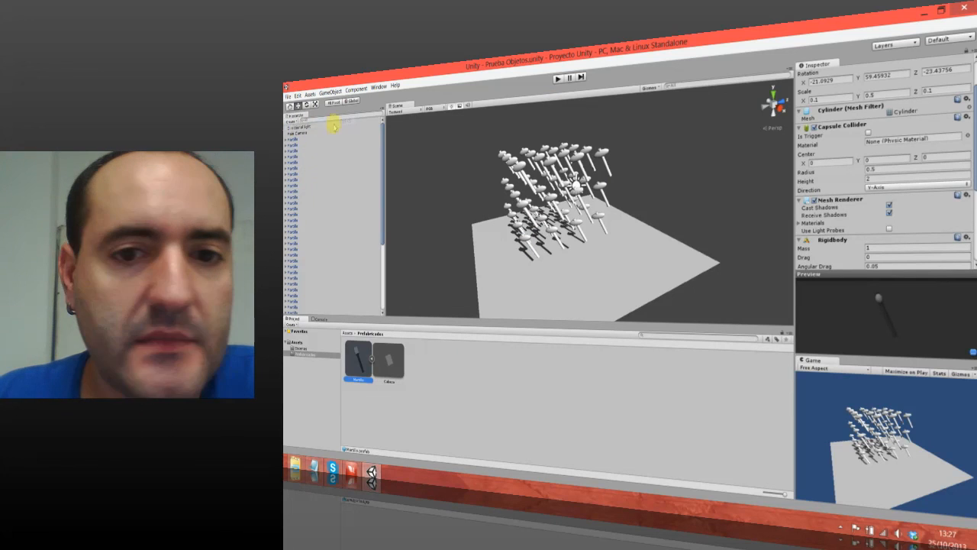
Step: Open the Prueba Objetos 2 scene and frame its single hammer closely to examine the head's shape
left_click(310, 349)
double_click(391, 364)
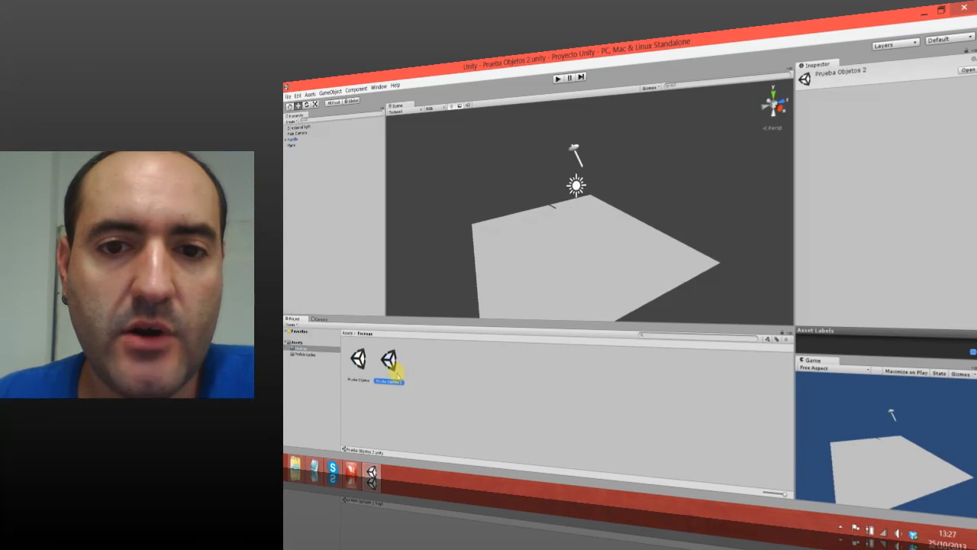
left_click(574, 151)
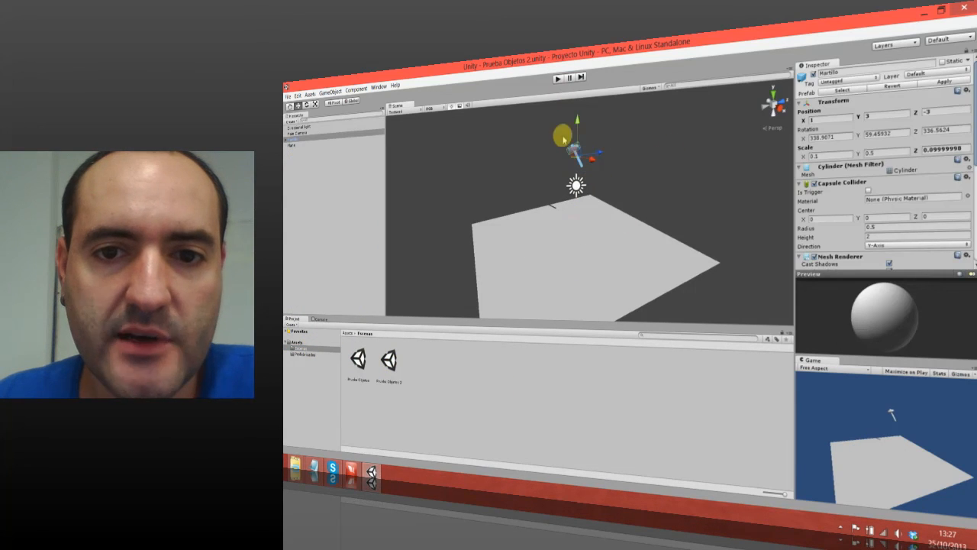
key("f")
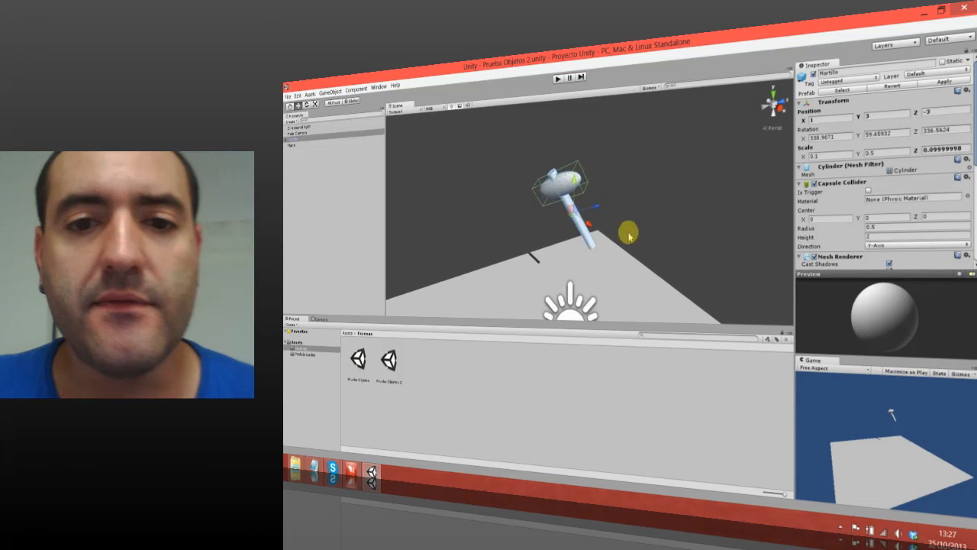
scroll(598, 275, "up", 6)
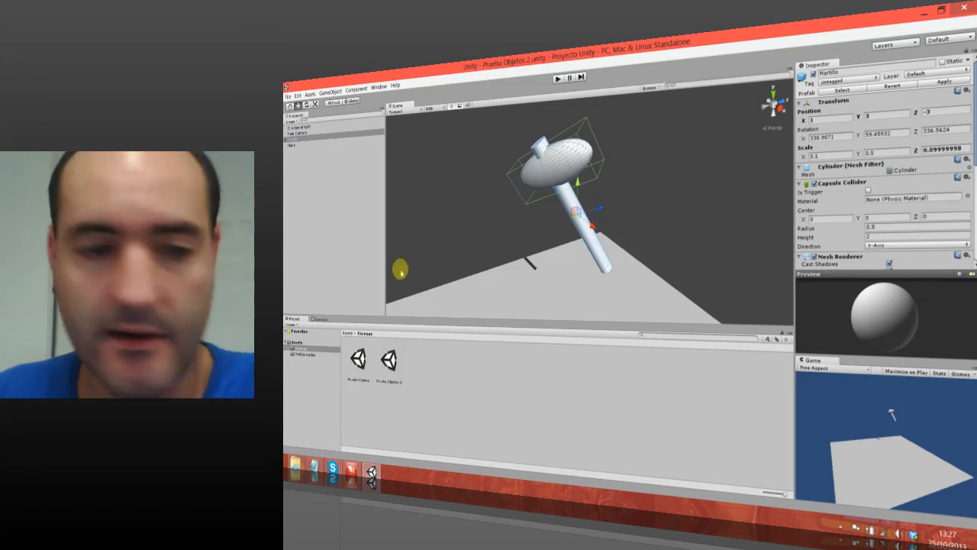
Step: Select the prefab's Cabeza part and review the available physics components without adding any
left_click(309, 355)
left_click(393, 362)
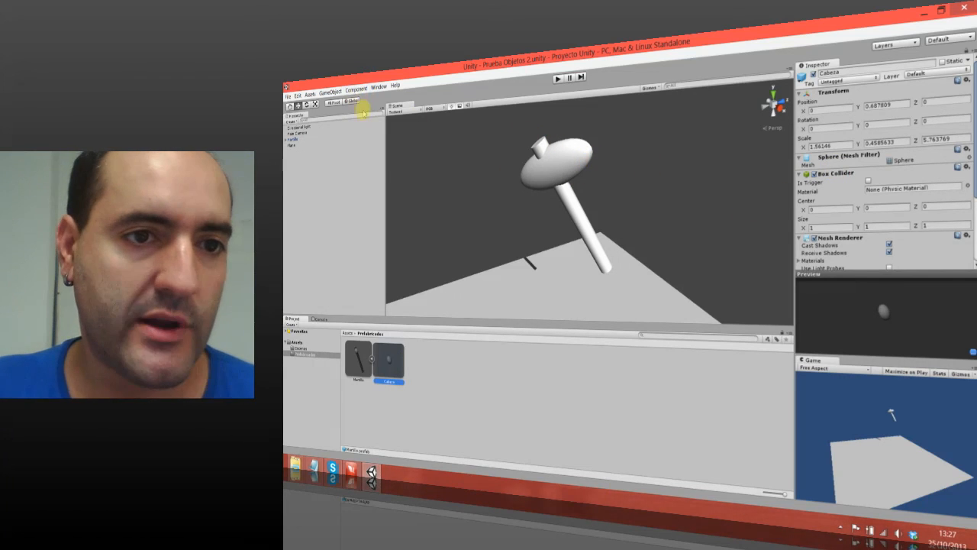
left_click(356, 89)
mouse_move(371, 126)
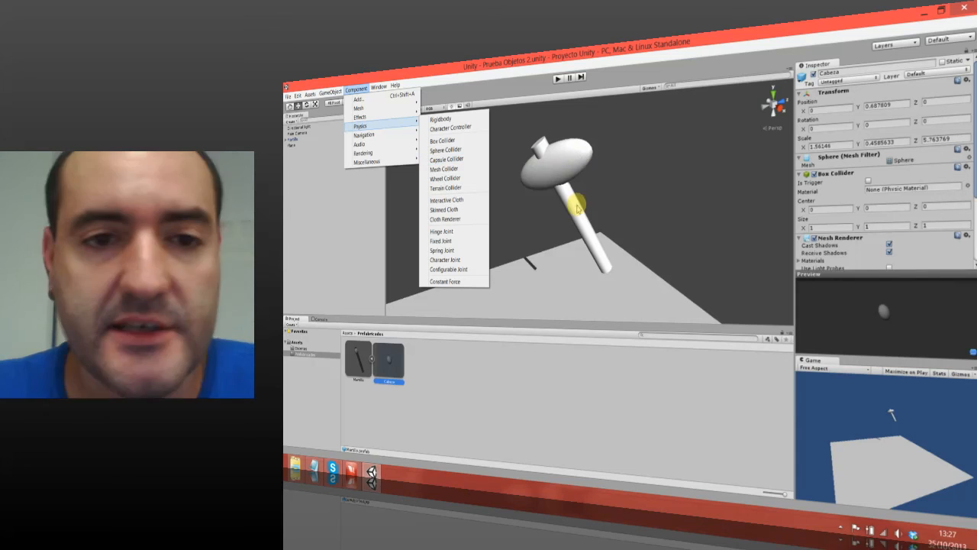
left_click(525, 60)
left_click(505, 429)
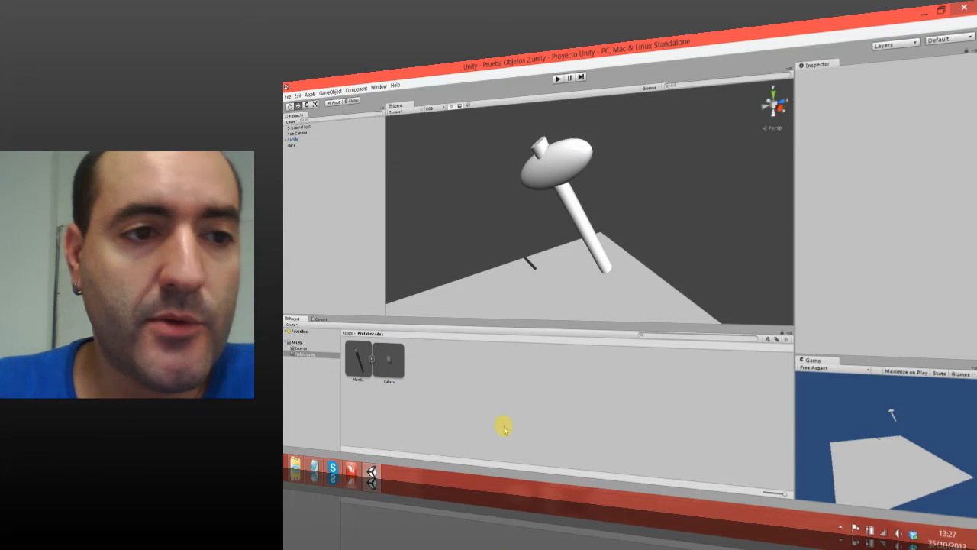